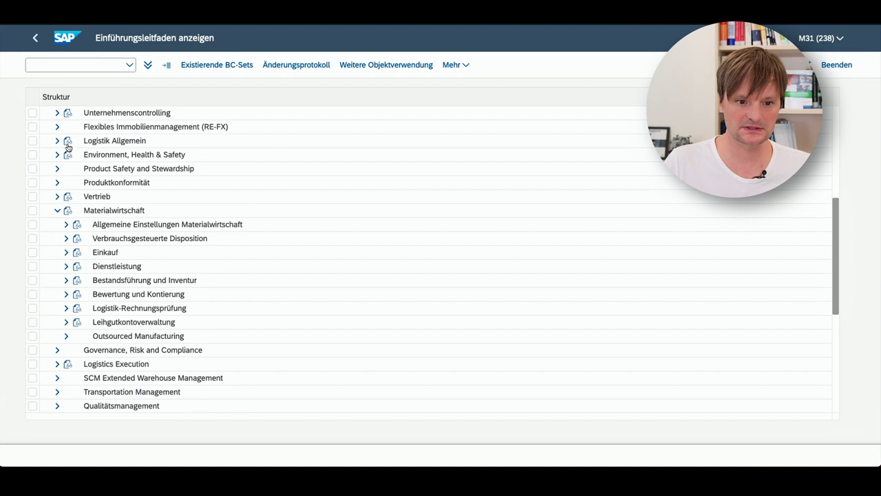
In the implementation guide, expand Materialwirtschaft, Verbrauchsgesteuerte Disposition, Stammdaten and Dispositionsbereiche.
click(66, 238)
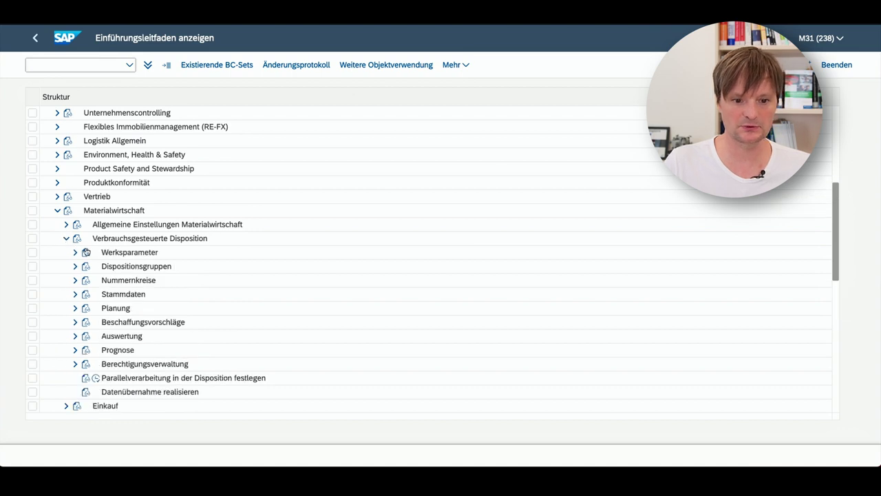
click(76, 294)
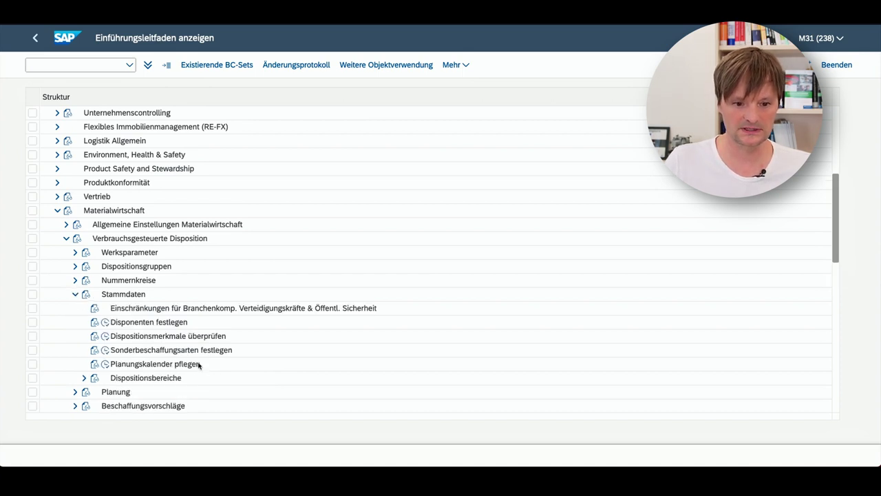
click(84, 378)
scroll(171, 303, down, 2)
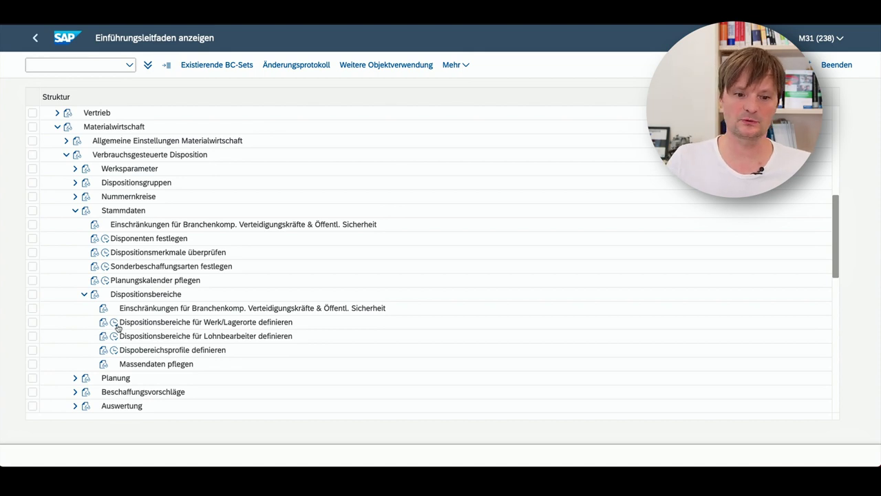
Run the activity Dispositionsbereiche für Werk/Lagerorte definieren, check the details of MRP area HD00_KB and leave them.
click(114, 322)
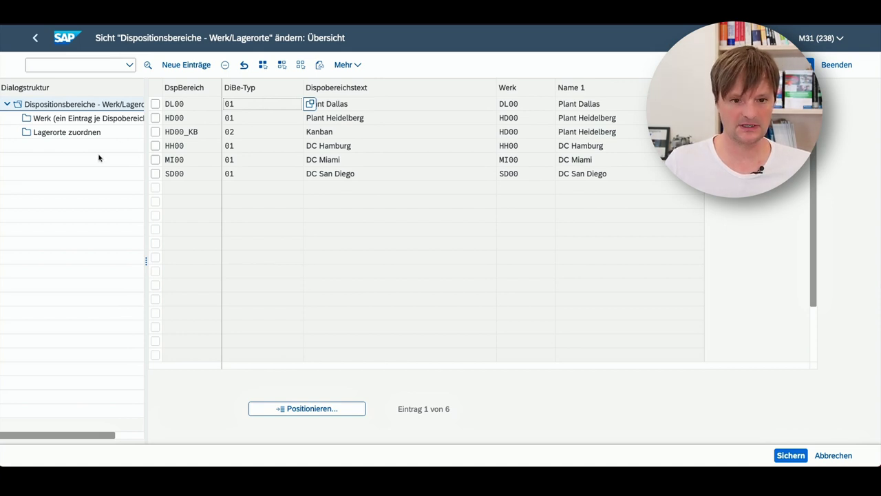
double_click(185, 133)
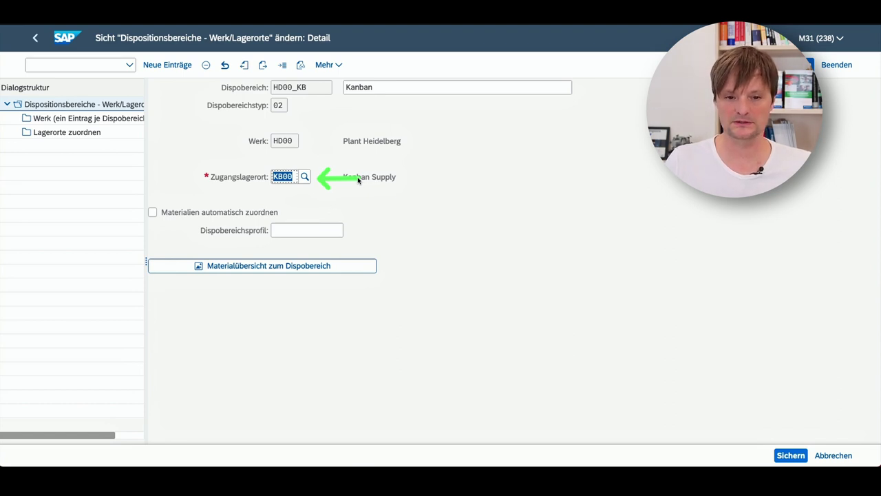
click(36, 38)
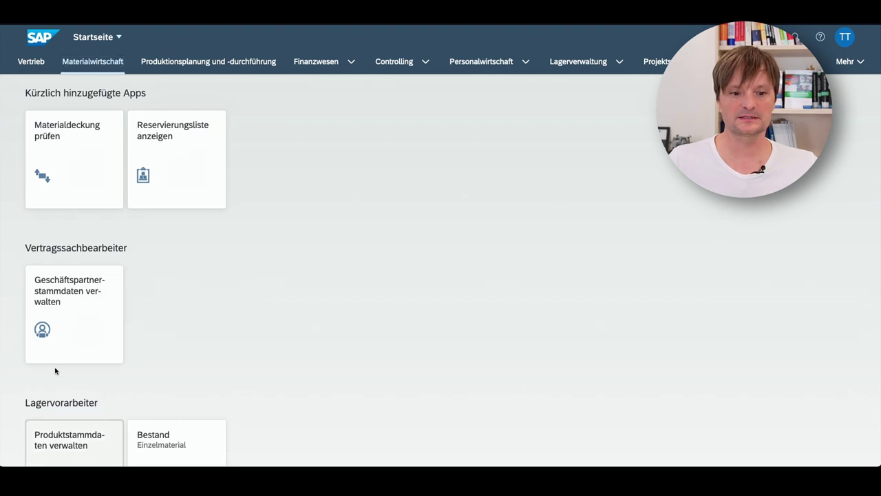
Open the Produktstammdaten verwalten app and list the products with the saved Kanban-Demo view.
click(72, 422)
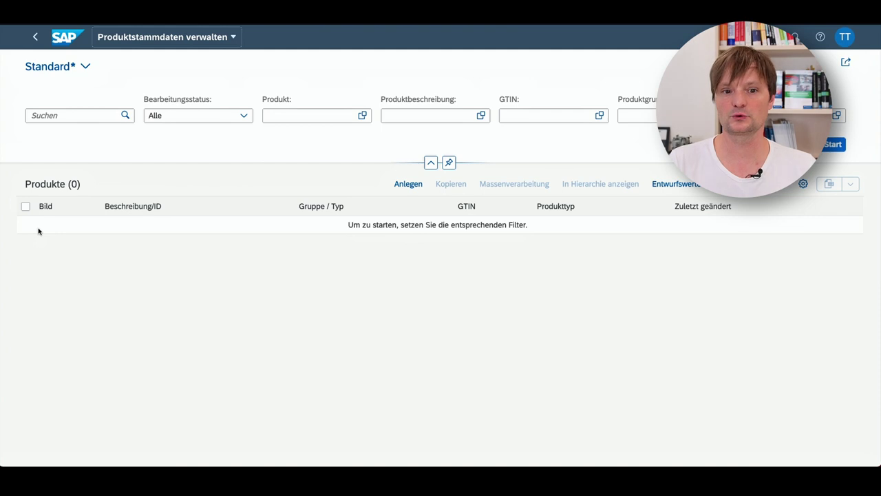
click(85, 66)
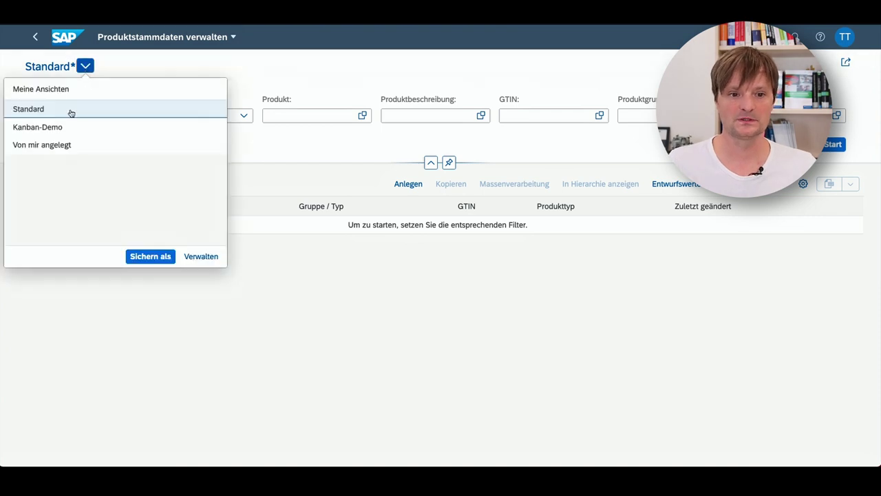
click(57, 128)
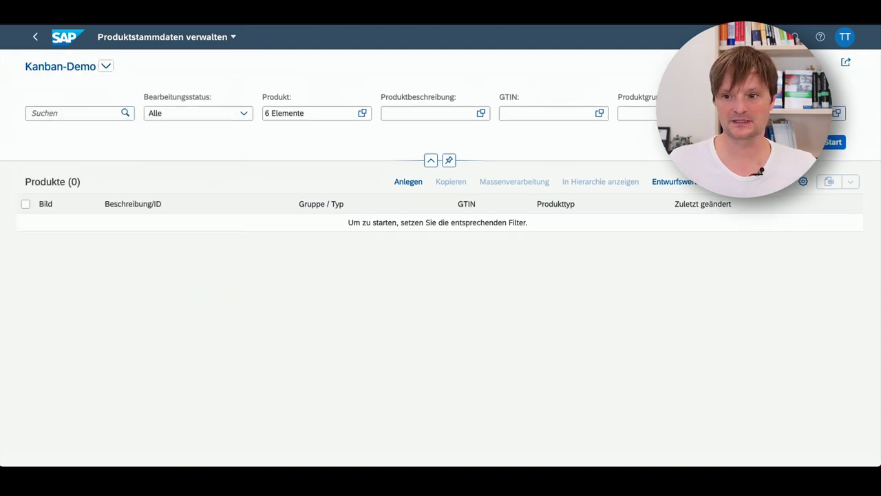
click(834, 141)
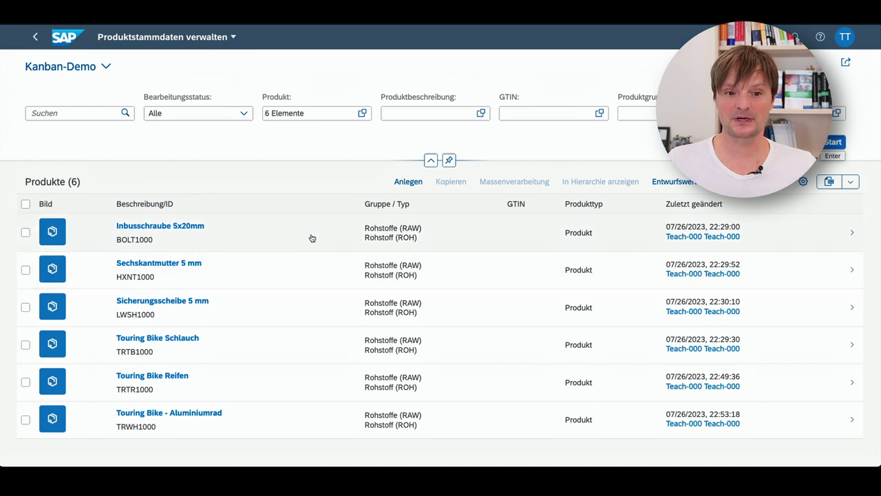
Open product Inbusschraube 5x20mm and show the Dispositionsdaten of its Plant Heidelberg.
click(217, 236)
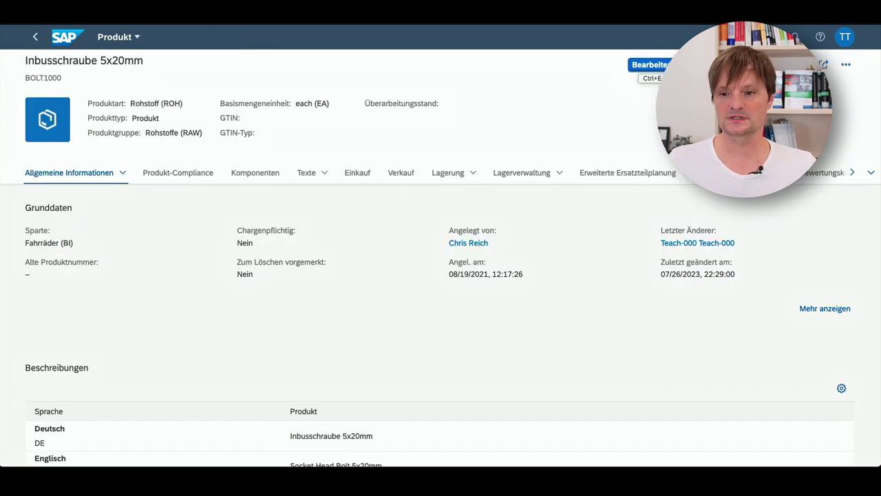
scroll(533, 185, down, 20)
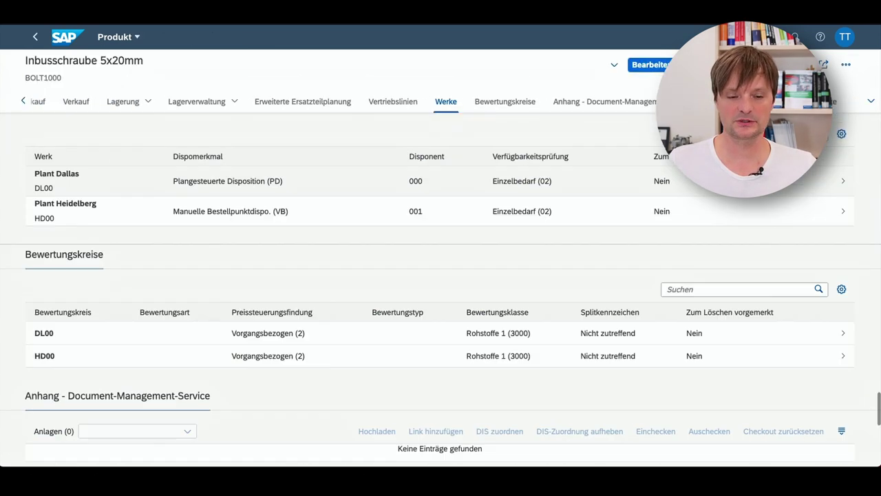
click(583, 221)
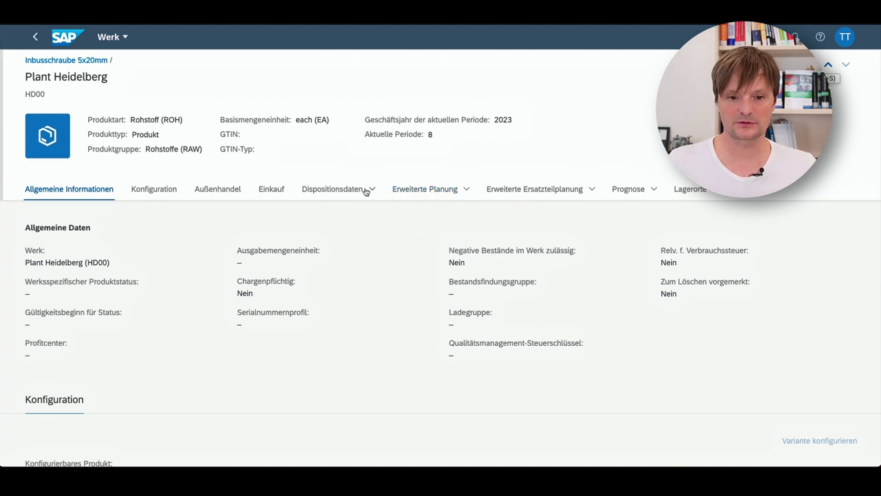
click(341, 189)
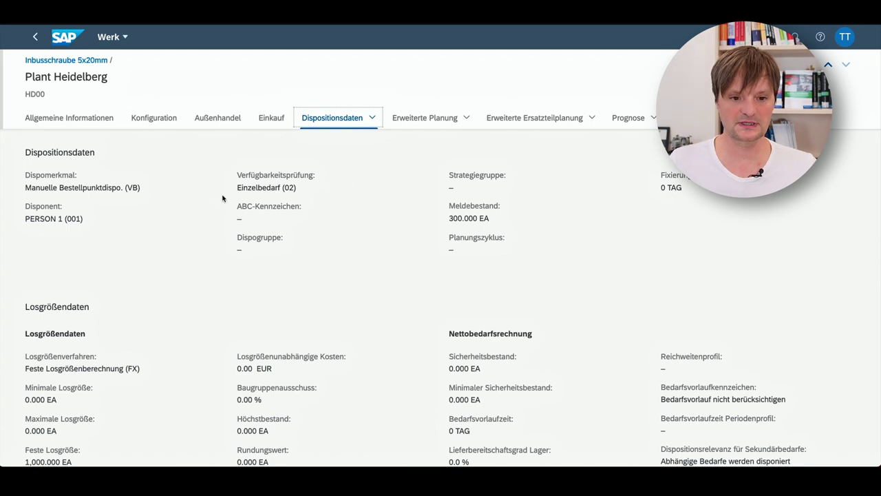
Examine the plant's Dispomerkmal, Disponent, Meldebestand, lot size and Beschaffung data, including the Produktlagerort.
click(153, 191)
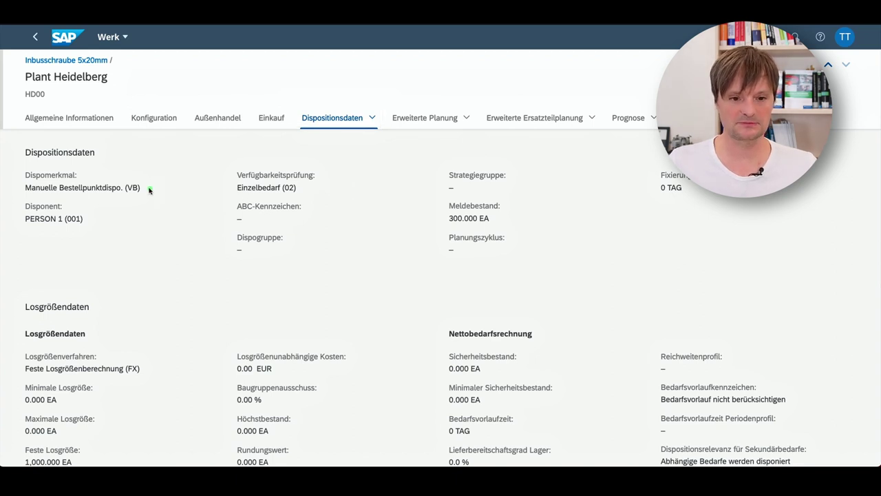
drag(149, 190, 211, 192)
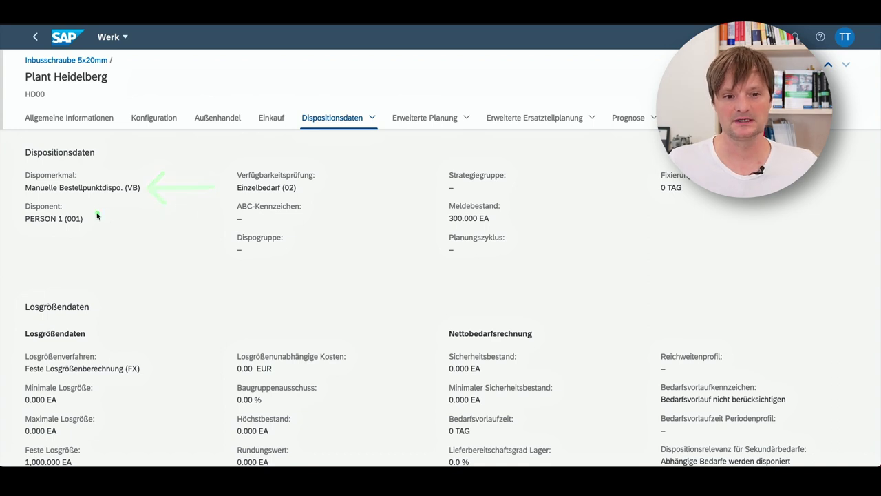
drag(98, 216, 165, 218)
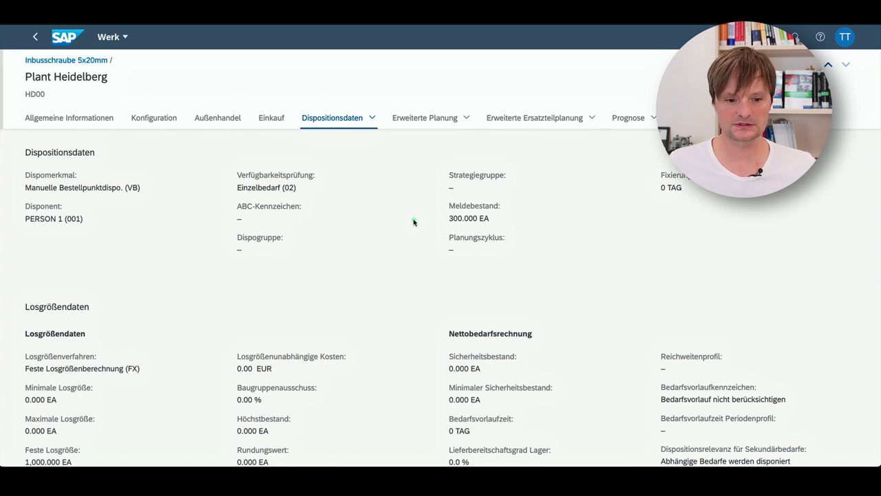
scroll(413, 220, down, 5)
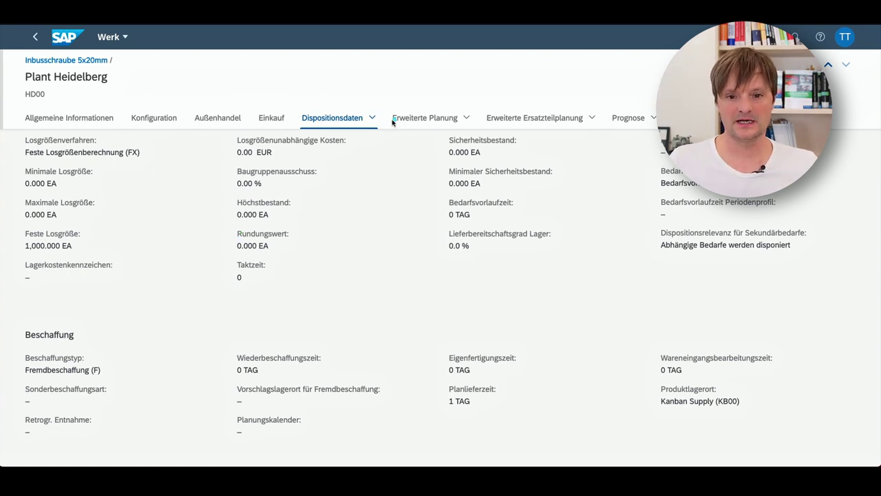
scroll(233, 233, down, 3)
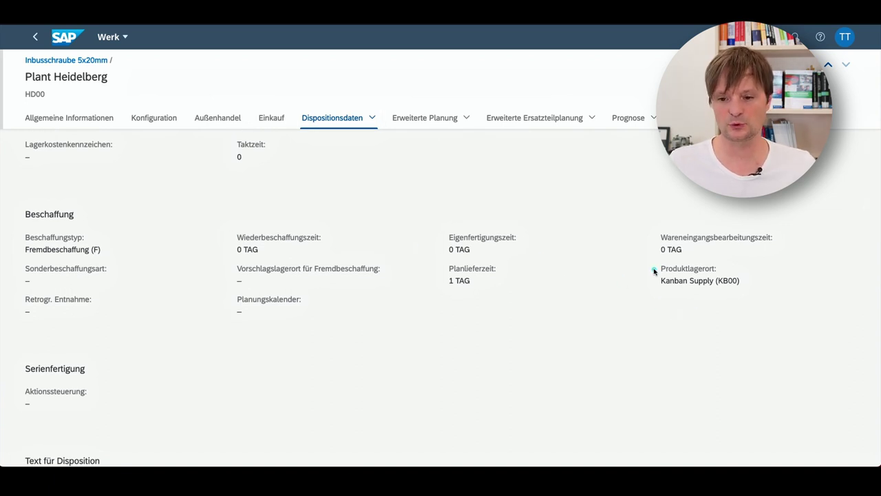
drag(649, 258, 758, 294)
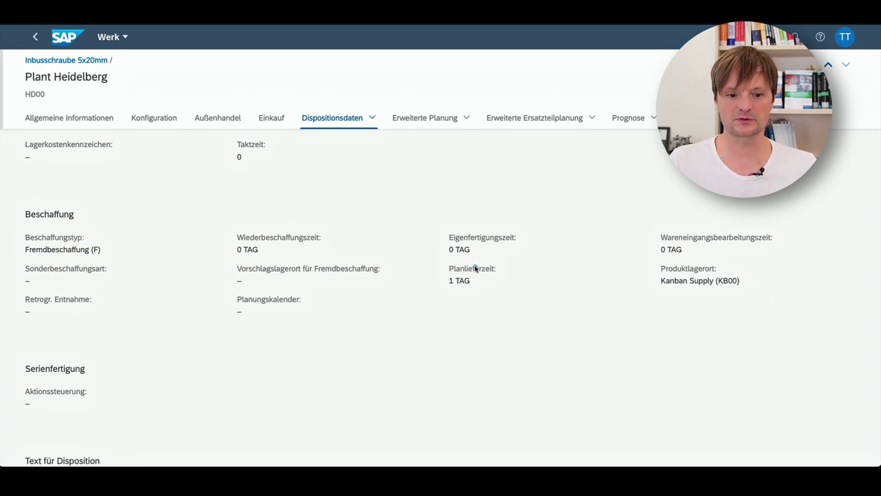
Open the Kanban (HD00_KB) entry under the plant's Dispositionsbereiche and check its Dispomerkmal.
scroll(468, 258, down, 5)
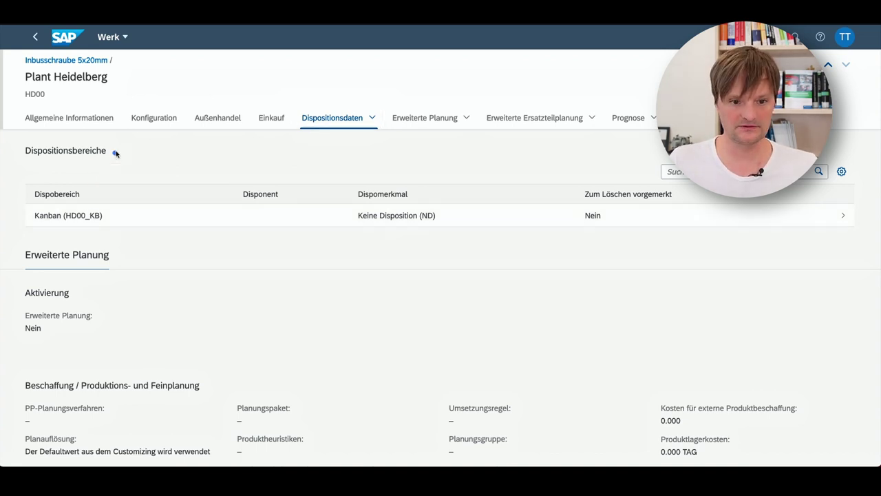
drag(65, 229, 67, 301)
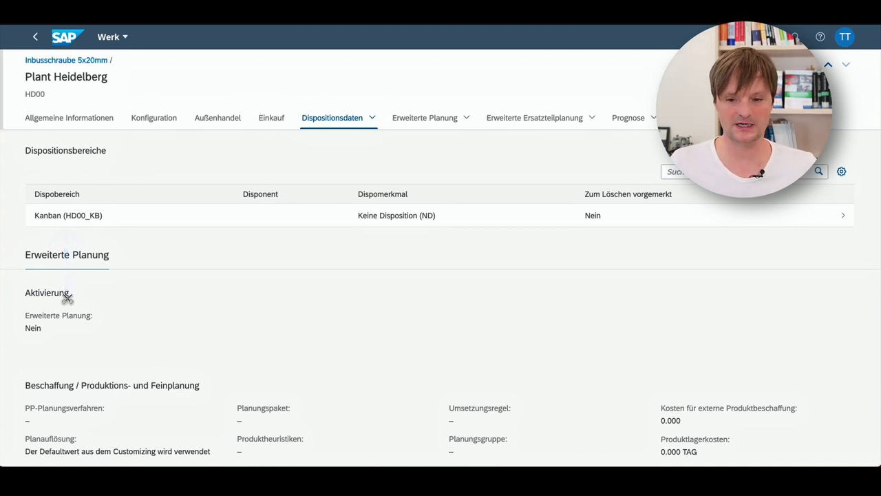
click(638, 220)
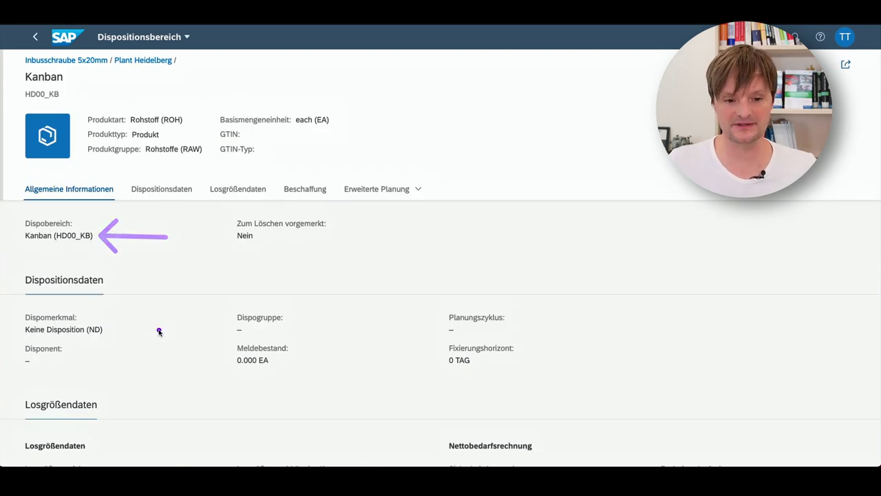
drag(109, 333, 177, 335)
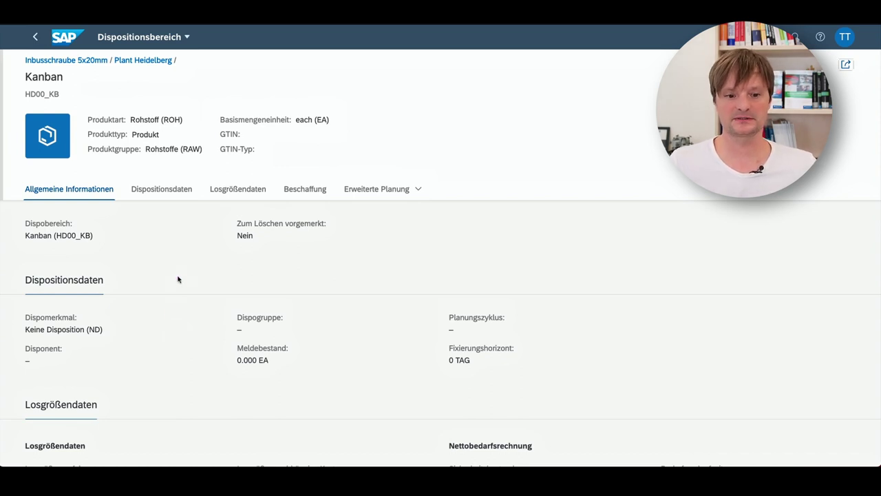
Review the Kanban MRP area's remaining sections through Erweiterte Planung and return to Plant Heidelberg.
scroll(178, 279, down, 2)
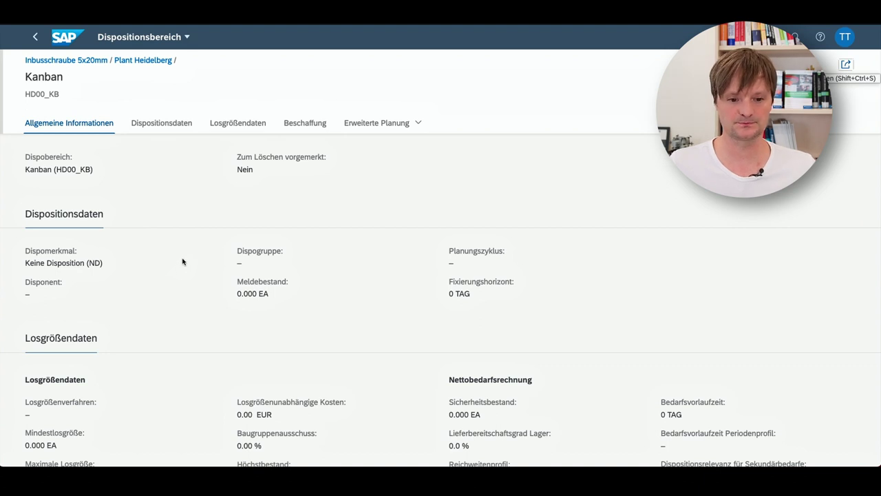
scroll(182, 262, down, 1)
drag(879, 142, 873, 195)
scroll(874, 195, down, 8)
scroll(873, 195, down, 6)
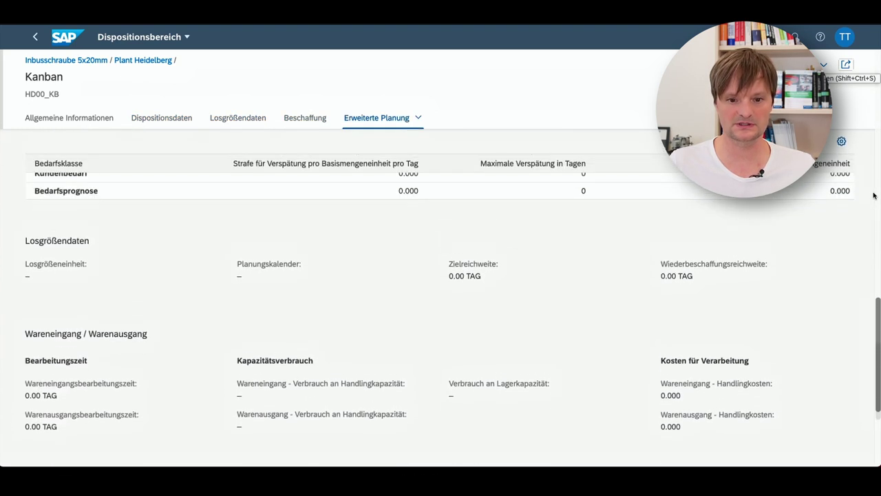
scroll(874, 195, down, 3)
scroll(873, 195, up, 10)
key(alt+Left)
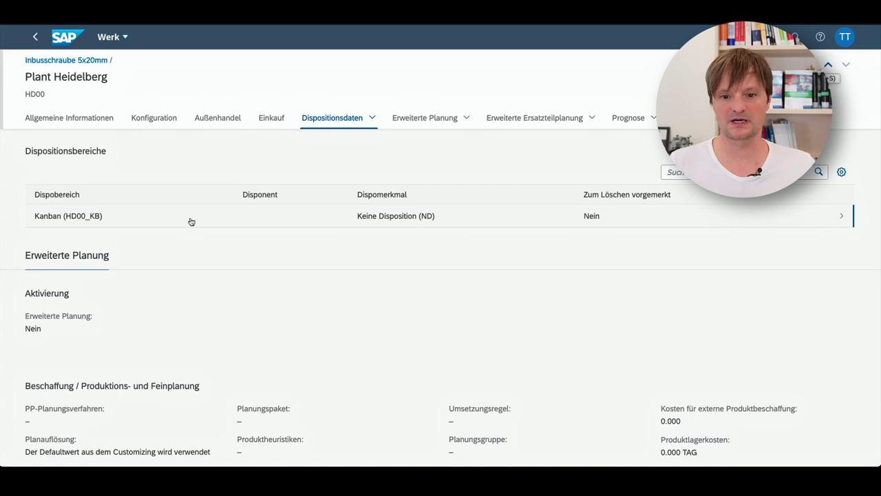
Examine the Lagerorte assigned to Inbusschraube 5x20mm in Plant Heidelberg.
scroll(192, 220, down, 8)
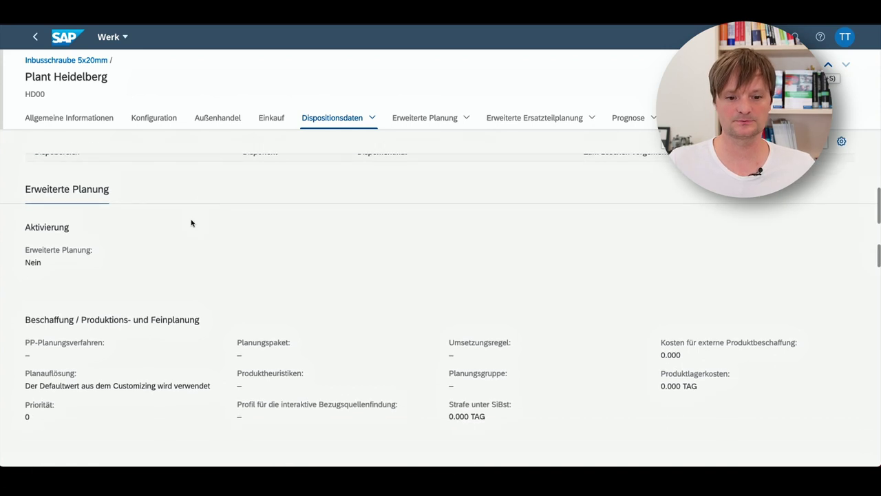
scroll(609, 154, down, 5)
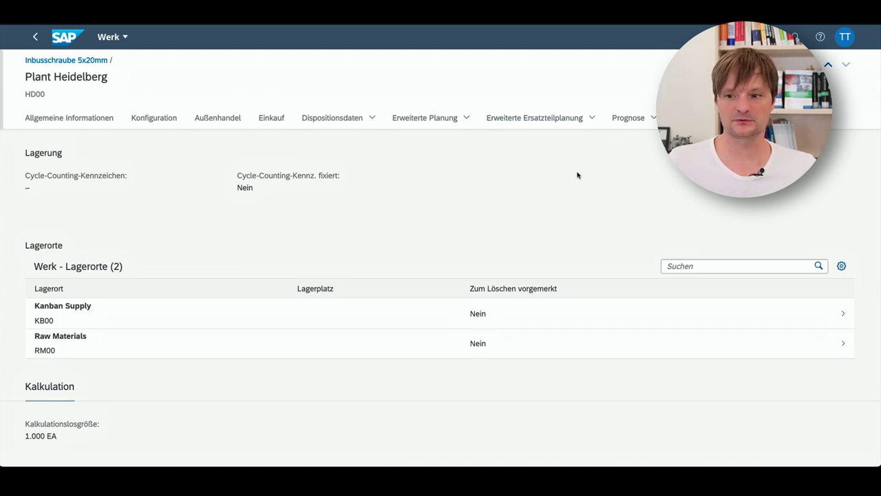
scroll(577, 175, down, 1)
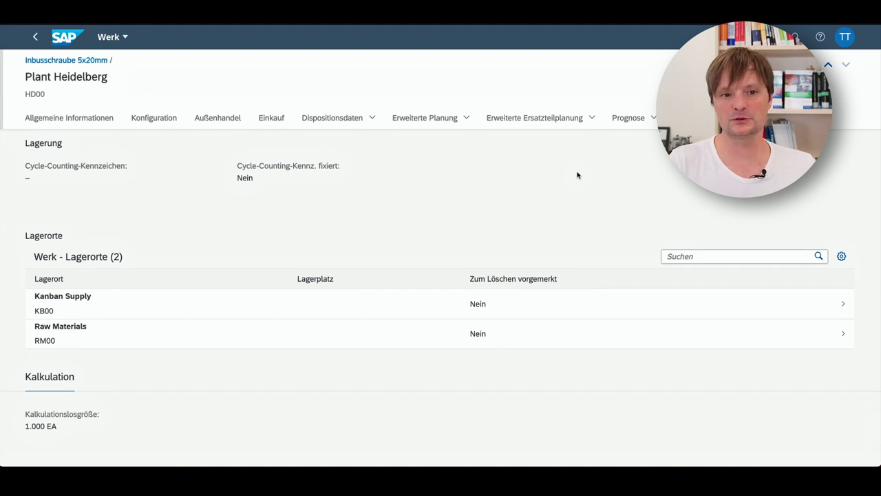
Return to the product list and open the Plant Heidelberg data of product Touring Bike Reifen.
click(36, 38)
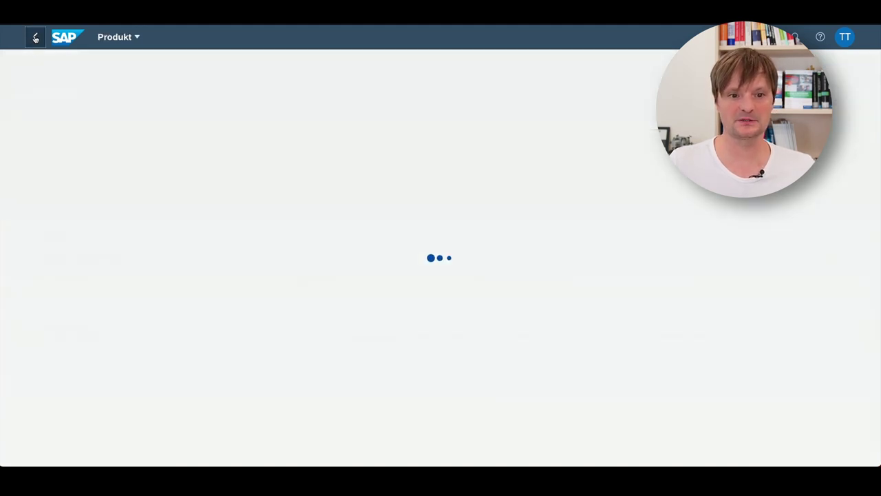
click(35, 37)
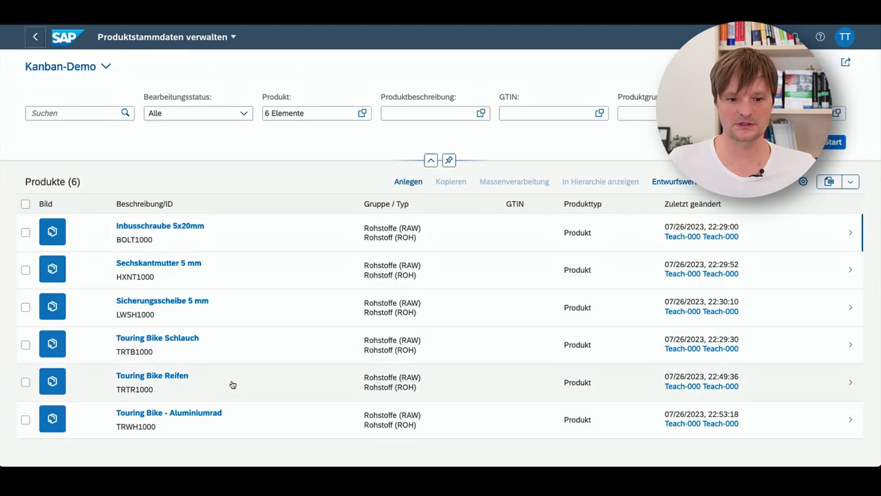
click(232, 384)
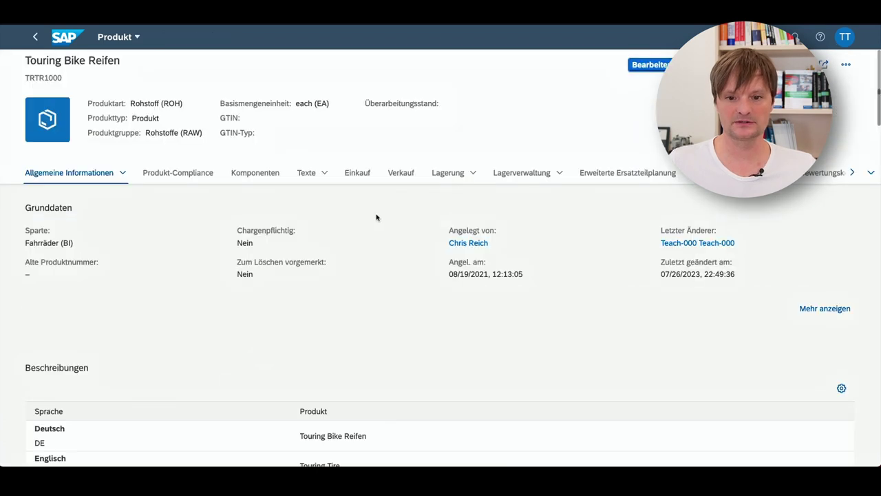
scroll(268, 234, down, 15)
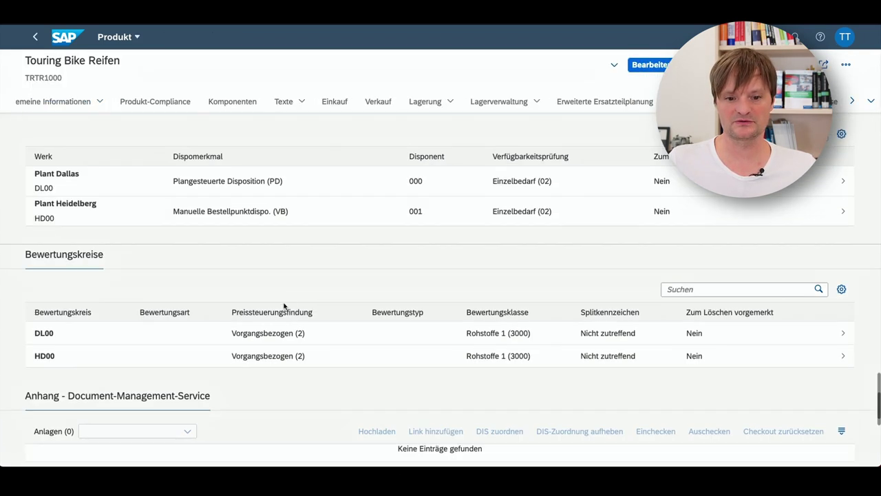
click(314, 205)
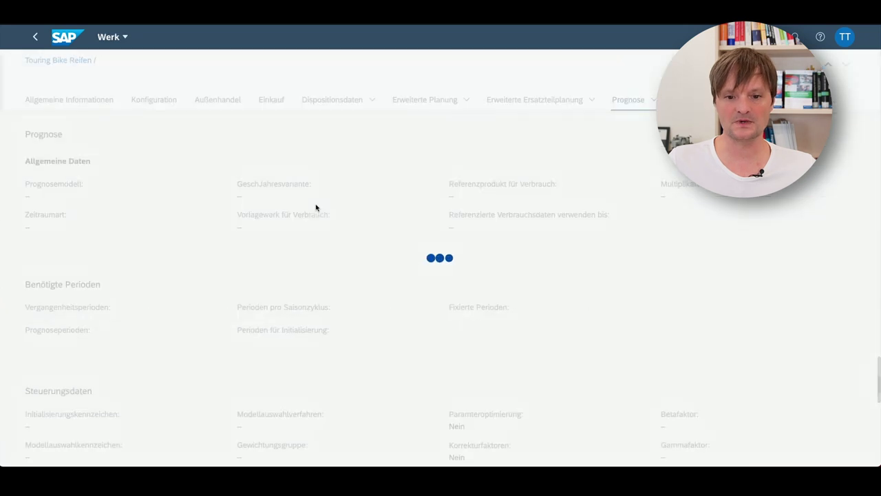
Check the Dispositionsdaten, Dispositionsbereiche and Lagerorte of Touring Bike Reifen in Plant Heidelberg.
click(328, 190)
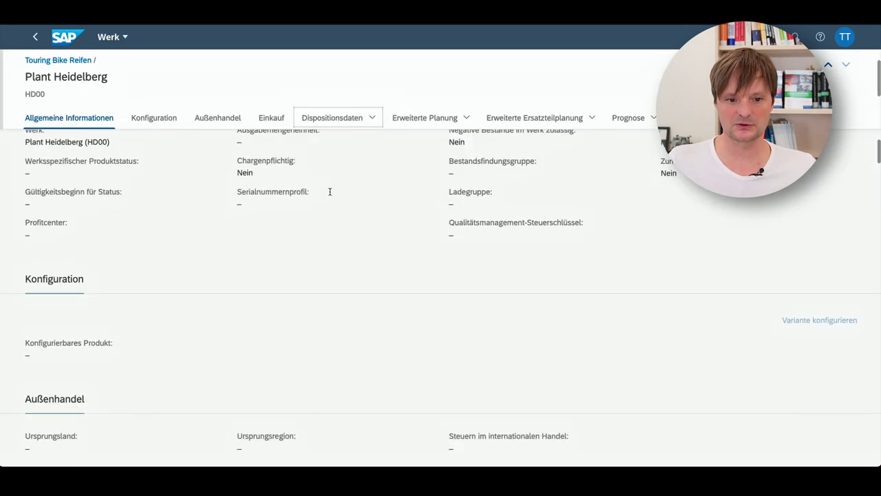
click(201, 190)
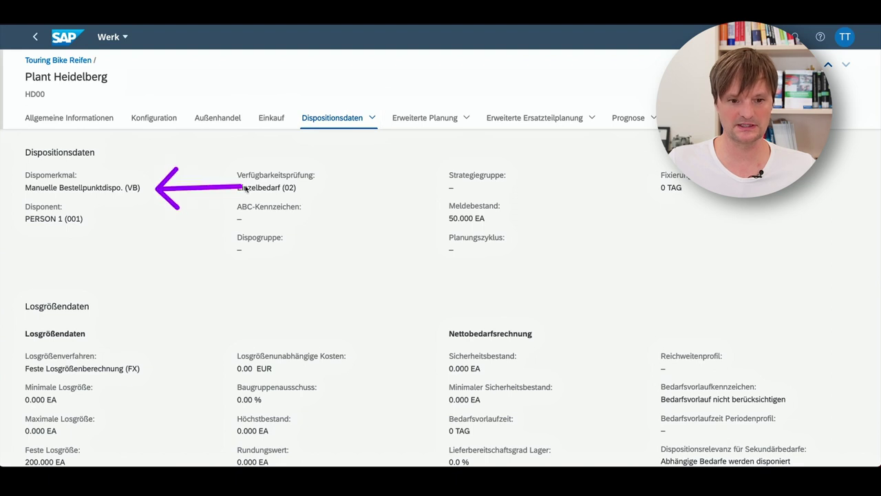
click(365, 126)
click(371, 125)
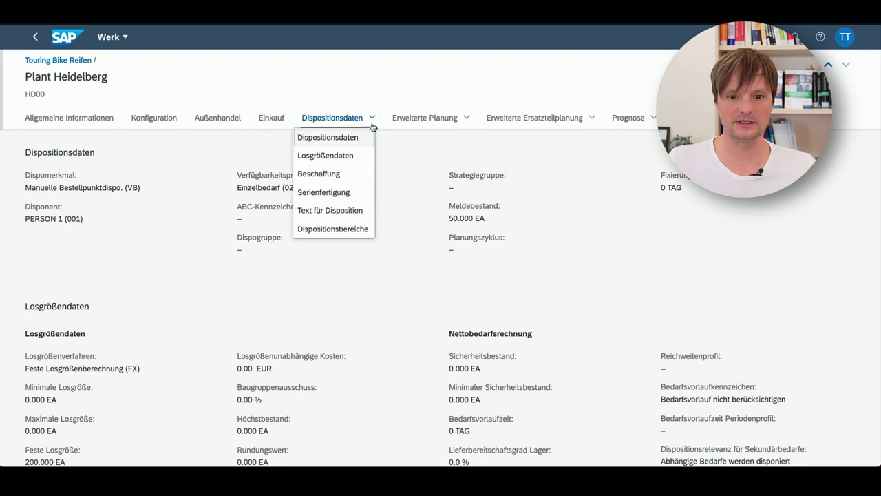
click(338, 228)
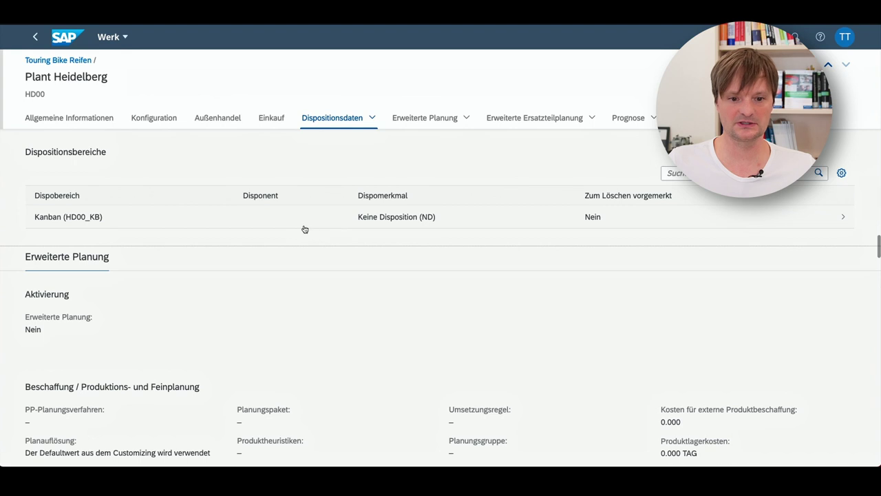
scroll(440, 296, down, 15)
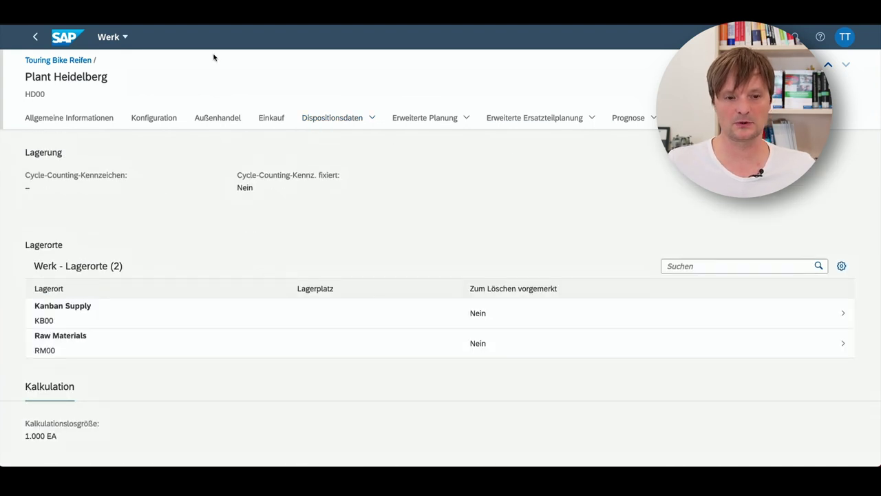
Open Kanbanregelkreise verwalten from Produktionsplanung und -durchführung and search the Regelkreise of Werk HD00.
click(67, 36)
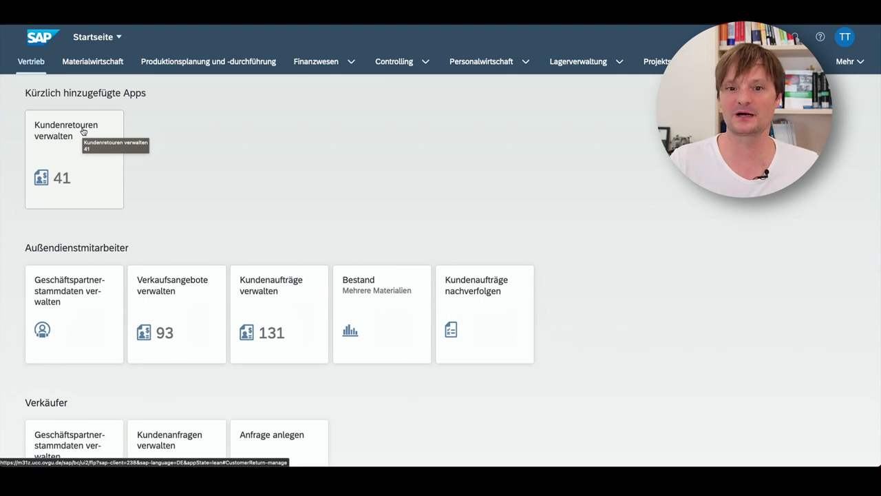
click(195, 62)
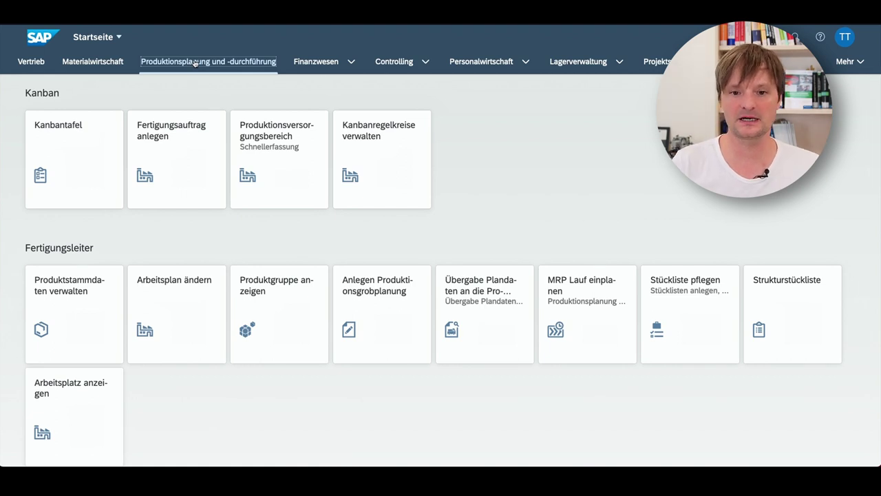
click(400, 157)
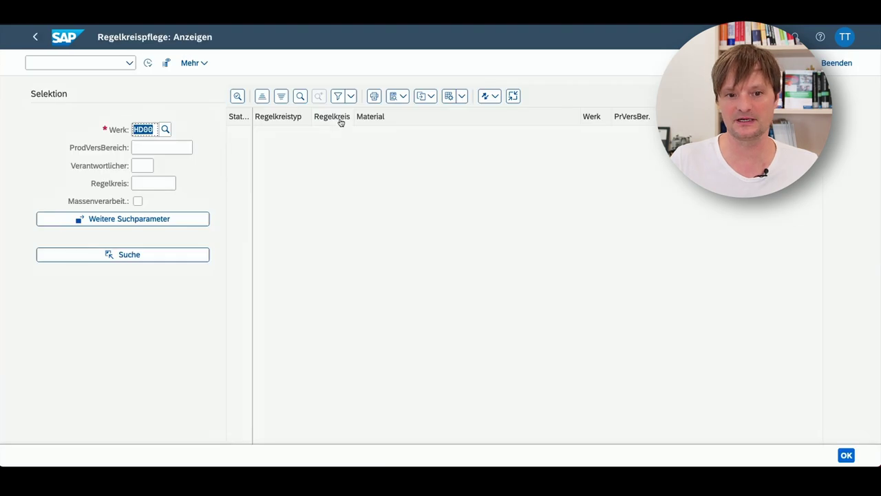
click(179, 256)
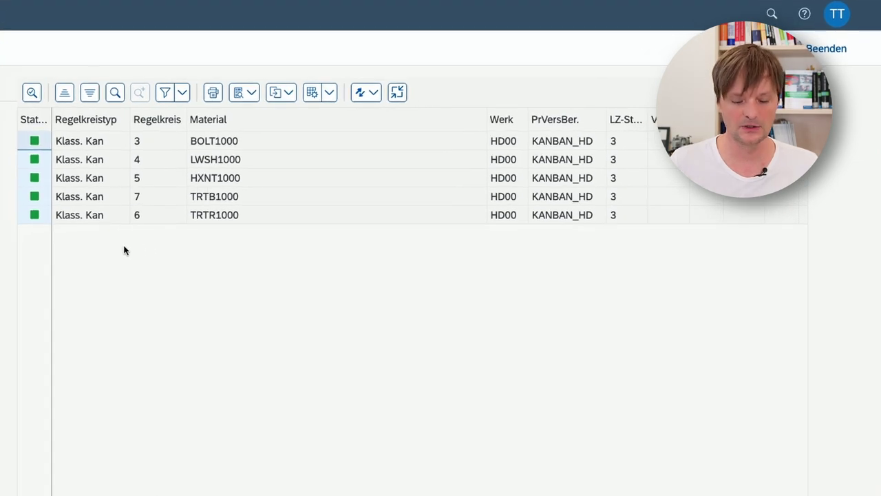
click(253, 151)
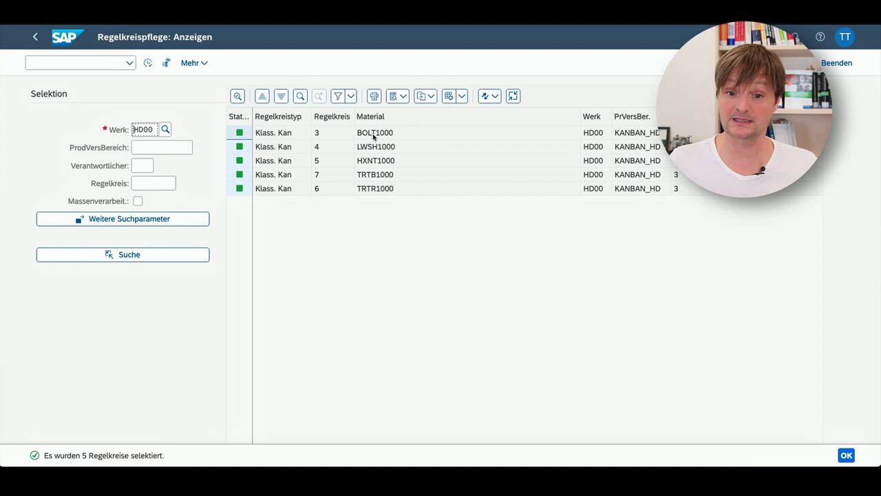
Open the Regelkreis of material BOLT1000 and check its Anzahl der Behälter and Behältermenge.
click(374, 136)
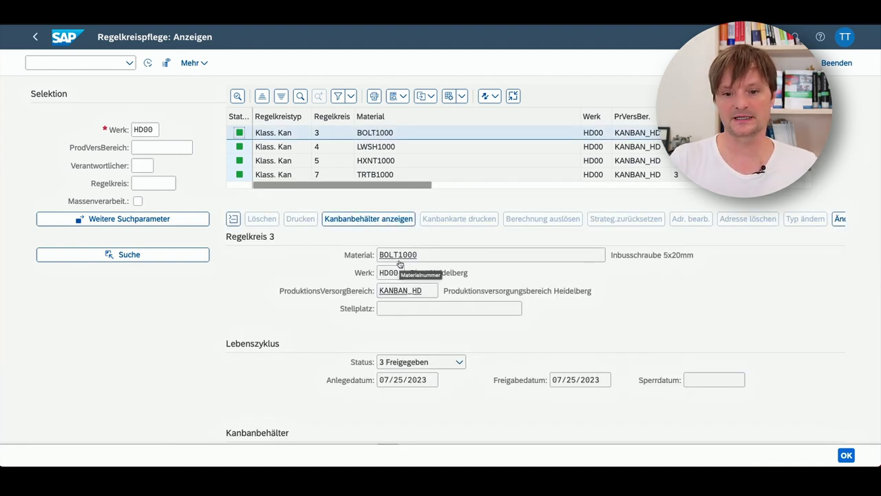
scroll(472, 328, down, 2)
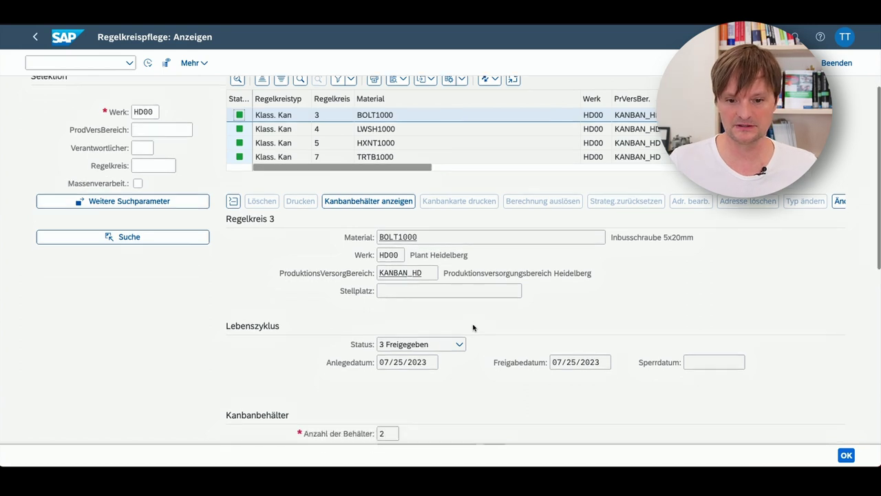
scroll(472, 328, down, 5)
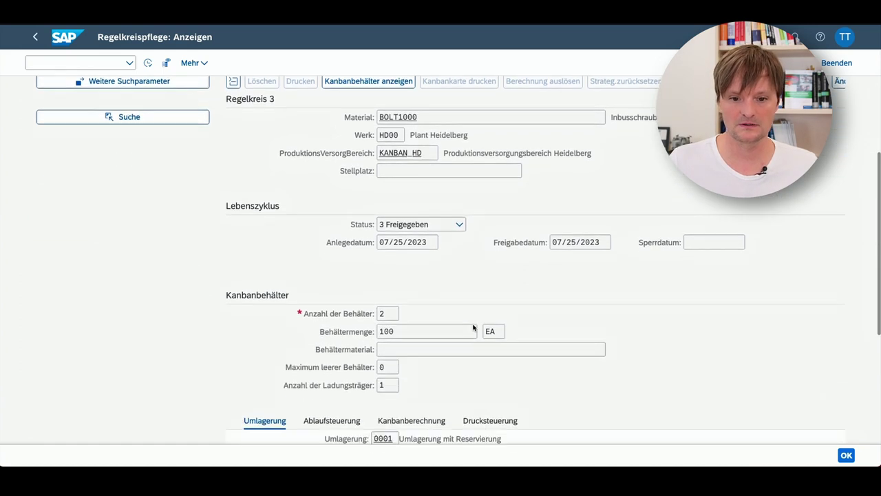
click(393, 288)
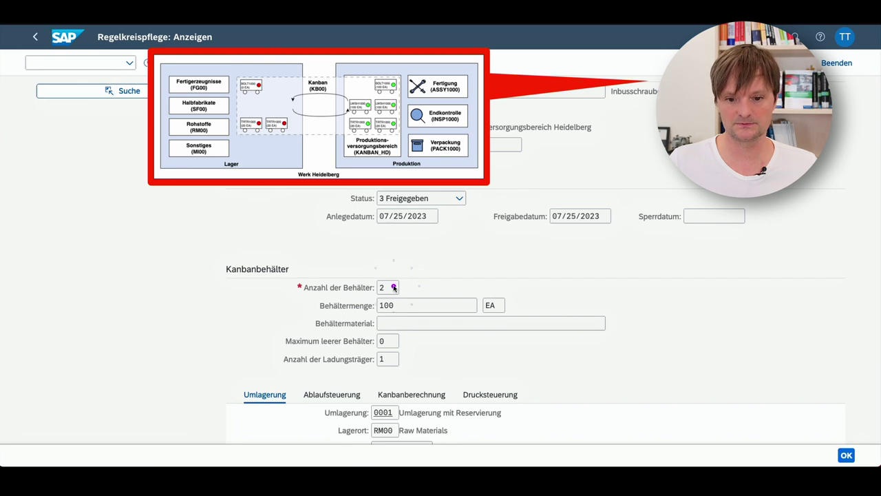
click(421, 309)
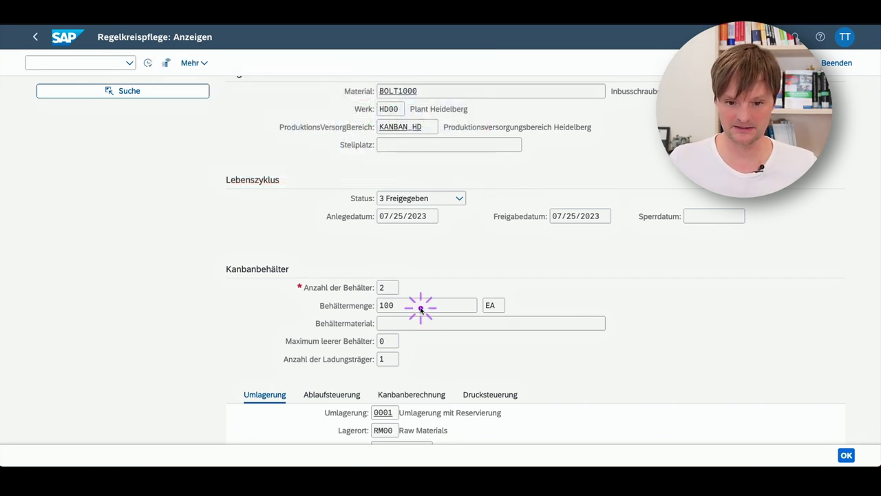
Check the Umlagerung strategy and source Lagerort of the BOLT1000 Regelkreis and return to the Regelkreis list.
scroll(420, 309, down, 3)
scroll(420, 310, down, 1)
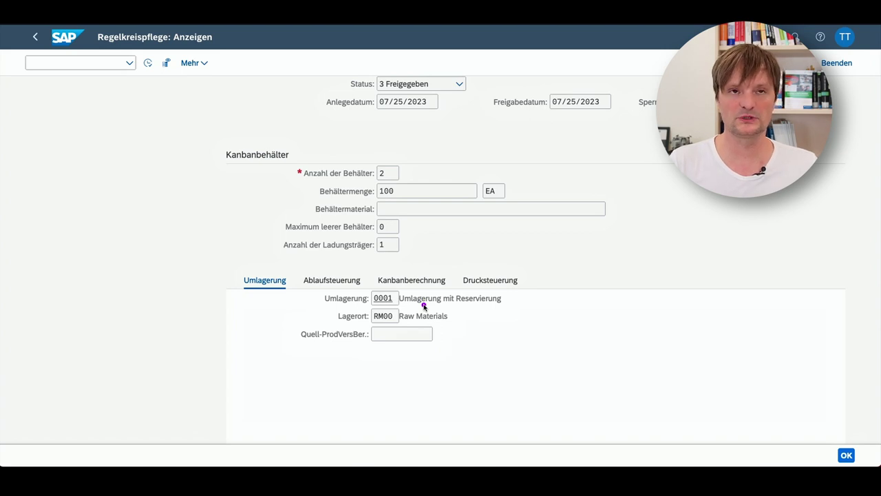
click(509, 300)
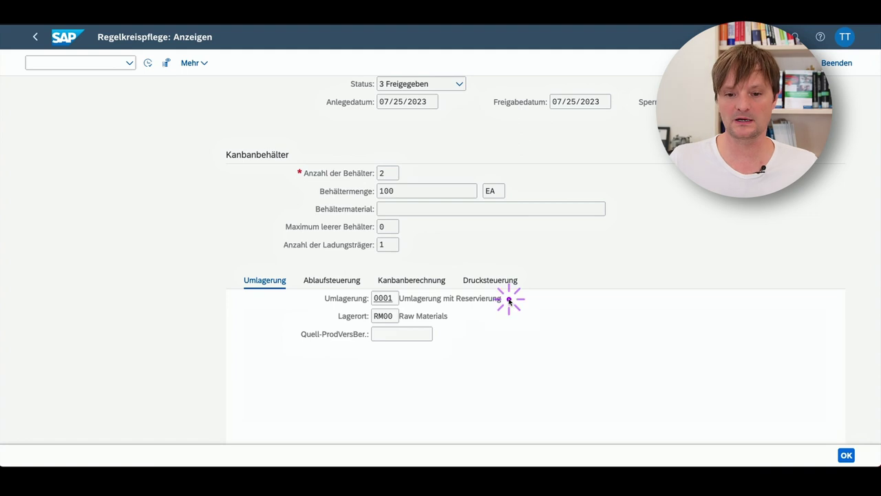
click(455, 319)
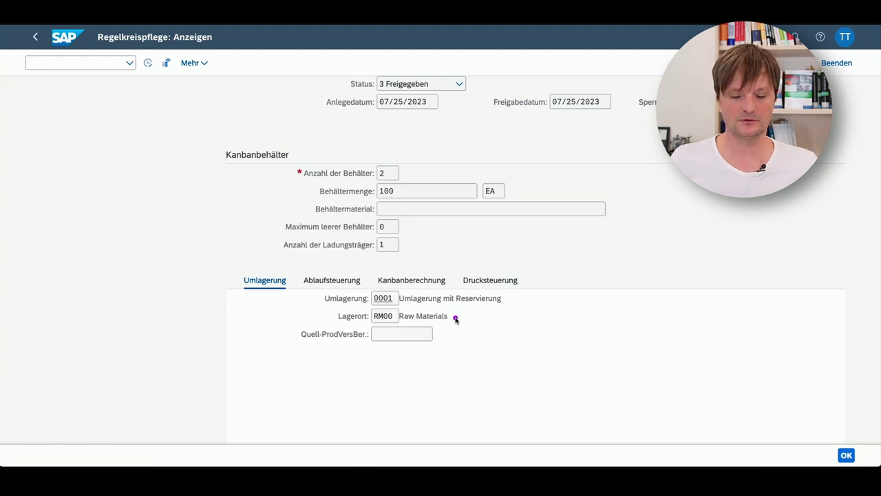
scroll(453, 317, up, 5)
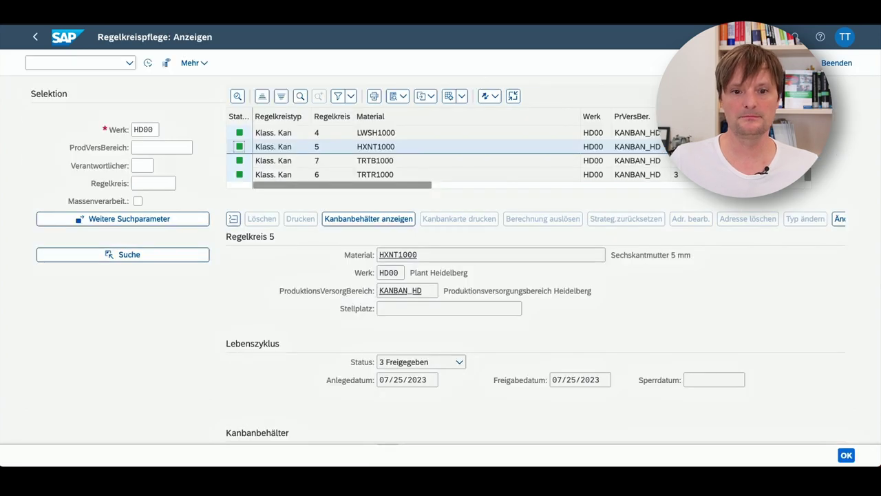
Open Produktstammdaten verwalten from Produktionsplanung und -durchführung and list the products of the Kanban-Demo view.
click(59, 35)
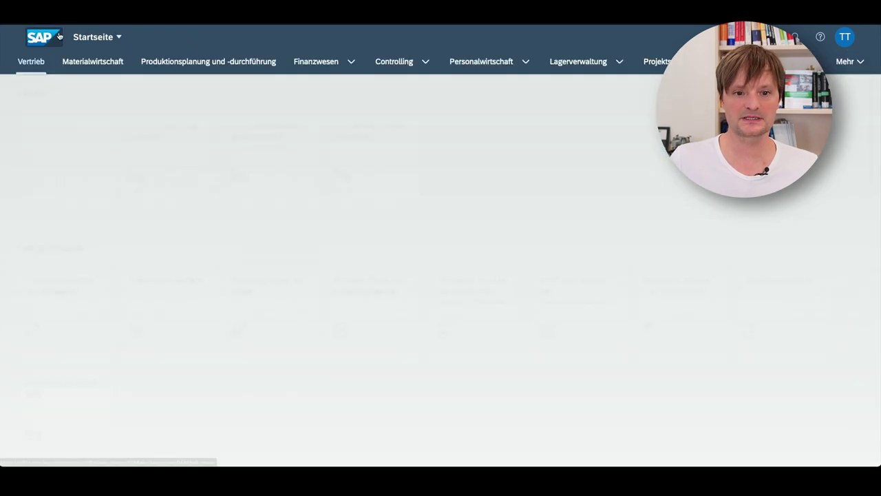
click(174, 63)
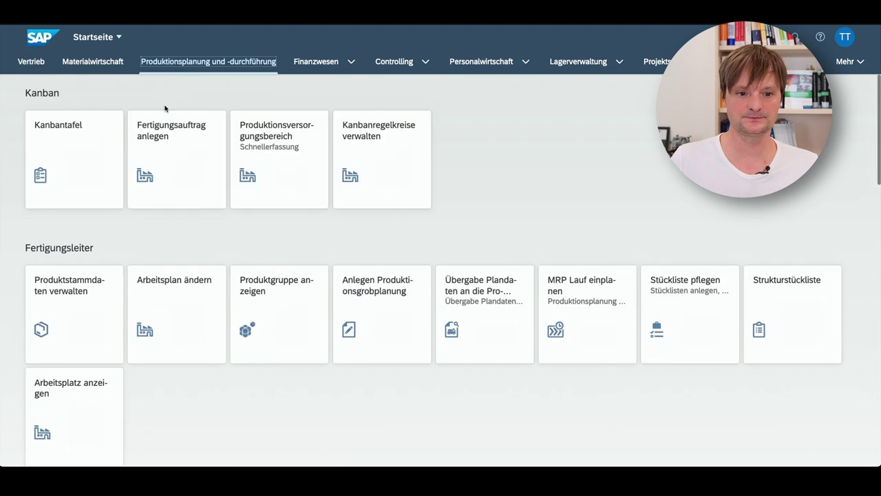
click(77, 281)
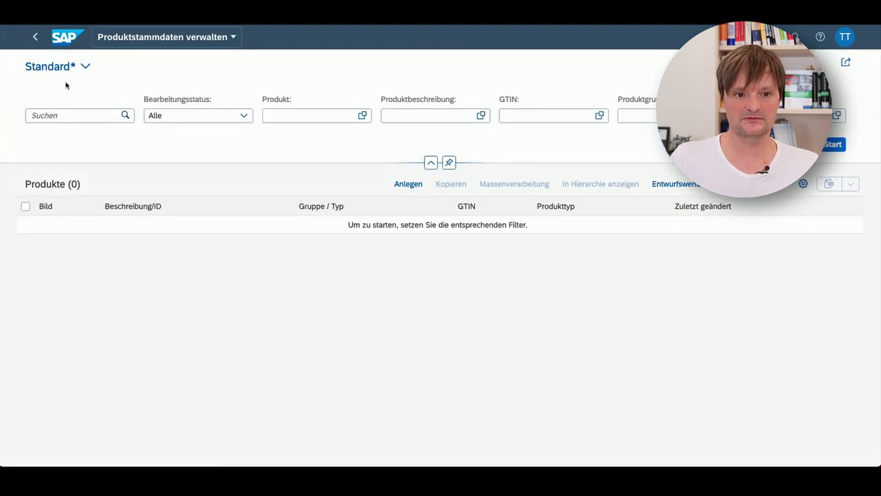
click(84, 66)
click(65, 129)
click(833, 142)
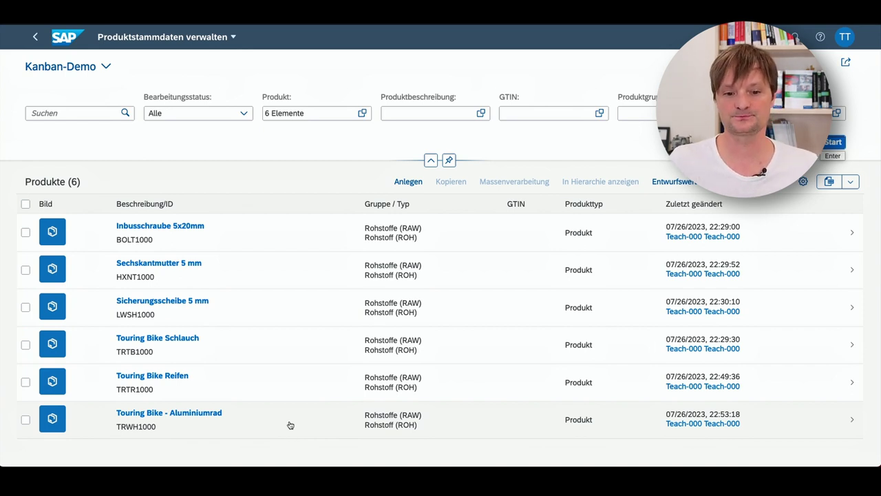
Open product Touring Bike - Aluminiumrad for editing and go to its Werke section.
click(290, 424)
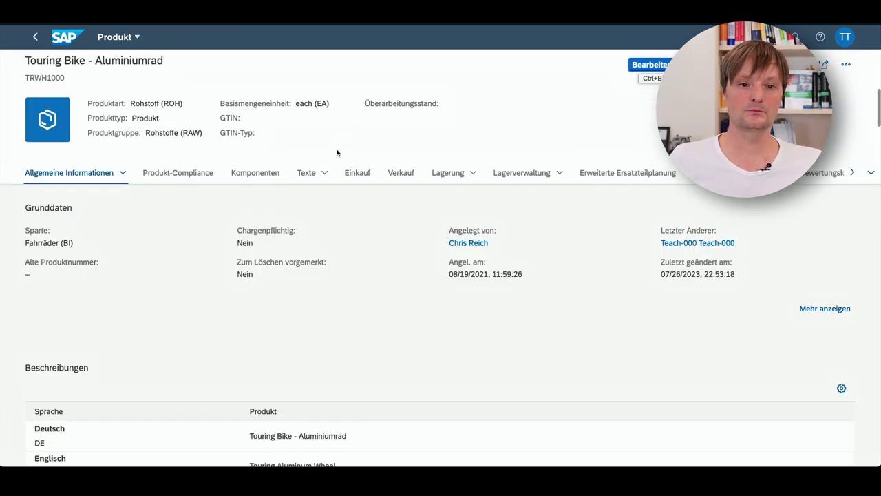
click(649, 66)
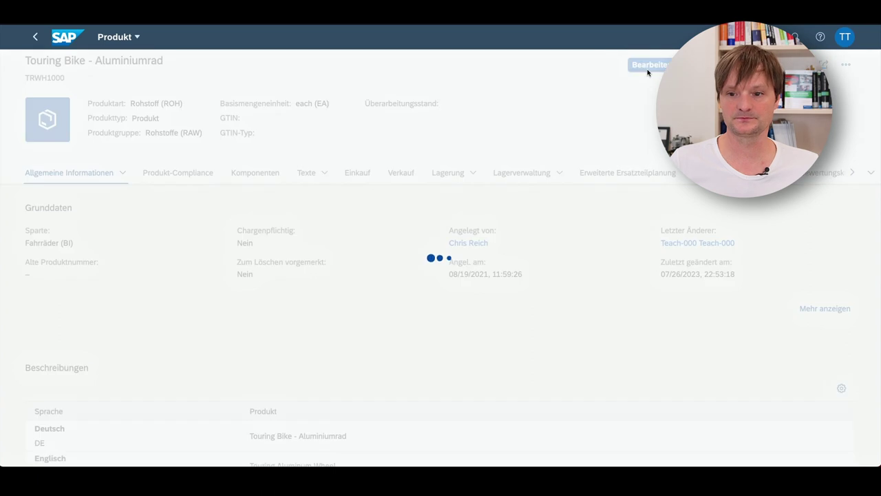
click(771, 172)
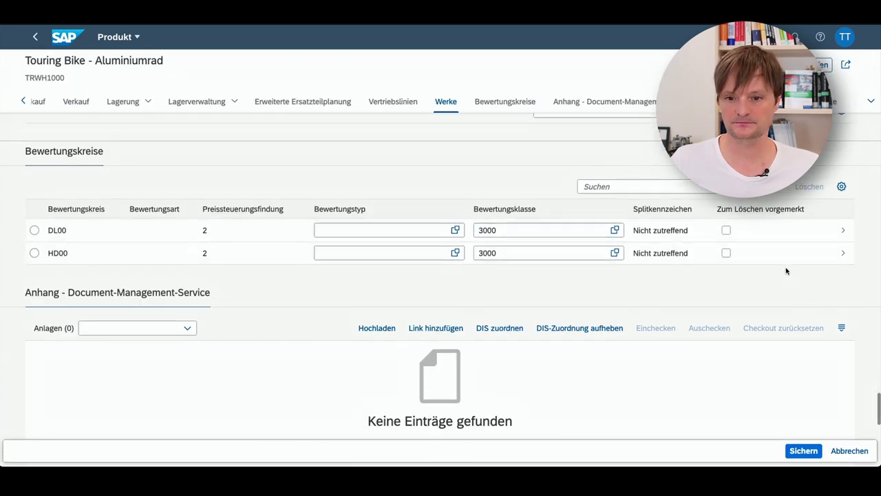
click(783, 260)
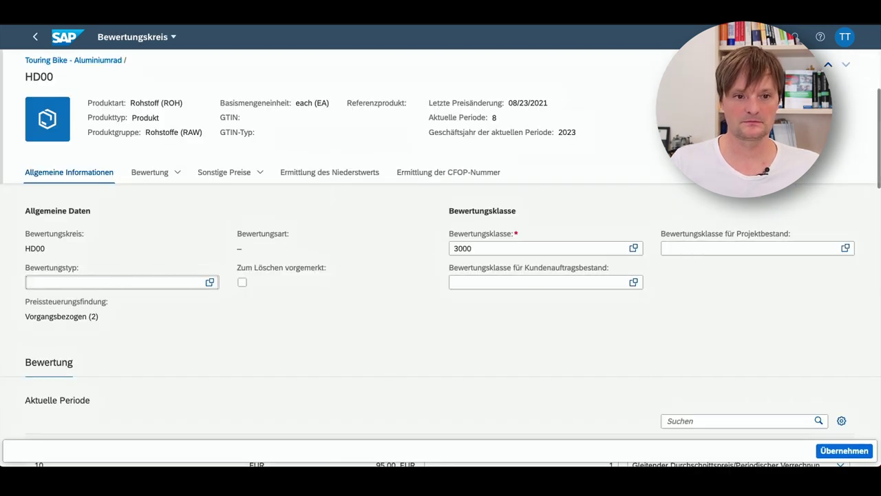
click(35, 36)
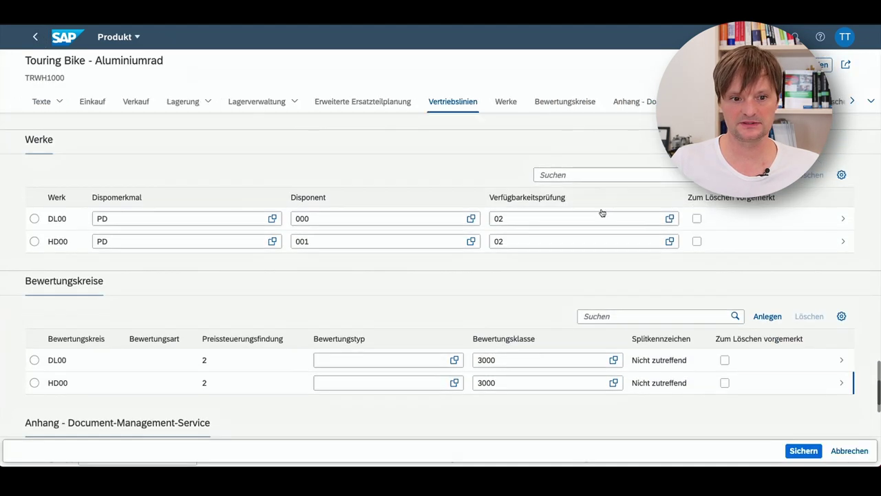
Open the Aluminiumrad's data for plant HD00 and set its Dispomerkmal to Keine Disposition (ND).
click(790, 244)
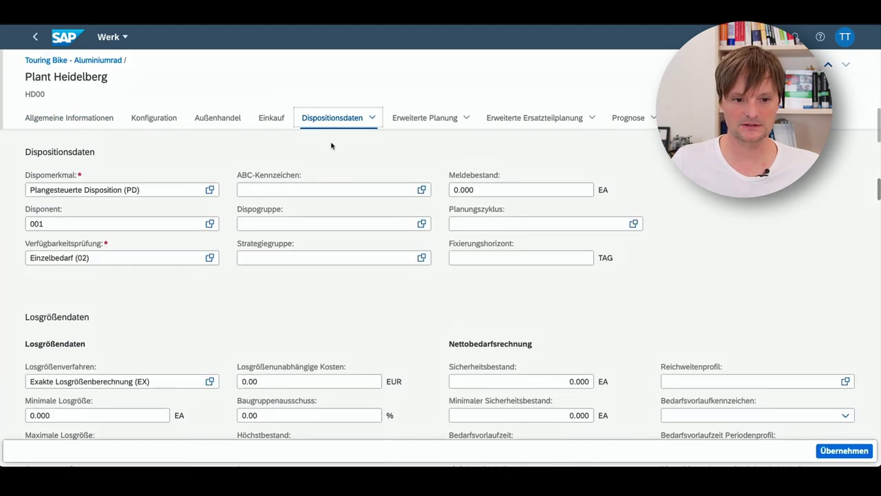
click(210, 189)
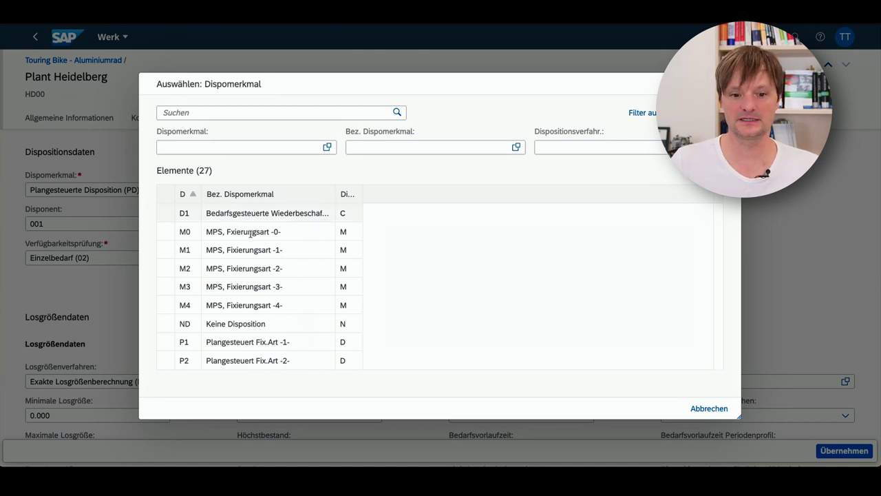
click(262, 323)
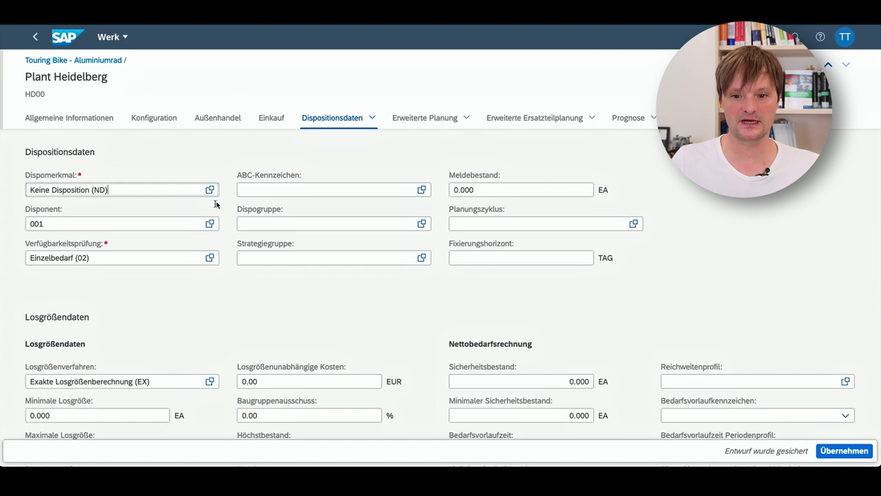
Create the Dispositionsbereich Kanban (HD00_KB) for the Aluminiumrad in Plant Heidelberg with Dispomerkmal Keine Disposition (ND) and apply it.
scroll(239, 189, down, 5)
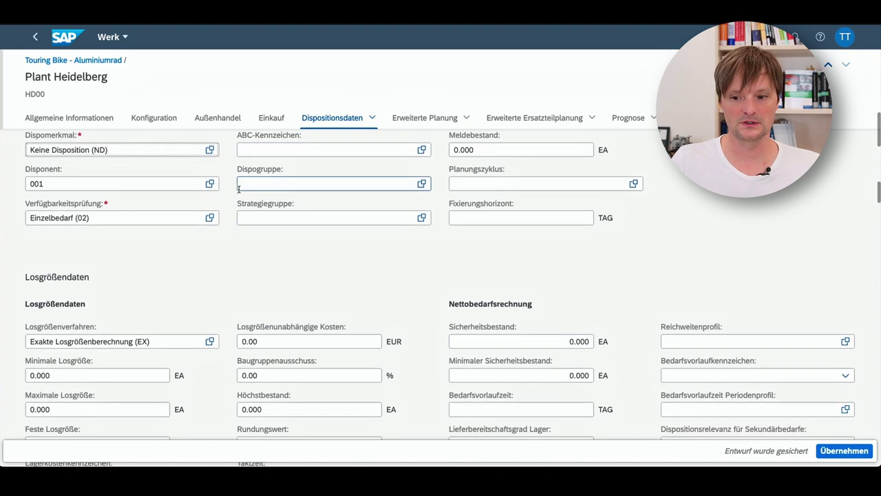
scroll(239, 190, down, 7)
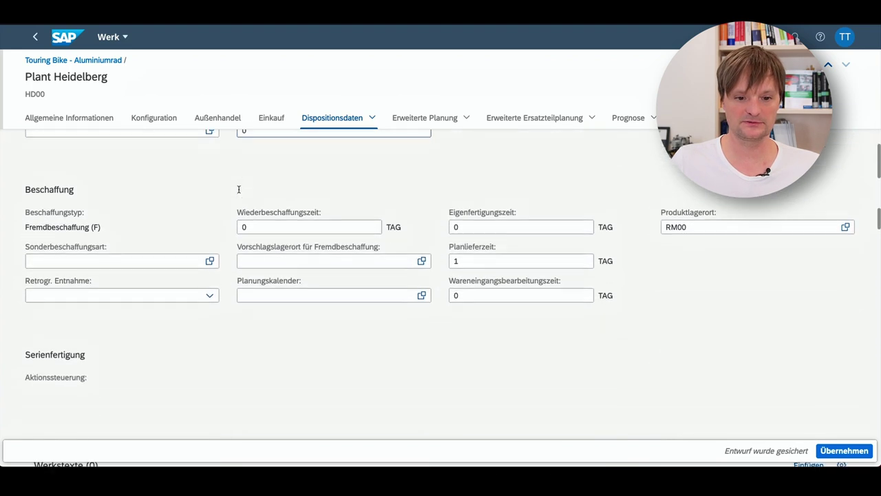
scroll(239, 192, down, 2)
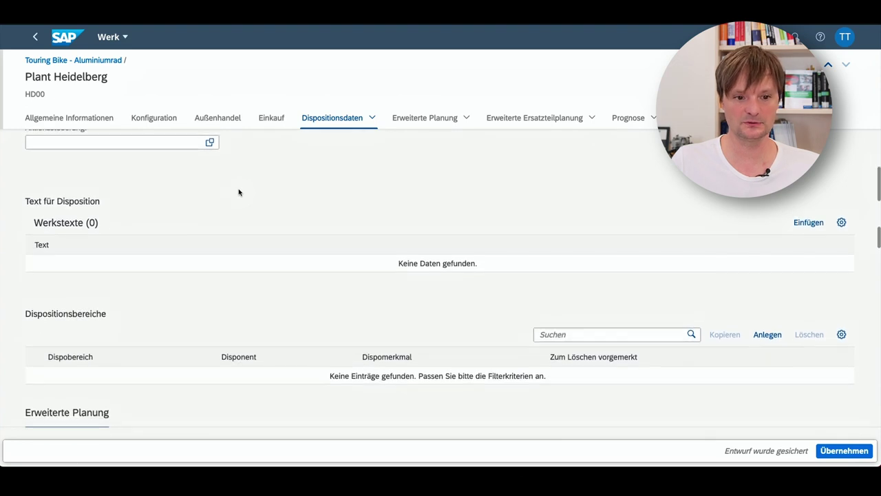
click(766, 288)
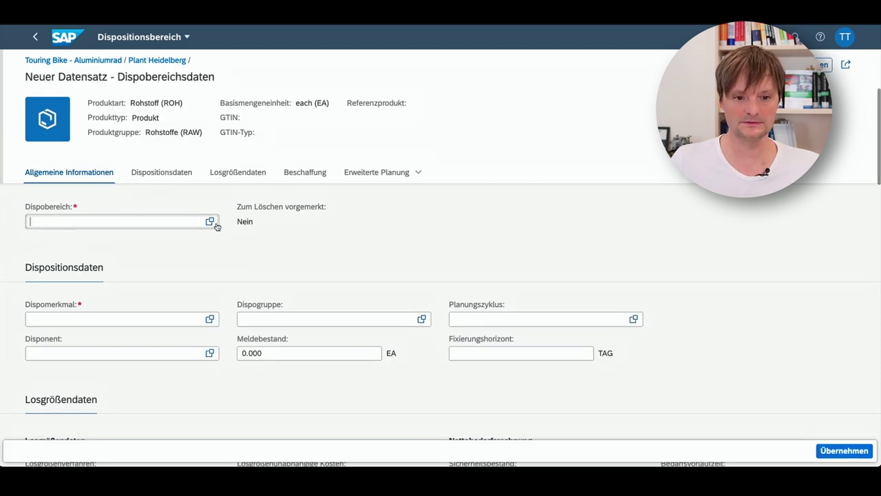
click(209, 221)
click(252, 230)
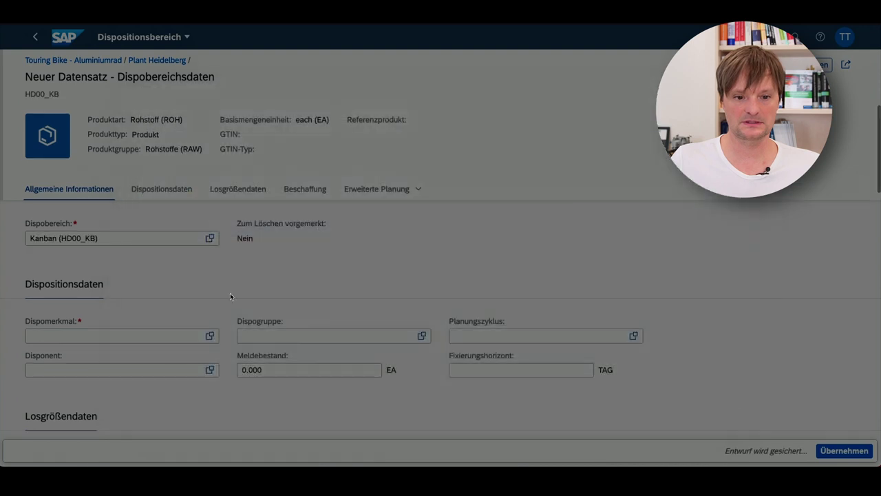
click(209, 335)
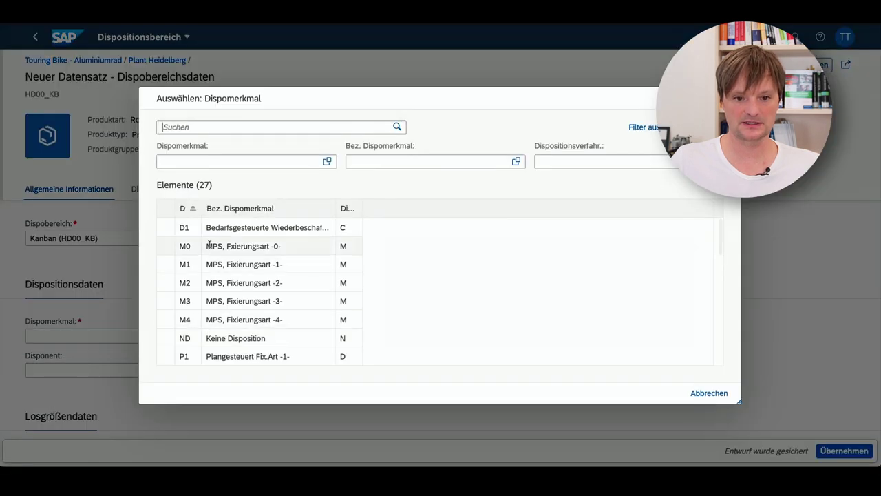
click(234, 337)
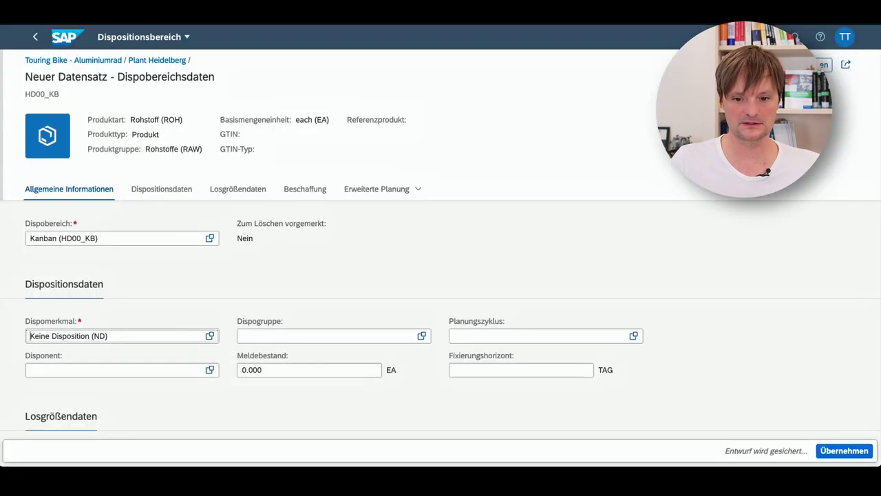
click(843, 450)
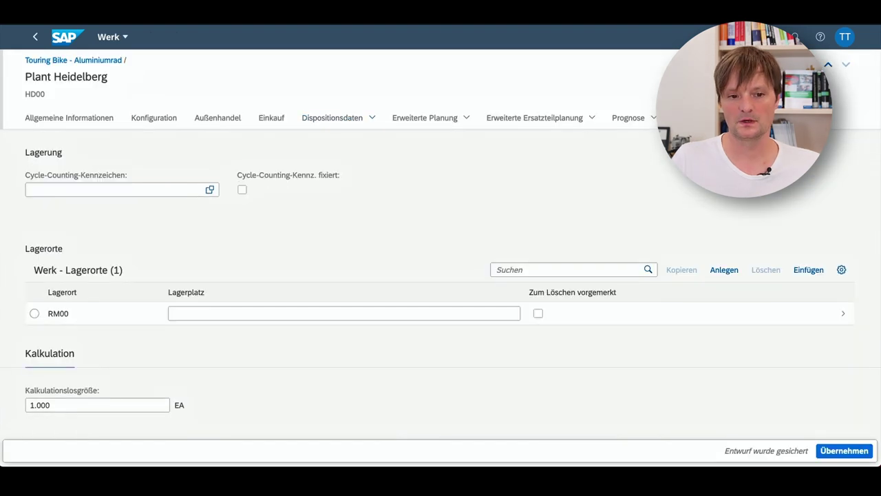
Add Lagerort KB00 to the Aluminiumrad's plant data, apply it and save the product master.
click(724, 269)
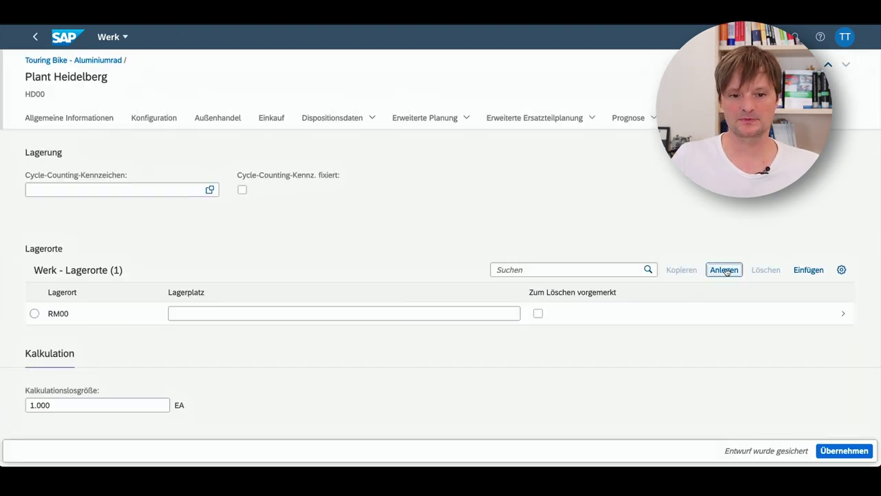
click(264, 313)
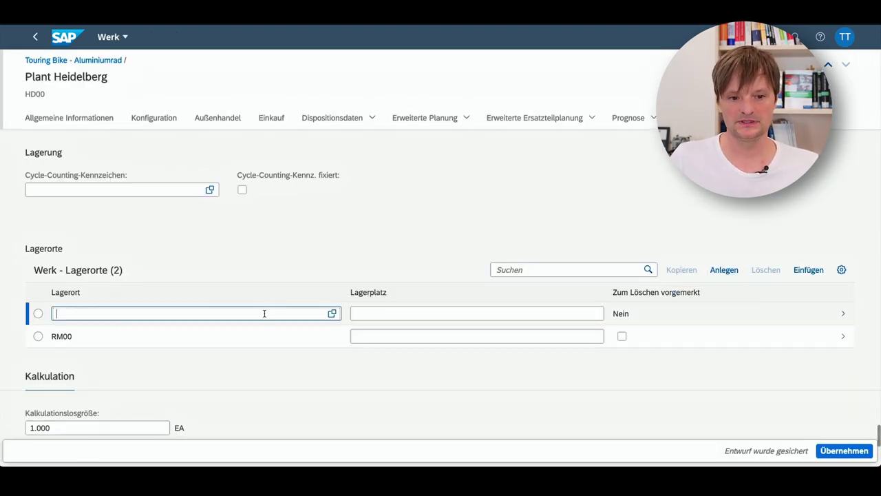
text(KB00)
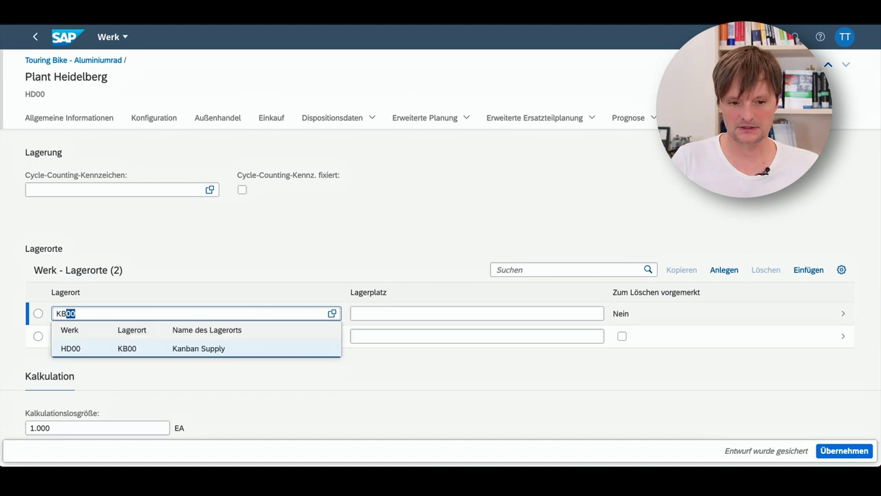
click(823, 454)
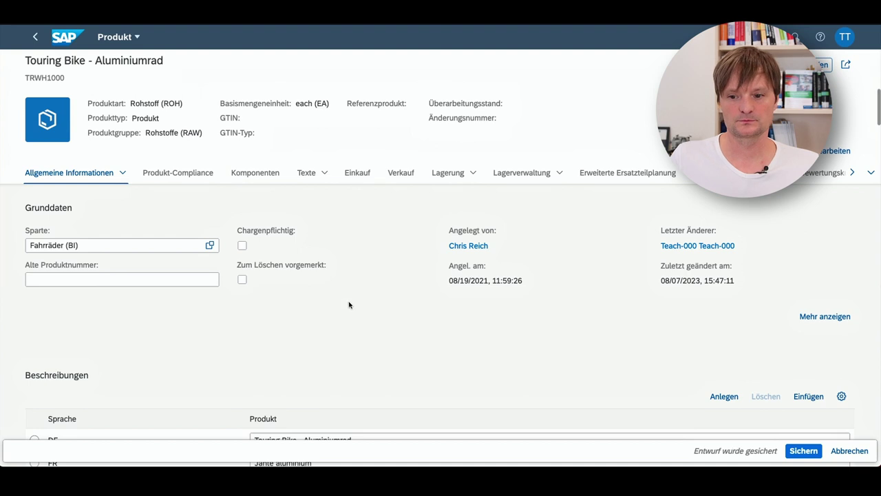
scroll(431, 289, down, 2)
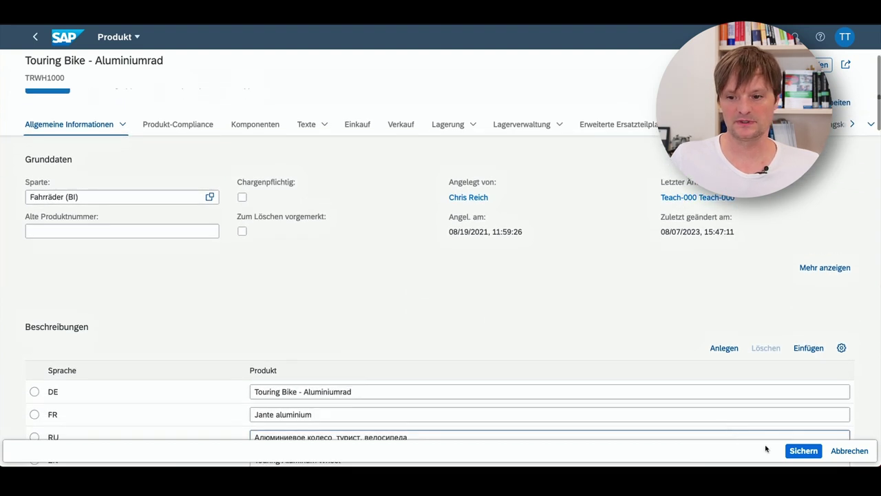
click(801, 450)
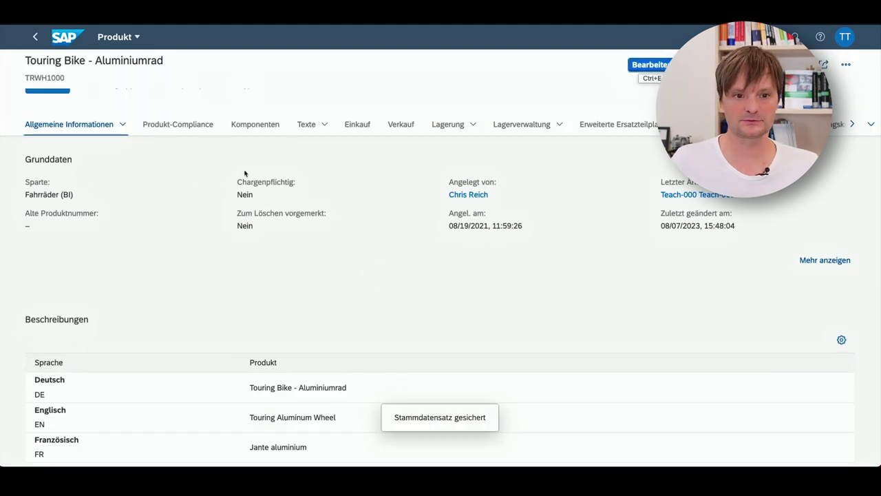
Open Kanbanregelkreise verwalten from Produktionsplanung und -durchführung, list the Regelkreise of plant HD00 and switch to change mode.
click(57, 39)
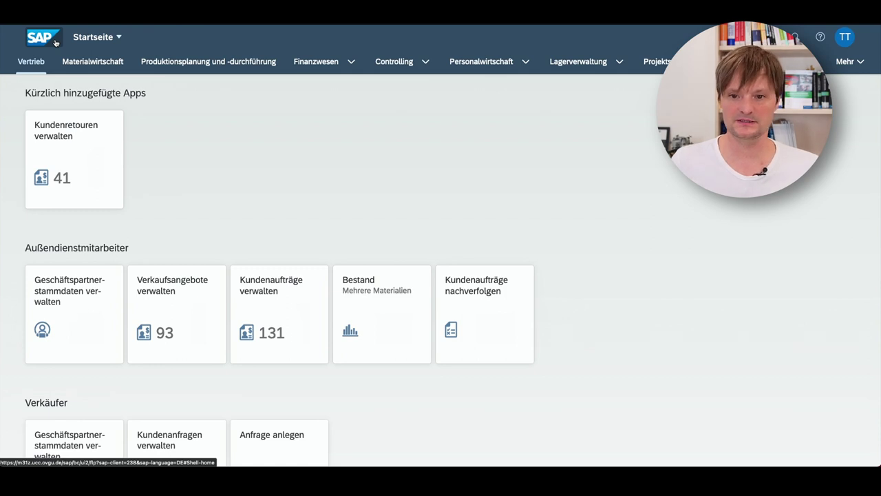
click(240, 64)
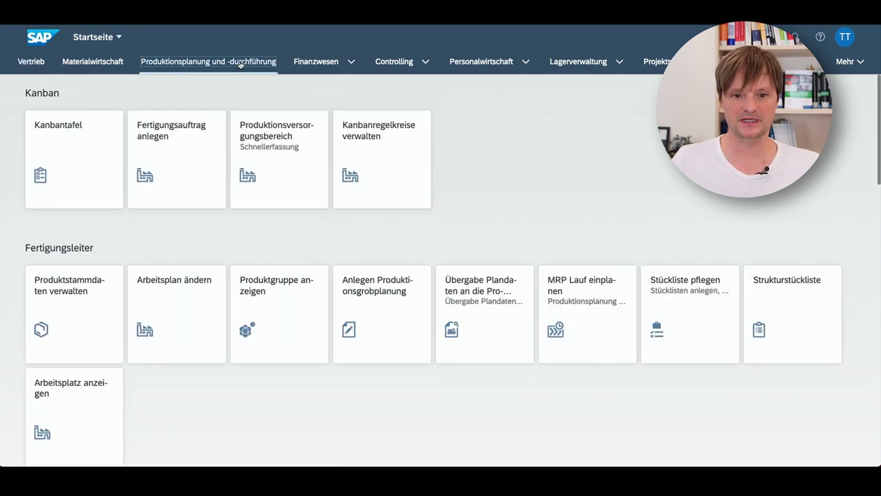
click(371, 137)
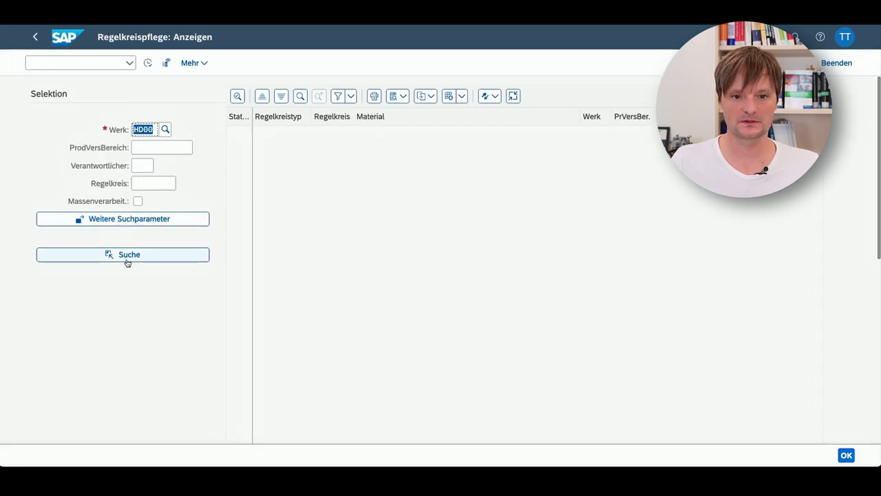
click(127, 254)
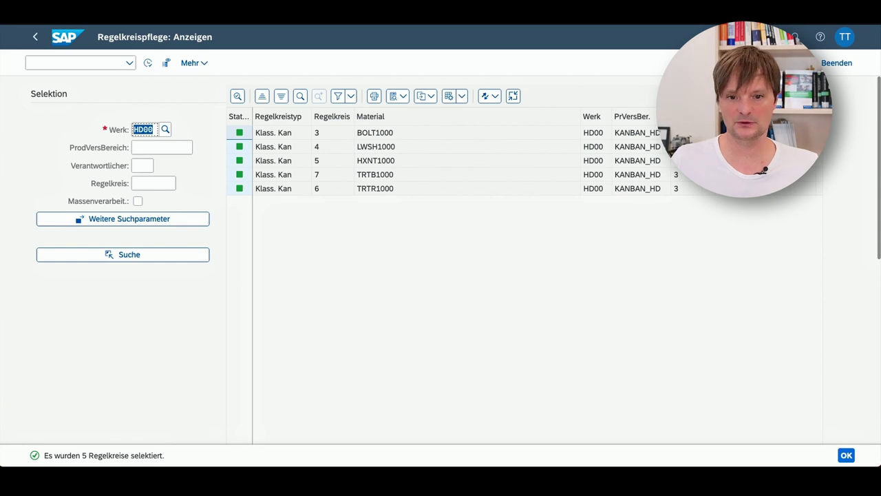
key(ctrl+F1)
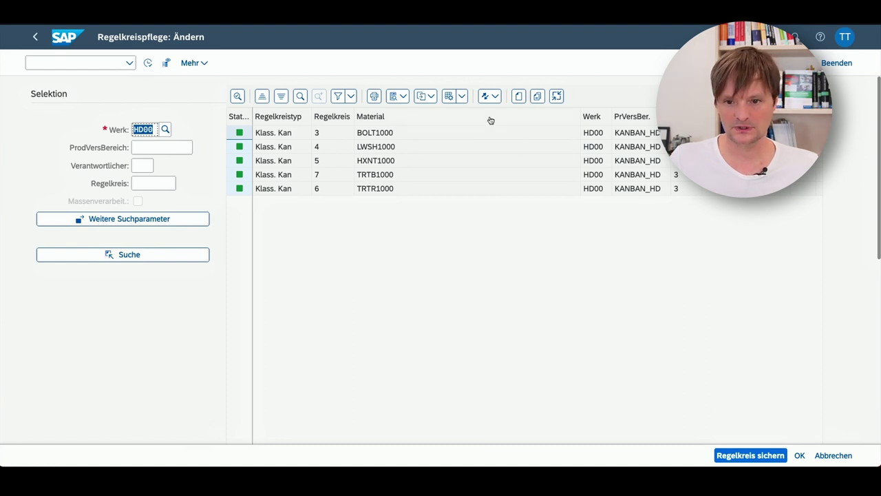
Start a new Regelkreis of type Klass. Kanban for material TRWH1000.
click(519, 97)
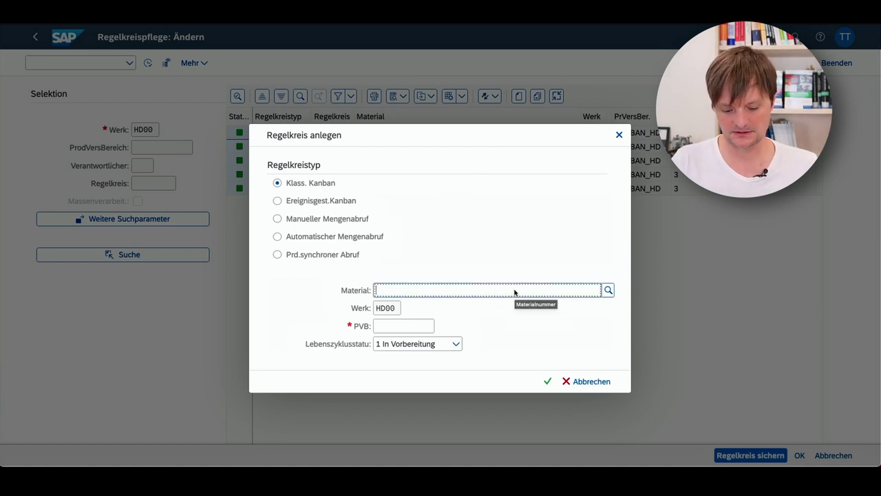
text(TRWT)
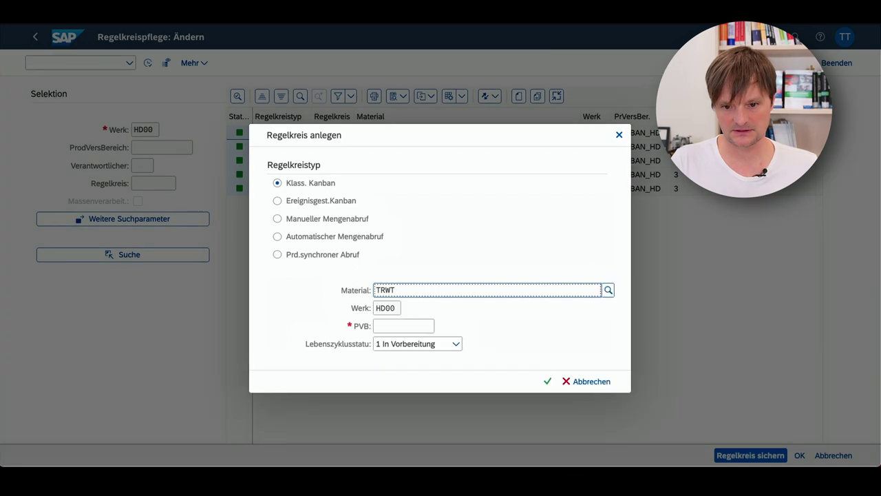
key(BackSpace)
text(R1000)
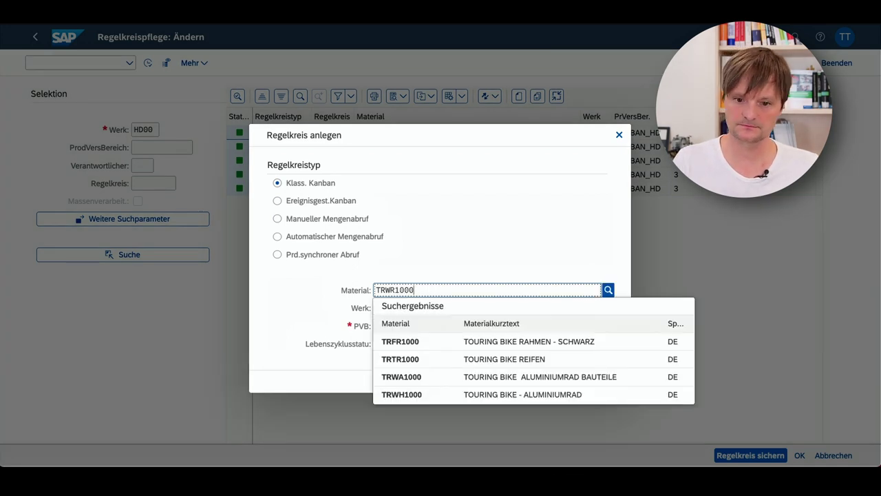
click(465, 394)
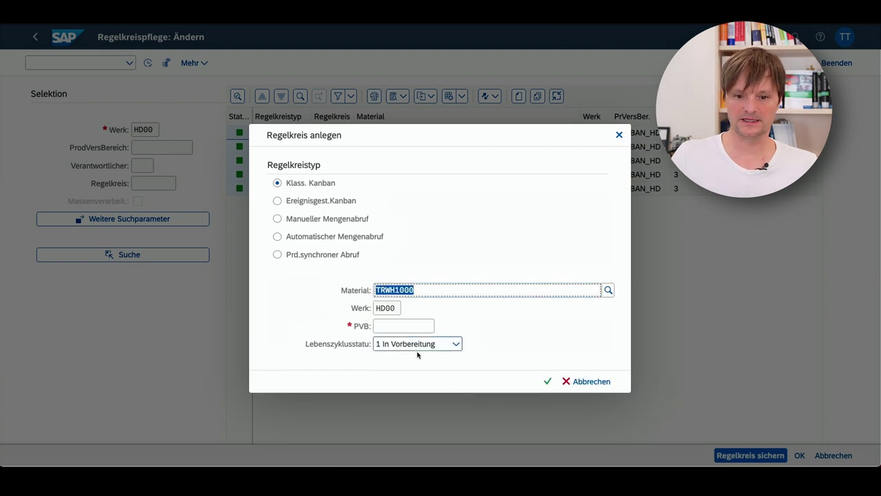
Assign Produktionsversorgungsbereich KANBAN_HD and Lebenszyklusstatus 3 Freigegeben to the new Regelkreis and confirm its creation.
click(393, 326)
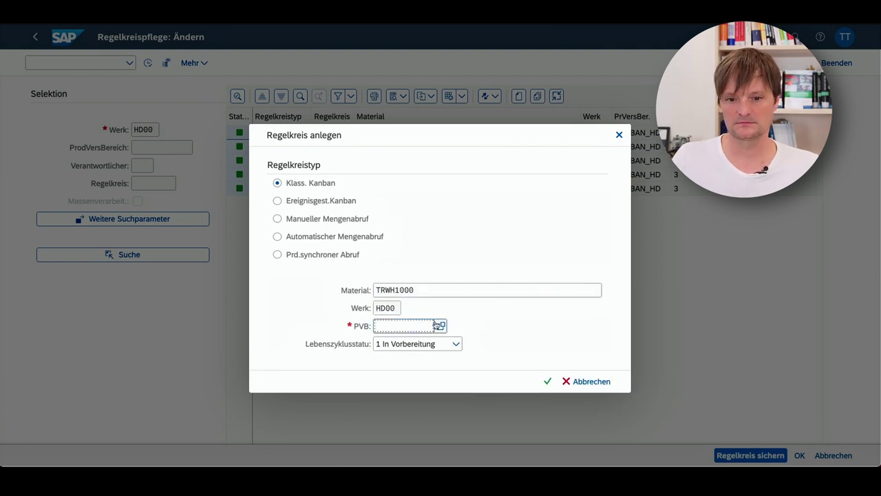
click(439, 326)
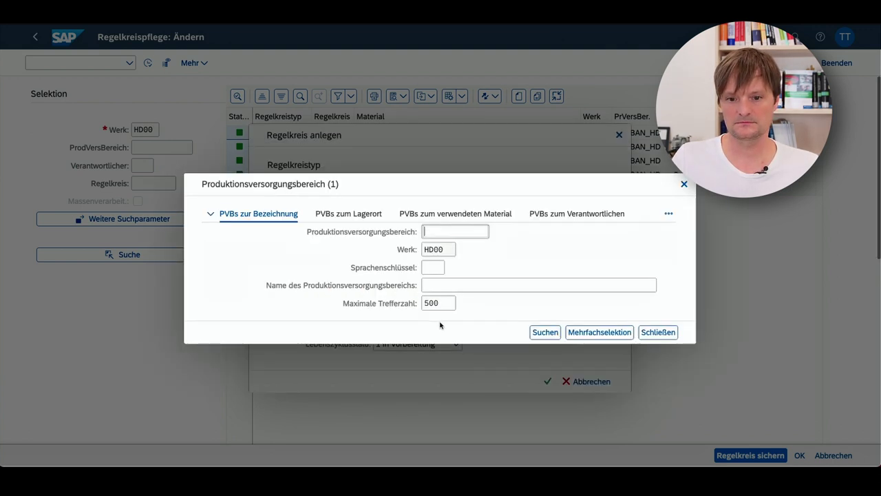
click(542, 331)
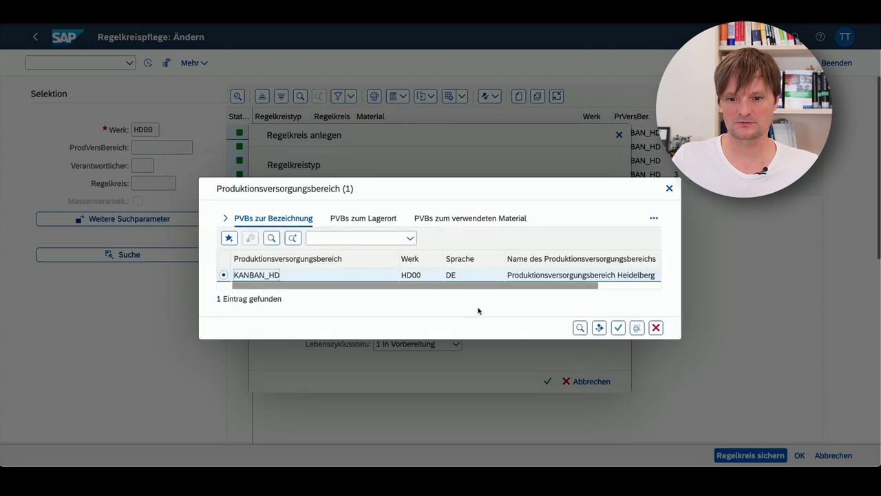
double_click(269, 278)
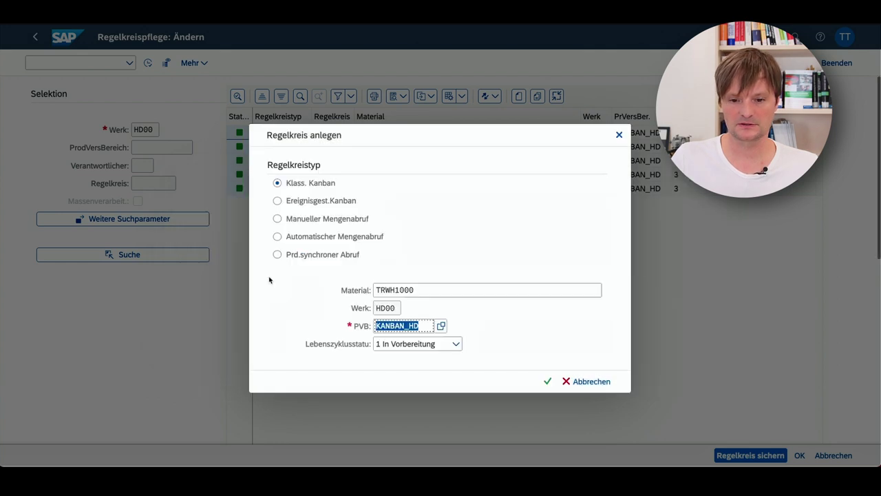
click(455, 344)
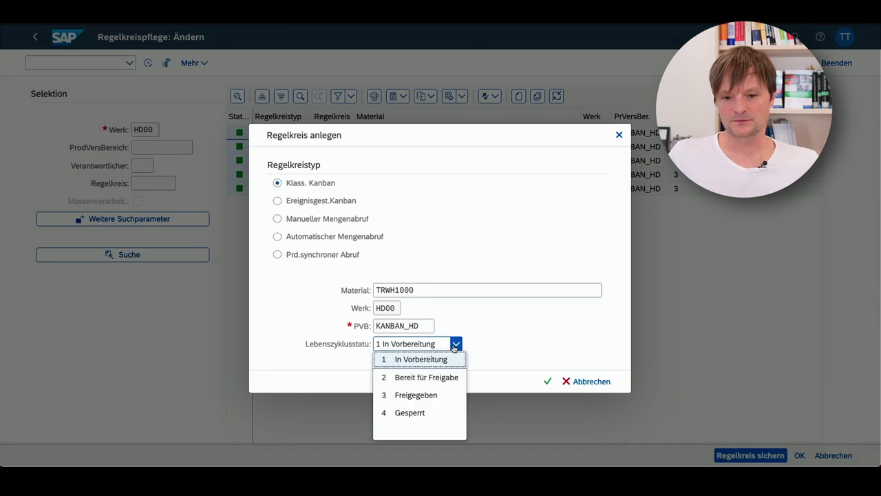
click(428, 395)
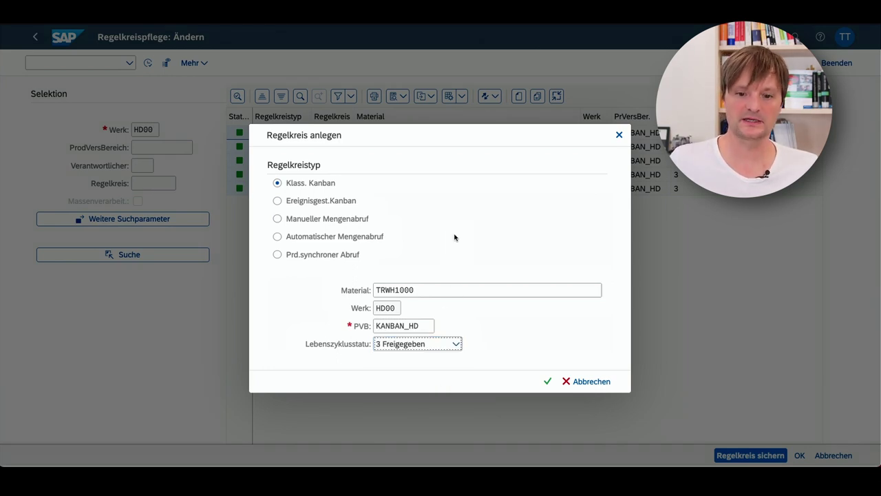
click(547, 380)
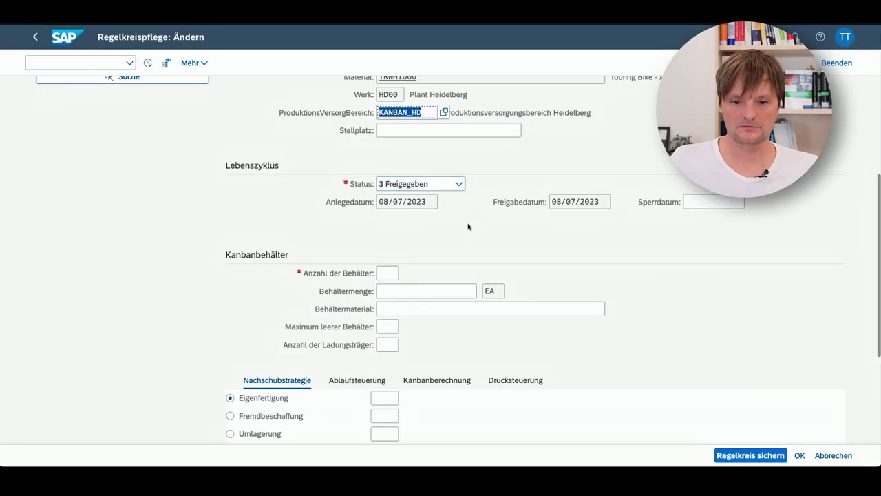
Set the Regelkreis's Anzahl der Behälter to 4 and its Behältermenge to 25 EA.
scroll(467, 226, down, 1)
click(389, 242)
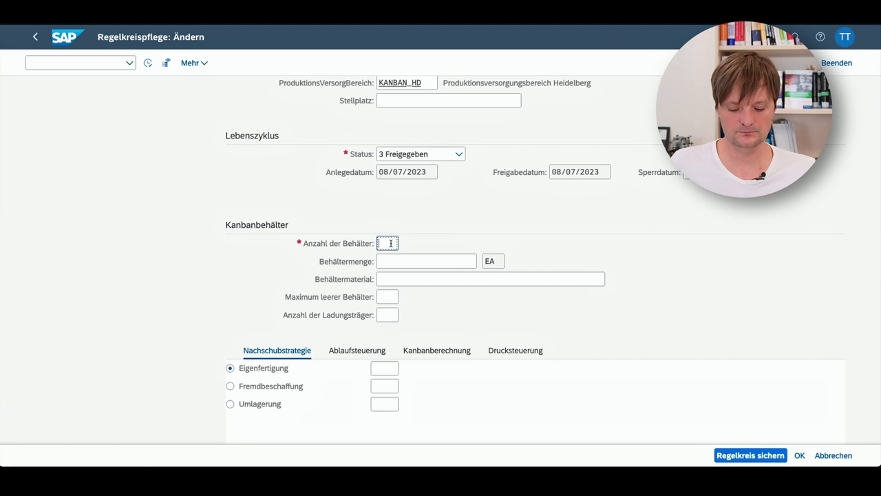
text(4)
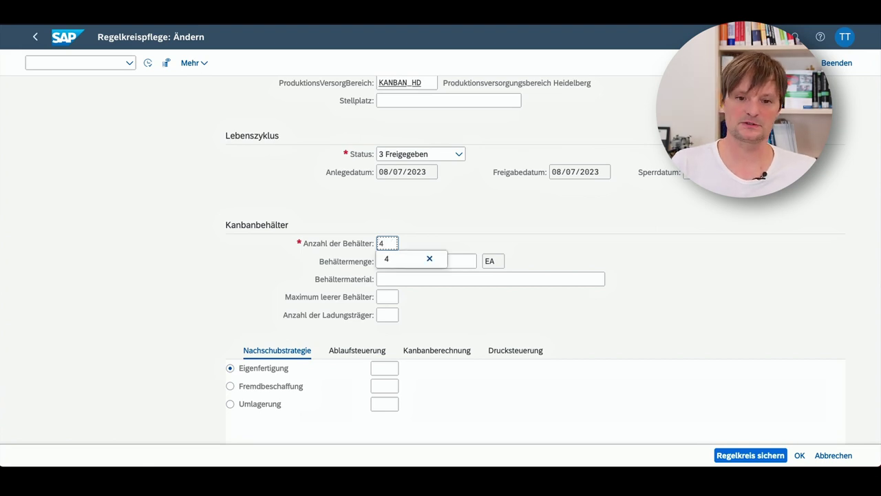
click(421, 259)
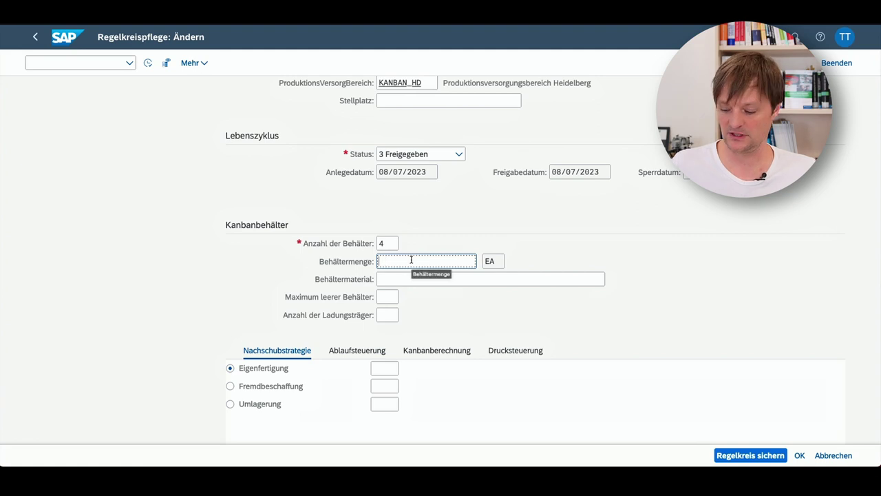
text(25)
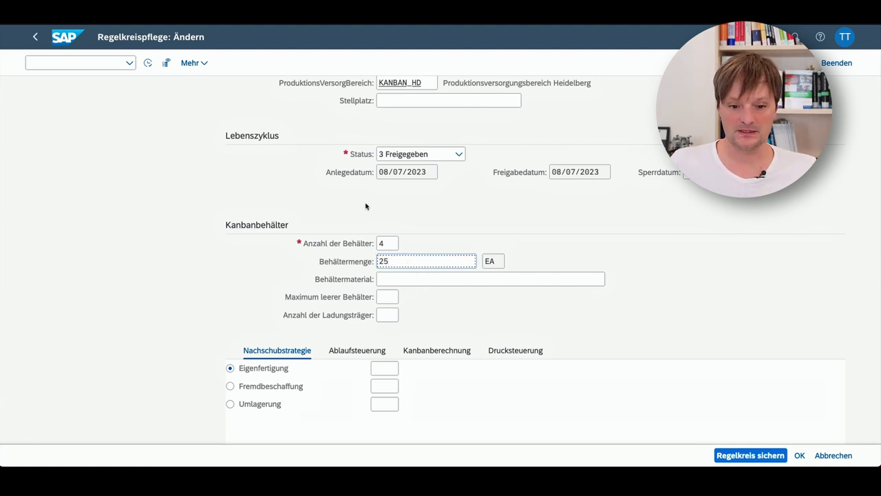
scroll(365, 206, down, 2)
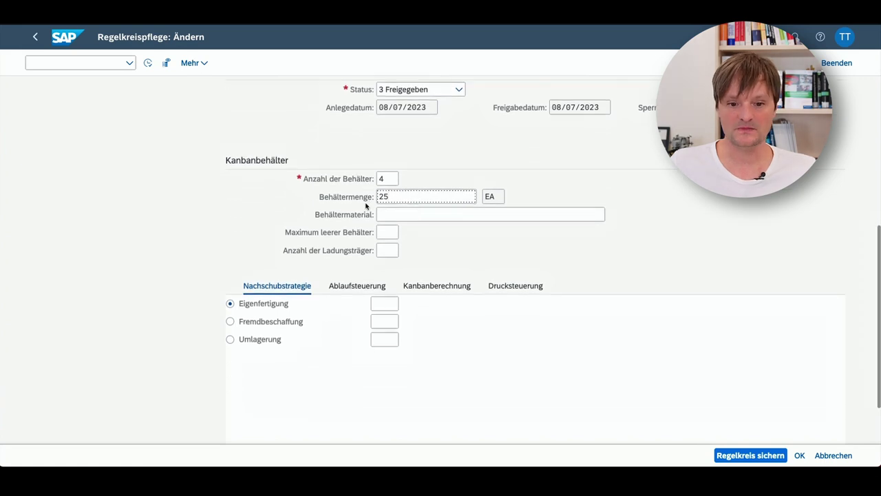
Choose Fremdbeschaffung as the Regelkreis's Nachschubstrategie with strategy 0001 Abwicklung mit Bestellungen.
click(241, 308)
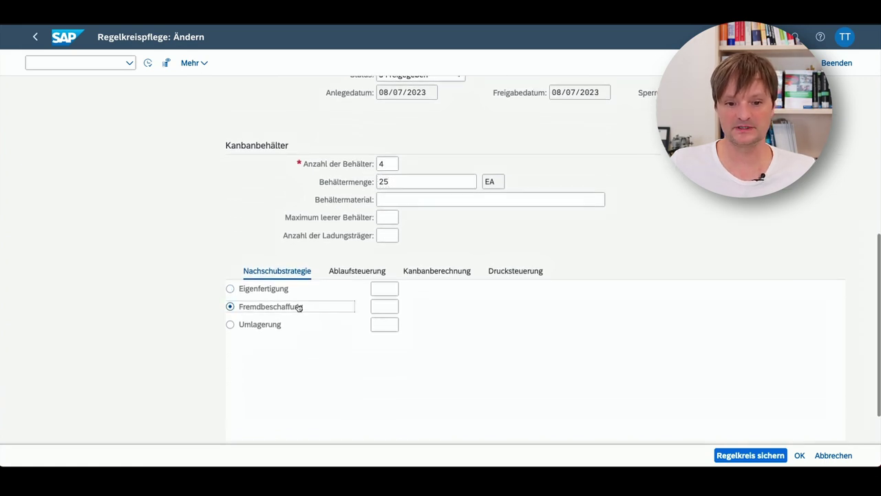
click(384, 306)
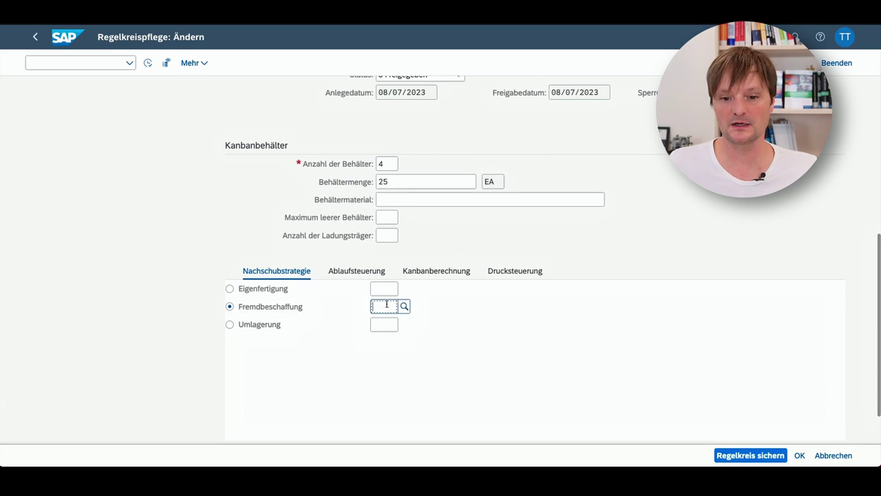
click(403, 306)
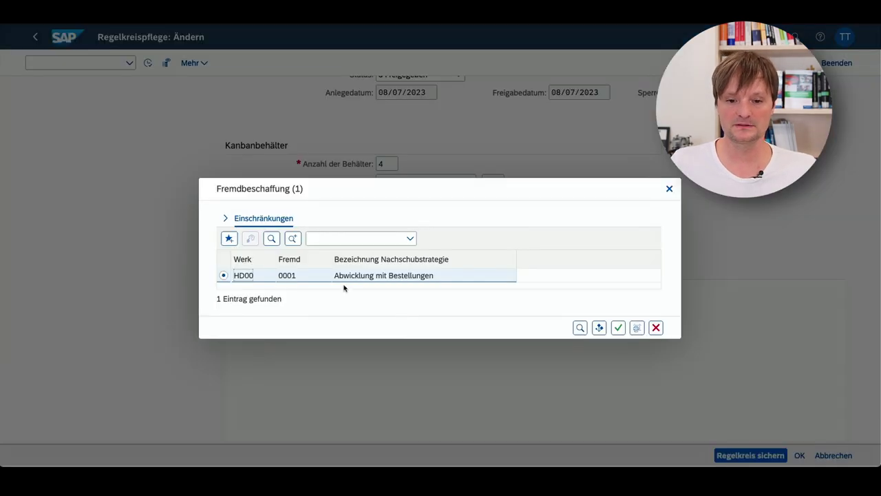
click(351, 280)
double_click(350, 280)
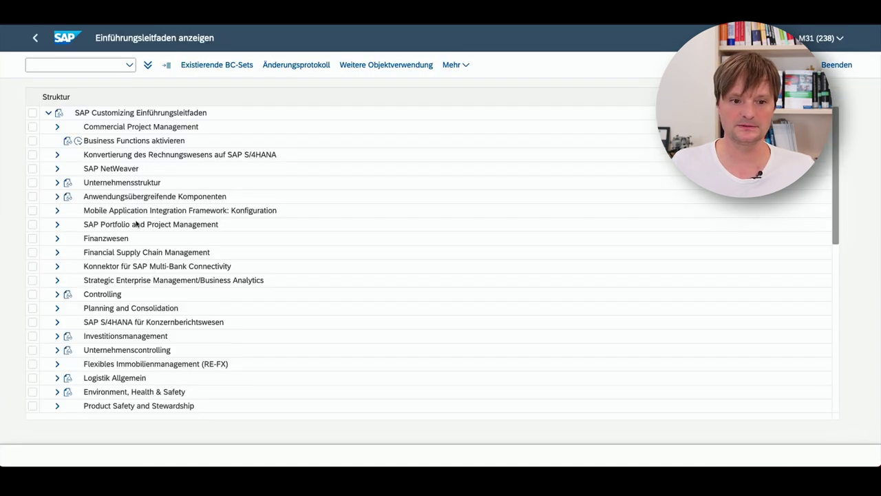
In the SAP Customizing Einführungsleitfaden, open the KANBAN setting Fremdbeschaffungsstrategie festlegen under Produktion and inspect strategy 0001 of plant HD00.
scroll(104, 227, down, 10)
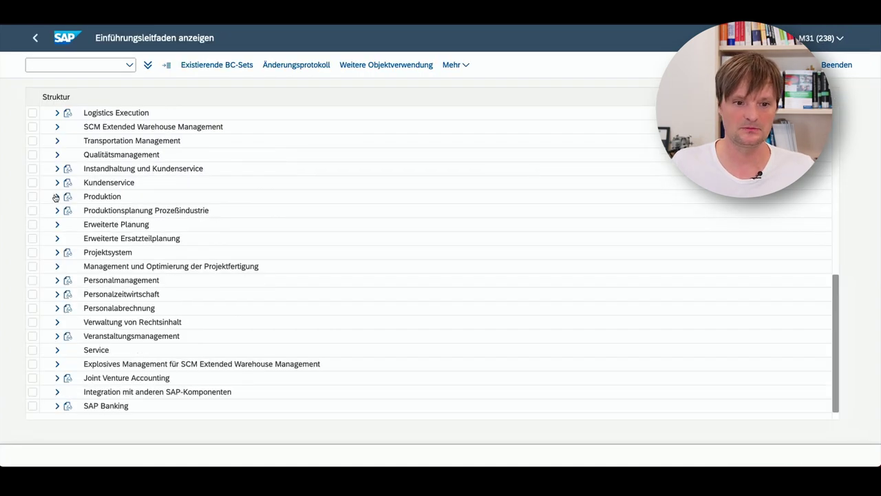
click(57, 196)
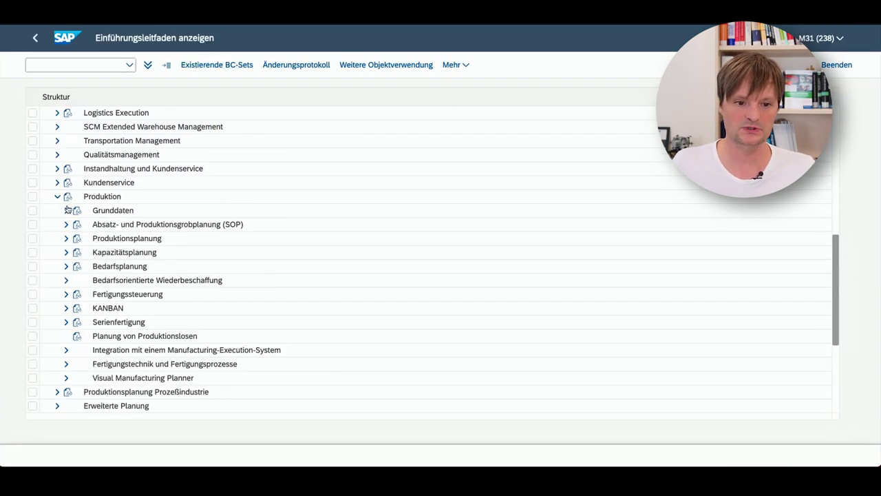
click(66, 308)
scroll(111, 365, down, 1)
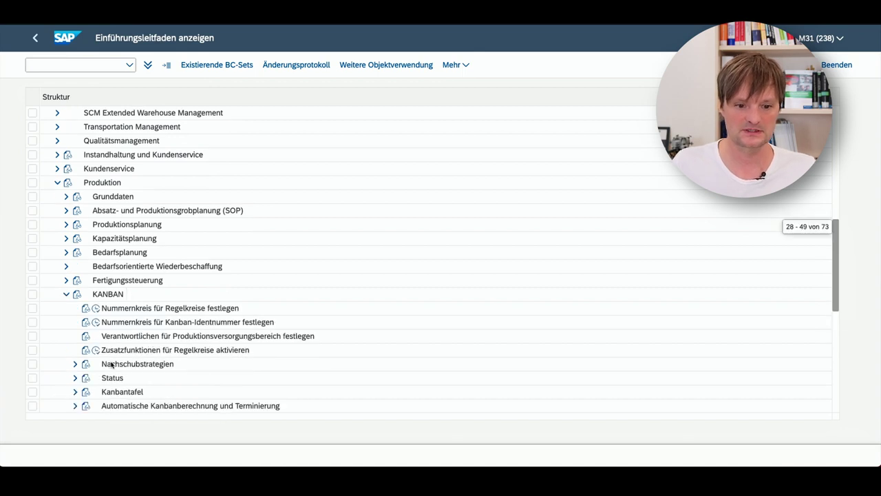
click(75, 364)
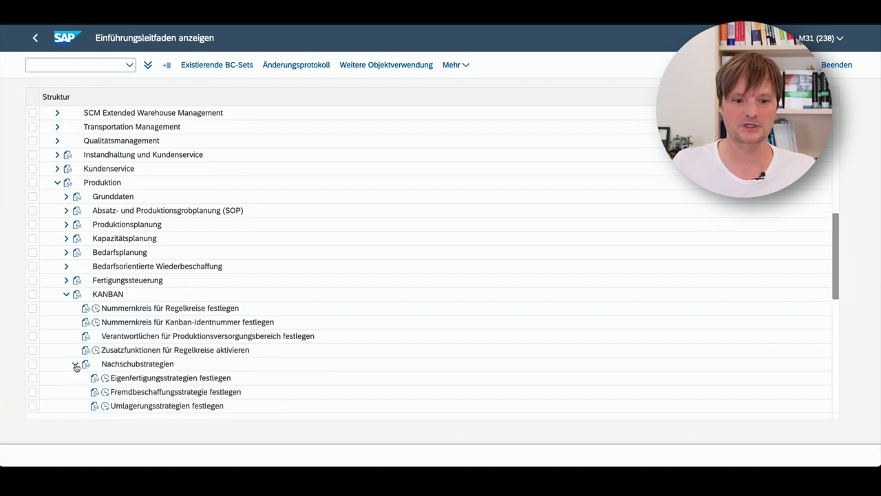
click(105, 391)
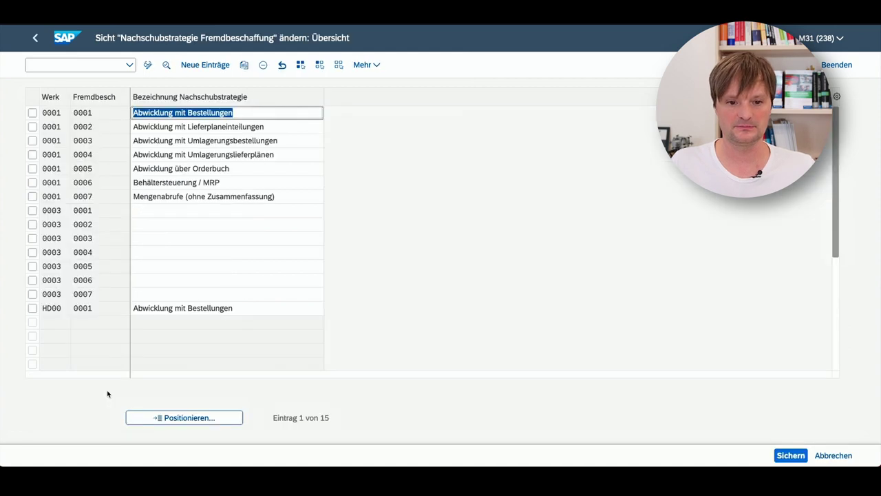
double_click(61, 309)
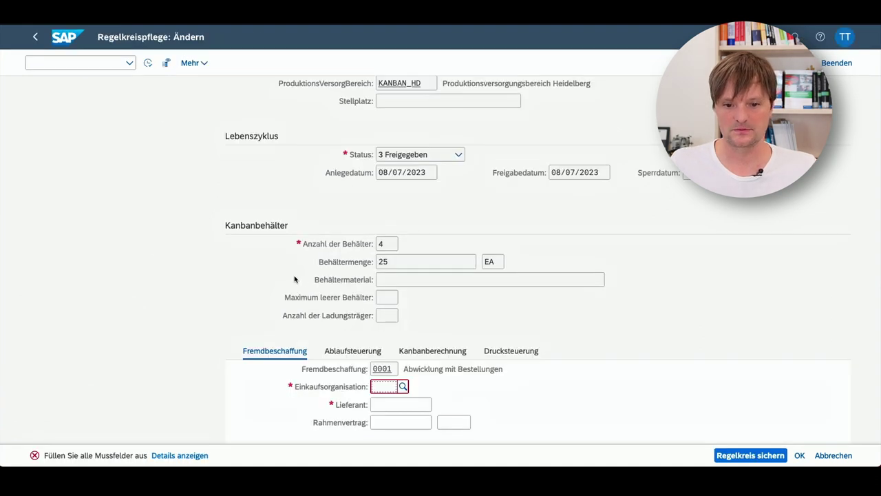
Set the Regelkreis's Einkaufsorganisation to DE00 and pick Flat Tire and More in Mannheim as Lieferant using search term 000.
scroll(295, 278, down, 3)
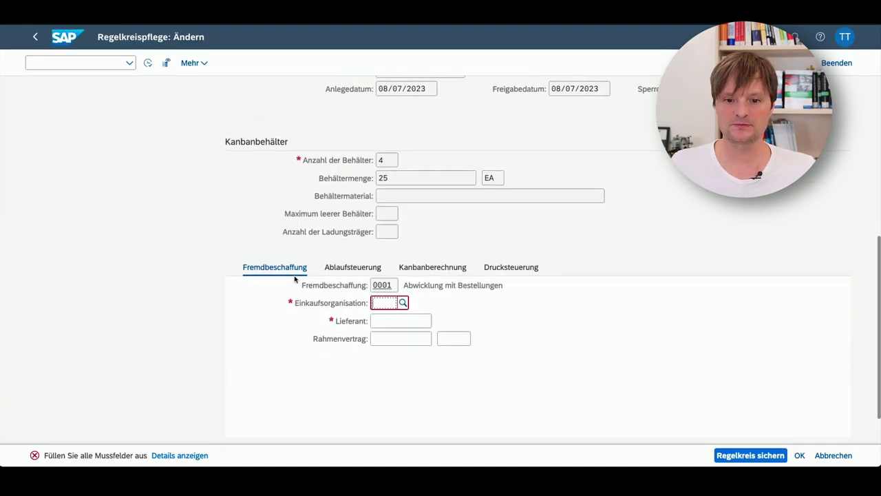
click(404, 304)
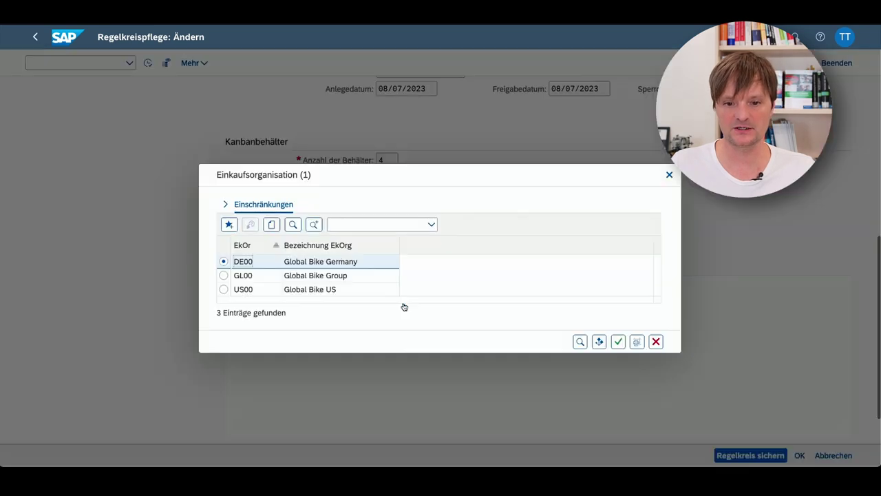
double_click(252, 266)
click(403, 320)
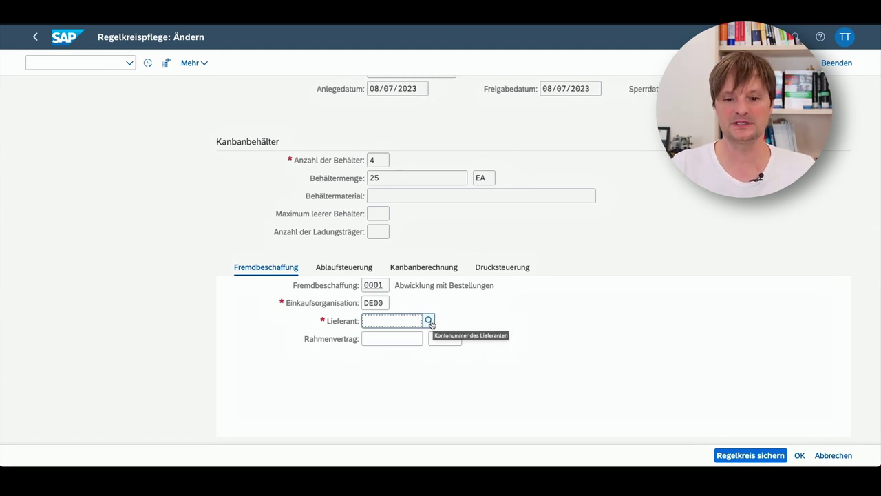
click(429, 321)
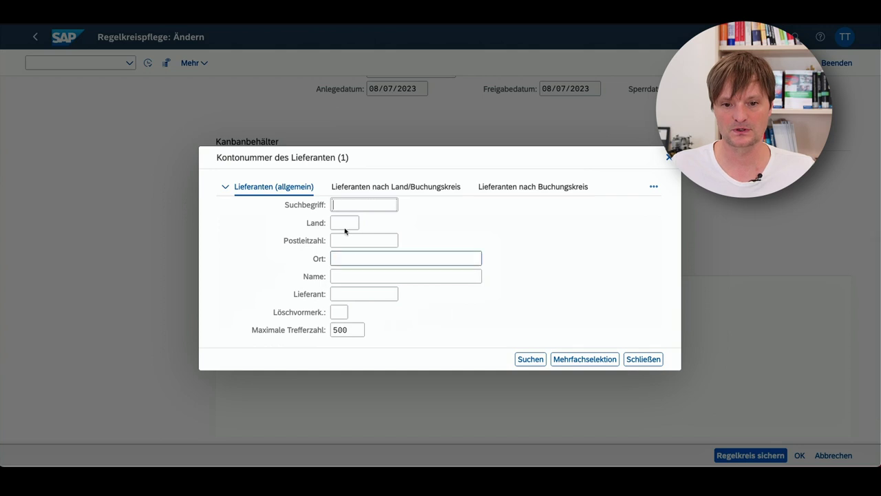
text(000)
key(Return)
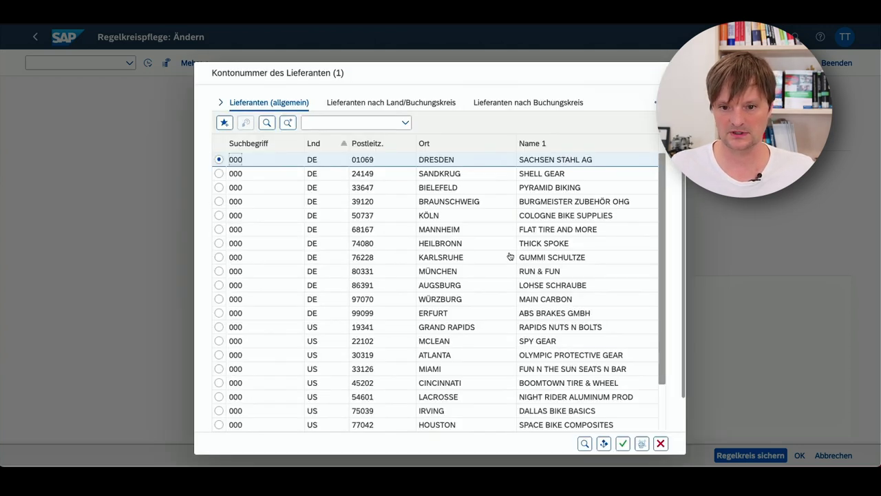
double_click(400, 232)
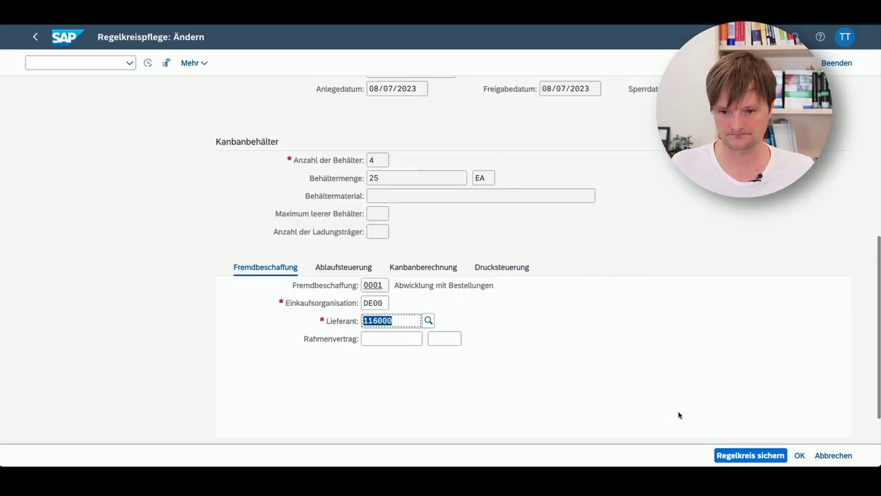
Review the entered Regelkreis data and try to save the Regelkreis.
scroll(610, 385, down, 1)
scroll(610, 385, up, 5)
scroll(610, 385, down, 3)
click(731, 456)
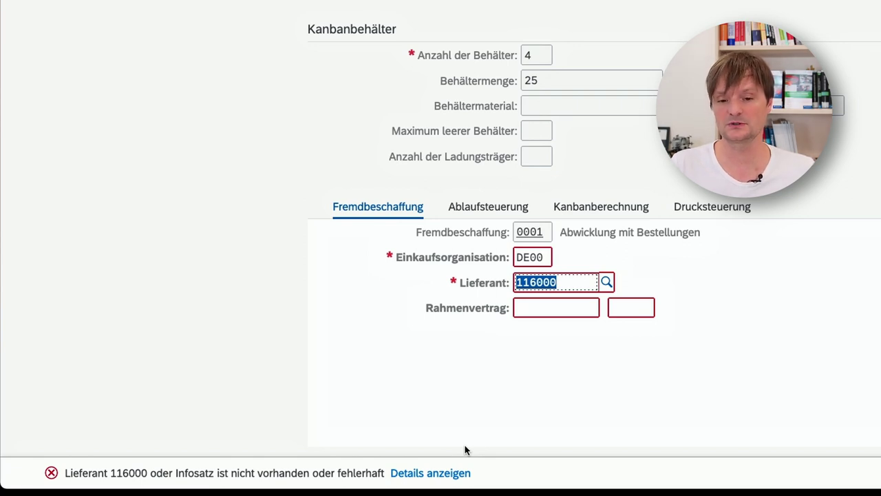
scroll(508, 413, up, 1)
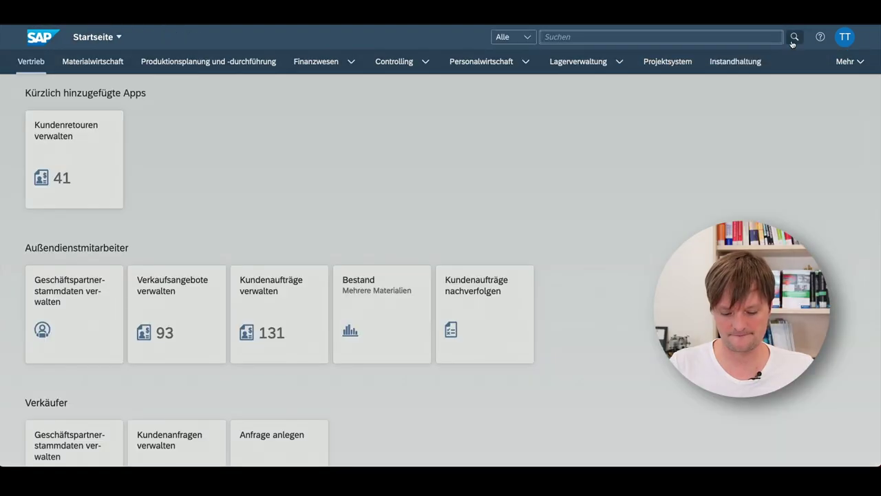
Find the app Einkaufsinfosätze verwalten from the start page, open it and start a new Einkaufsinfosatz.
text(Einkaufsin)
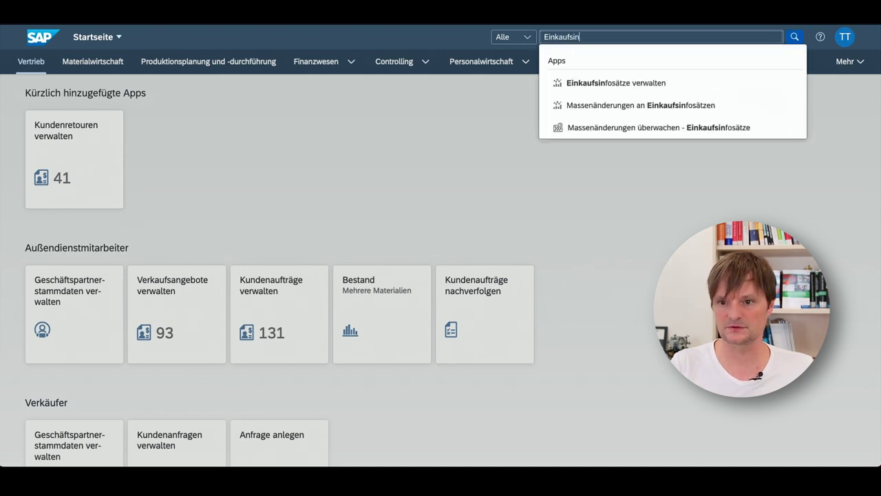
key(Down)
key(Return)
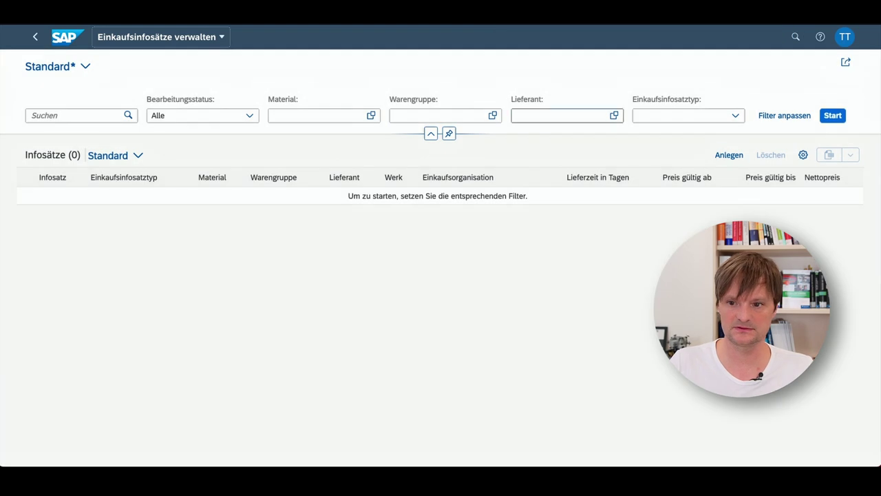
click(728, 155)
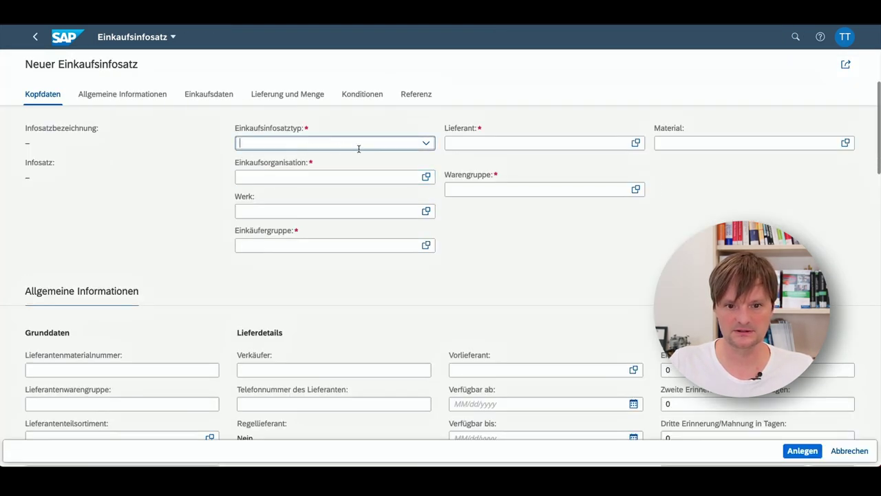
Set the Einkaufsinfosatztyp to Normal, the Lieferant to Flat Tire and More and the Material to TRWH1000.
click(425, 143)
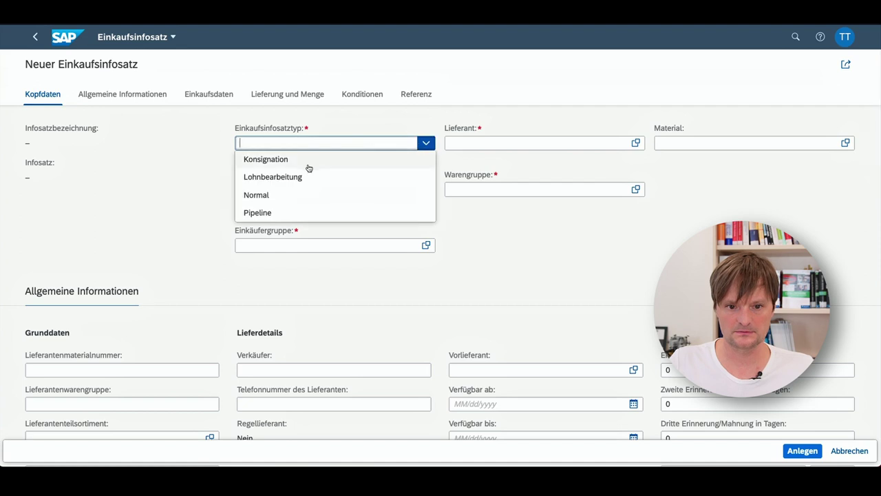
click(302, 192)
click(563, 143)
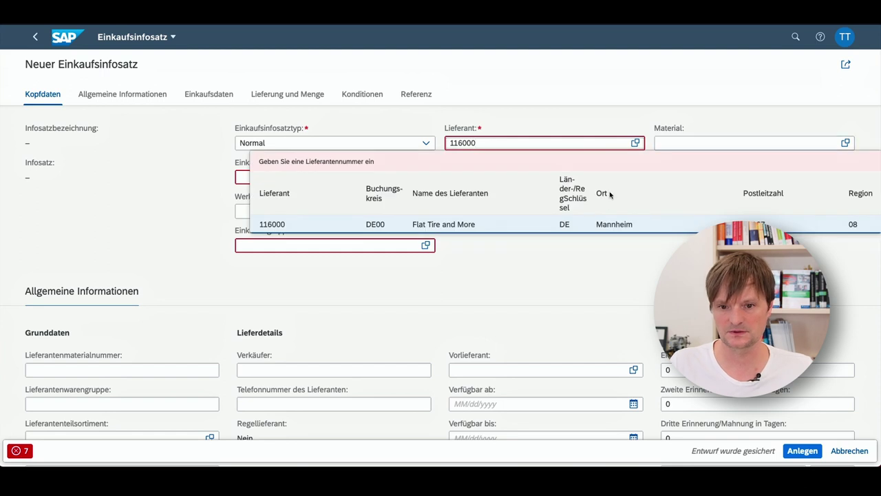
click(598, 219)
click(666, 144)
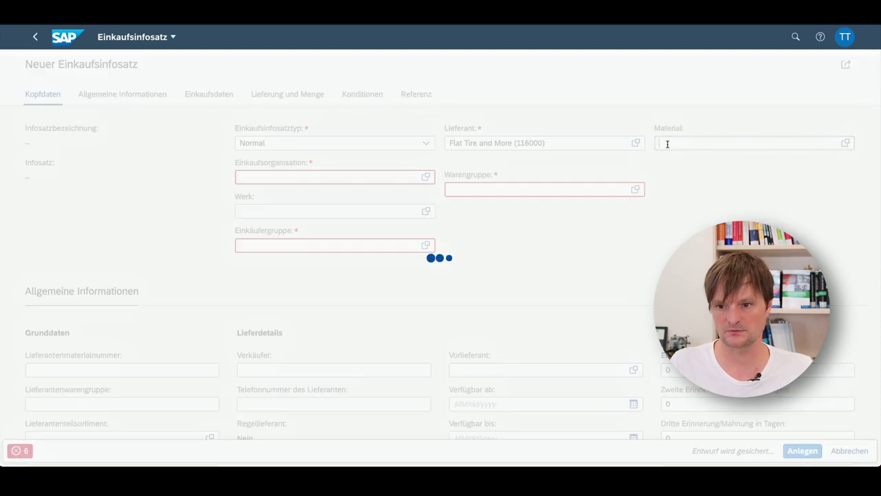
text(TRWH1000)
click(576, 126)
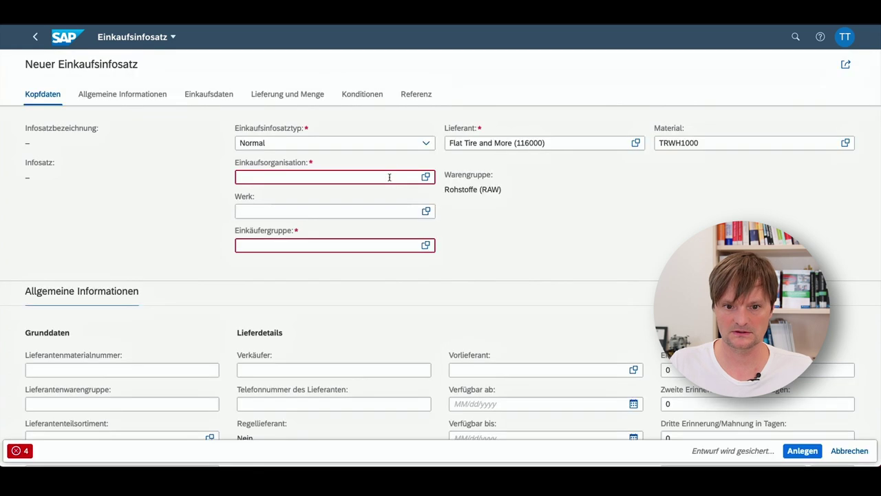
Assign Einkaufsorganisation Global Bike Germany (DE00) and Einkäufergruppe Europe (E00) to the new Einkaufsinfosatz.
click(385, 176)
text(de00)
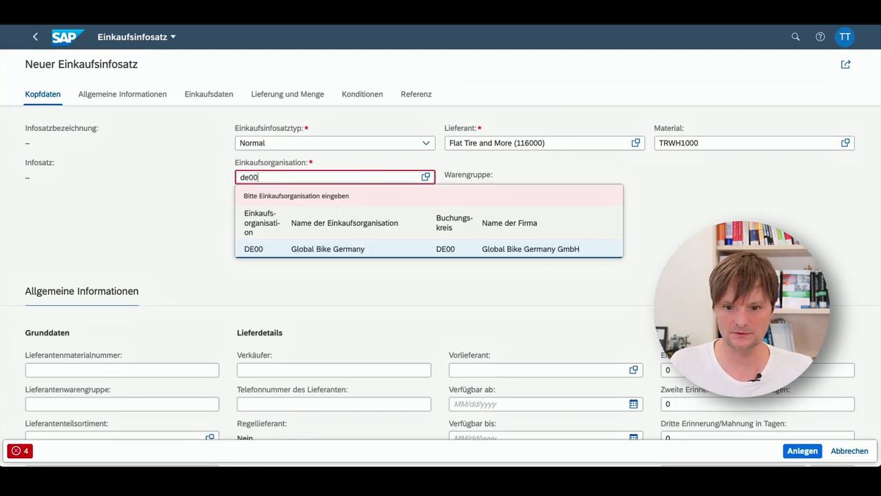
click(337, 242)
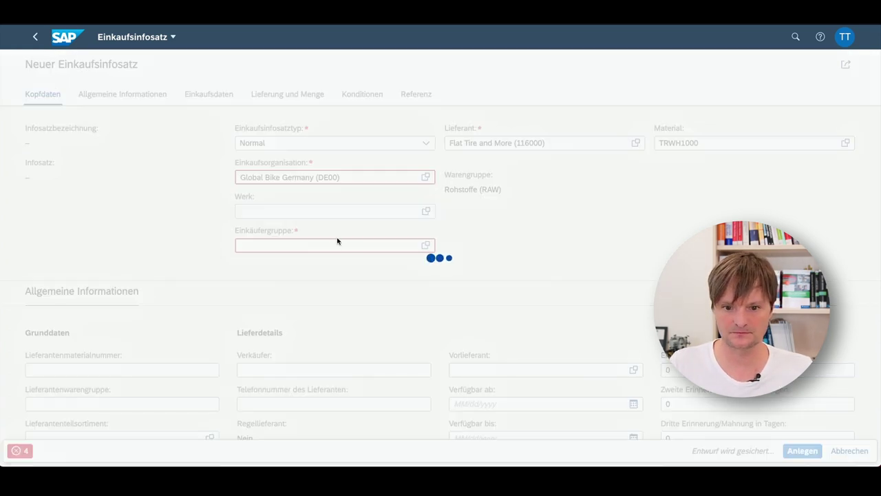
click(385, 246)
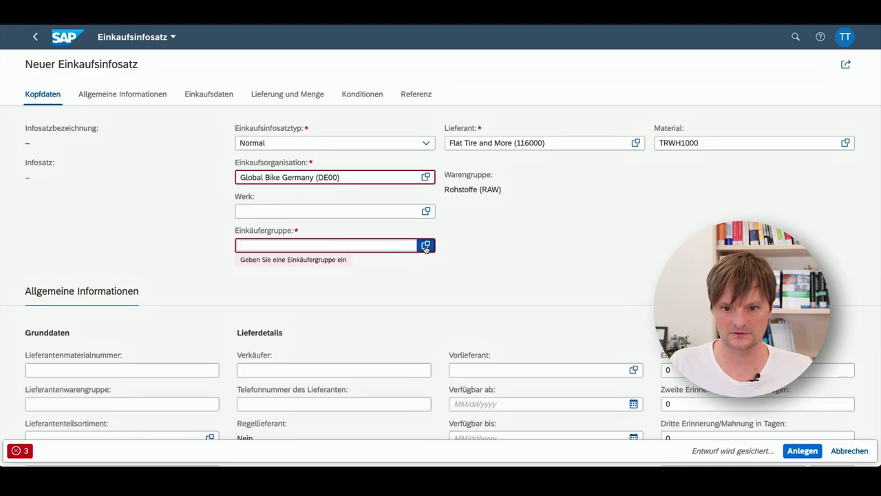
click(426, 245)
click(230, 227)
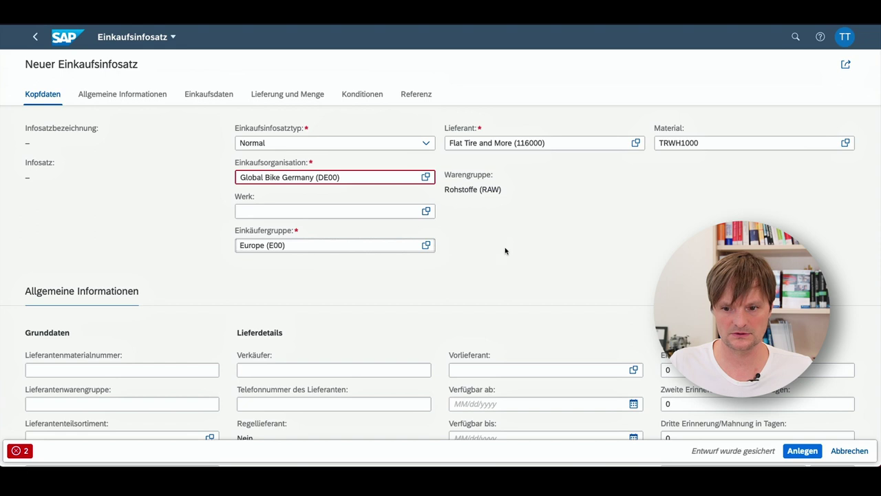
Set the Lieferzeit in Tagen to 1 and the Normalbestellmenge to 1.000 EA under Lieferung und Menge.
scroll(505, 250, down, 5)
scroll(505, 250, down, 5)
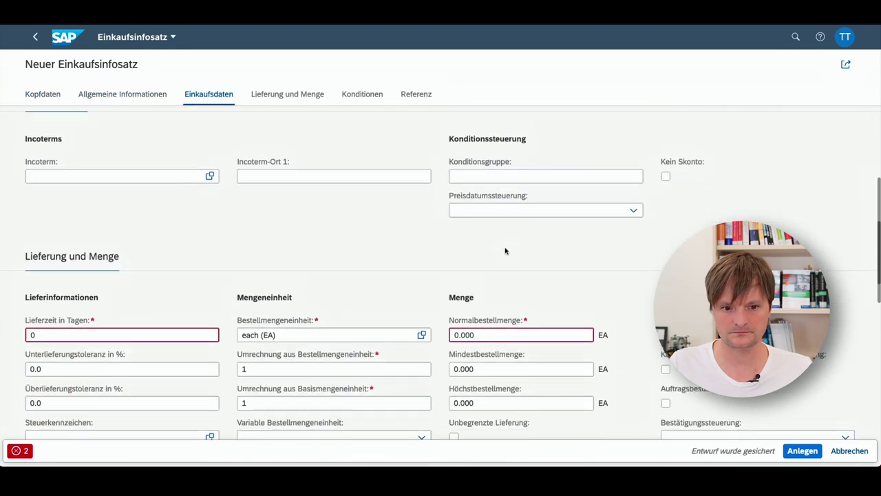
click(132, 220)
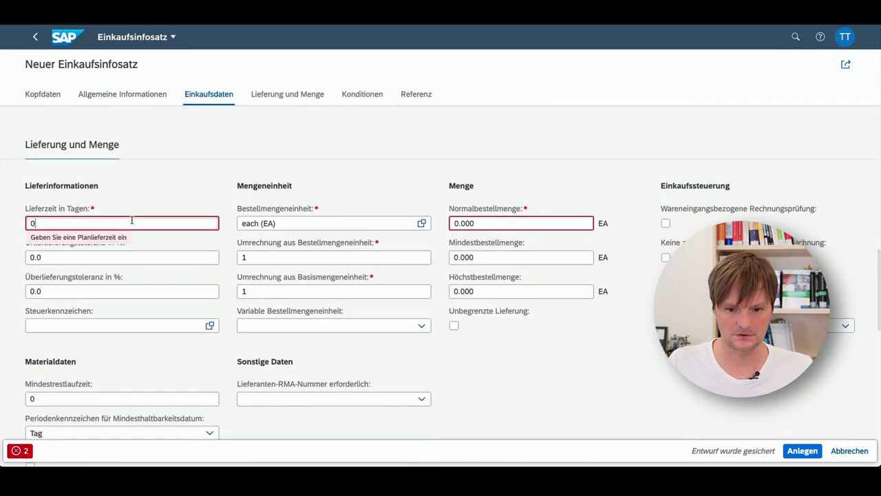
key(BackSpace)
text(1)
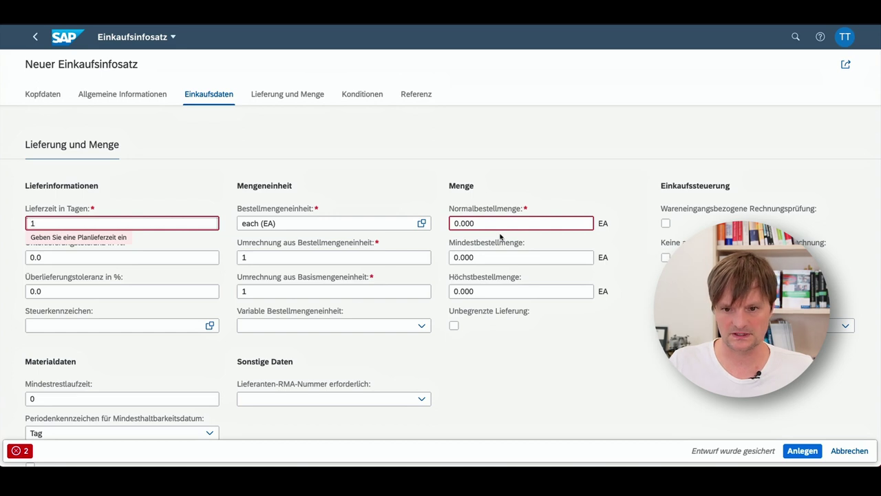
click(457, 223)
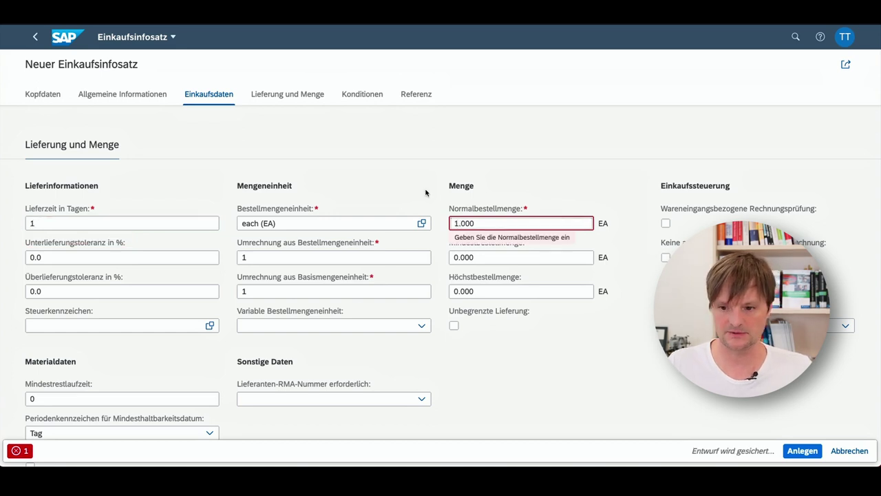
Add a Bruttopreis (PB00) condition with a Betrag of 25.00 EUR to the new Einkaufsinfosatz, apply it and save the record.
scroll(444, 198, down, 10)
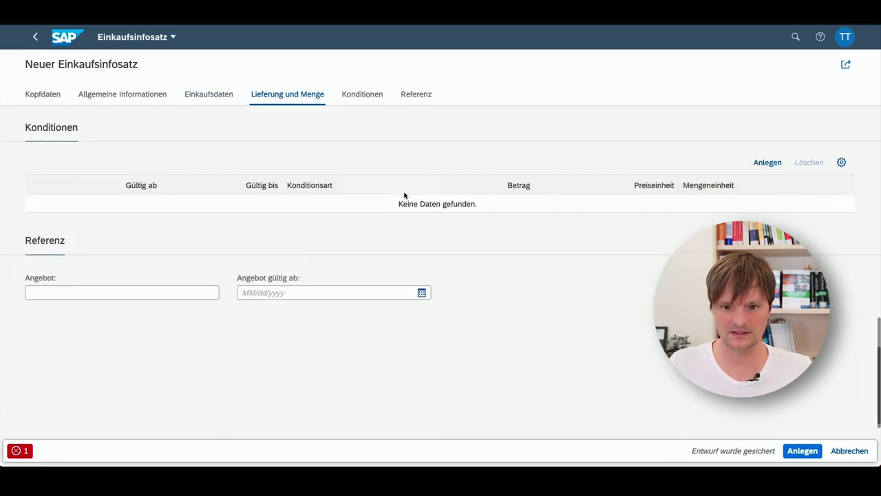
click(769, 165)
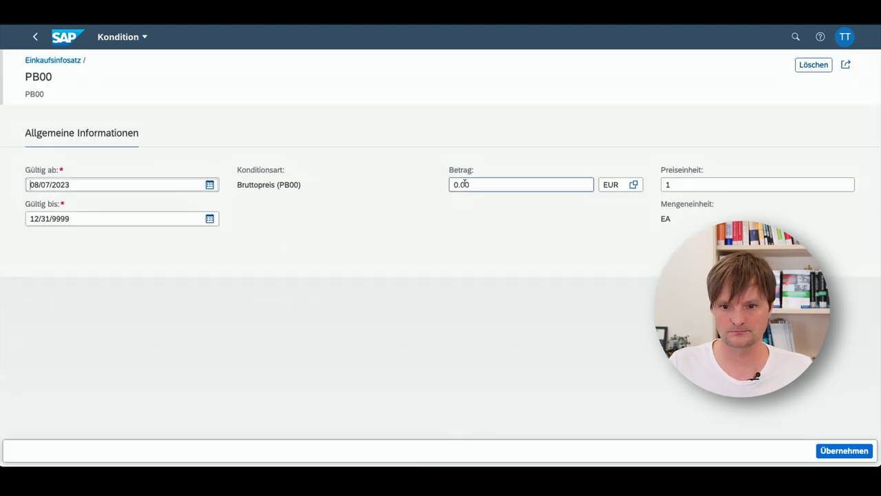
click(465, 184)
key(Delete)
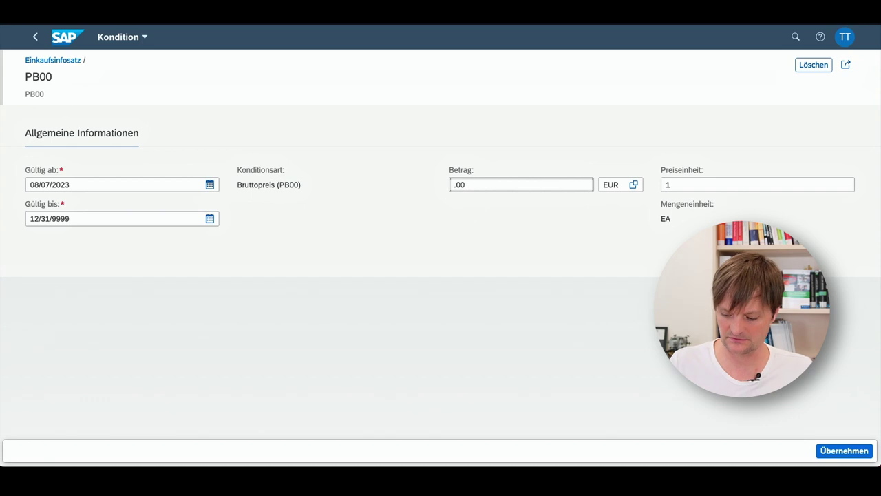
text(25)
click(844, 450)
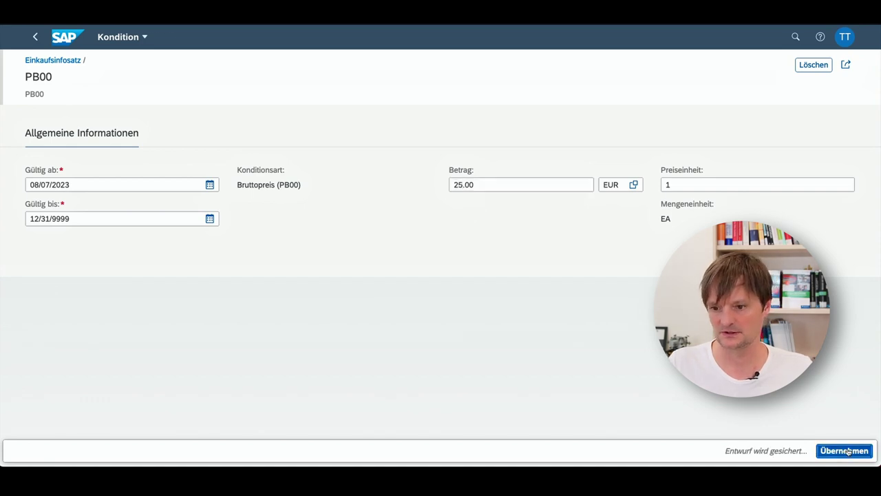
key(ctrl+s)
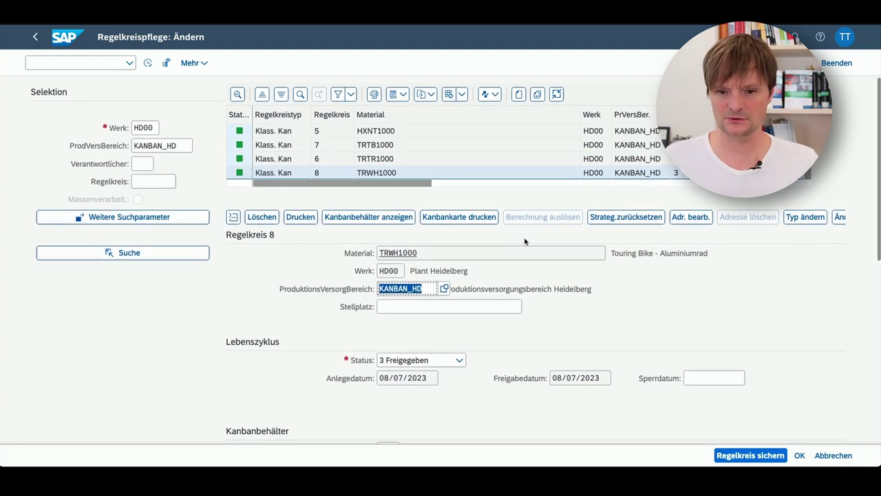
Set the Einkaufsorganisation to DE00 and the Lieferant to Flat Tire and More in the Fremdbeschaffung data of the TRWH1000 Regelkreis.
scroll(524, 241, down, 1)
scroll(524, 243, down, 4)
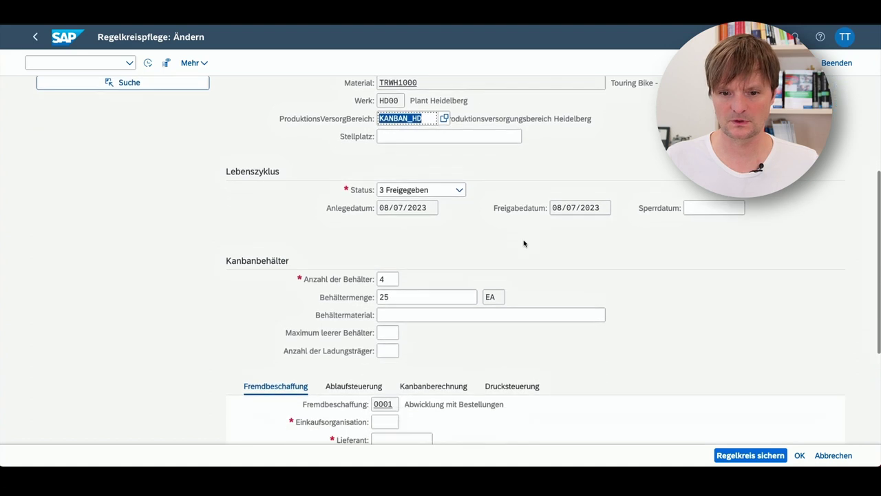
scroll(524, 243, down, 2)
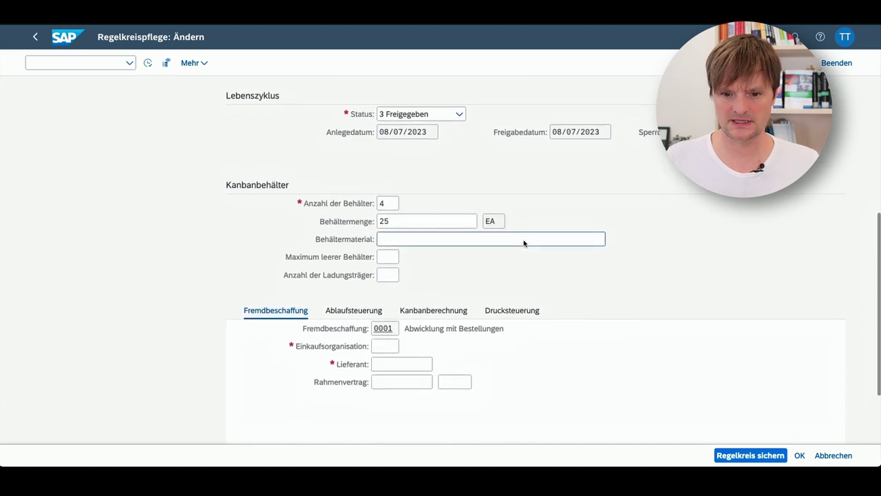
click(391, 320)
text(d)
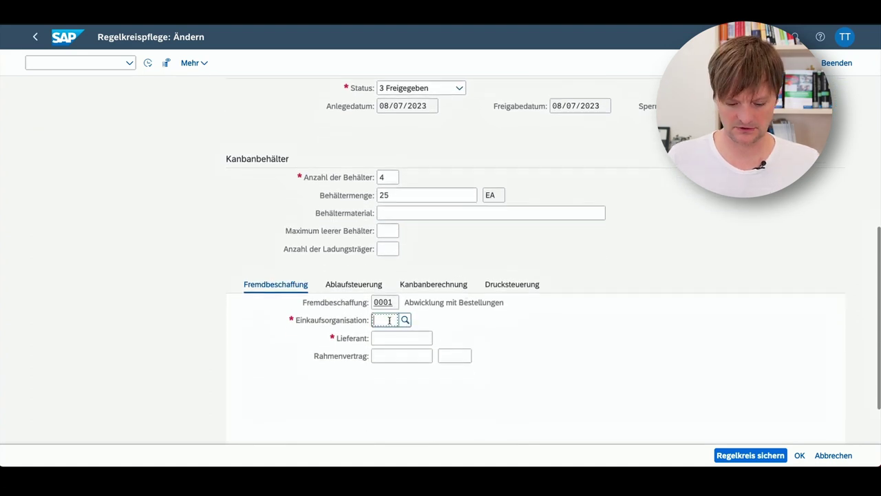
key(Tab)
text(116000)
key(Return)
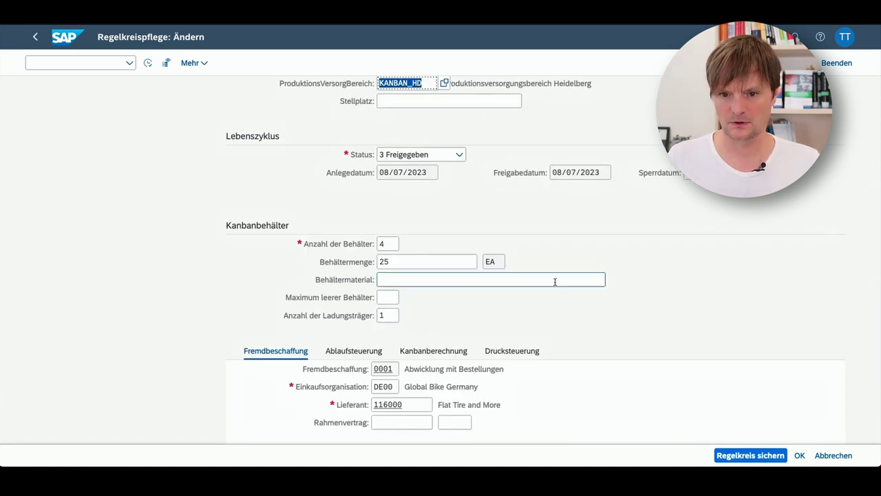
Review the Ablaufsteuerung, Kanbanberechnung, Drucksteuerung and Fremdbeschaffung settings of the TRWH1000 Regelkreis.
scroll(557, 285, up, 3)
scroll(556, 285, down, 6)
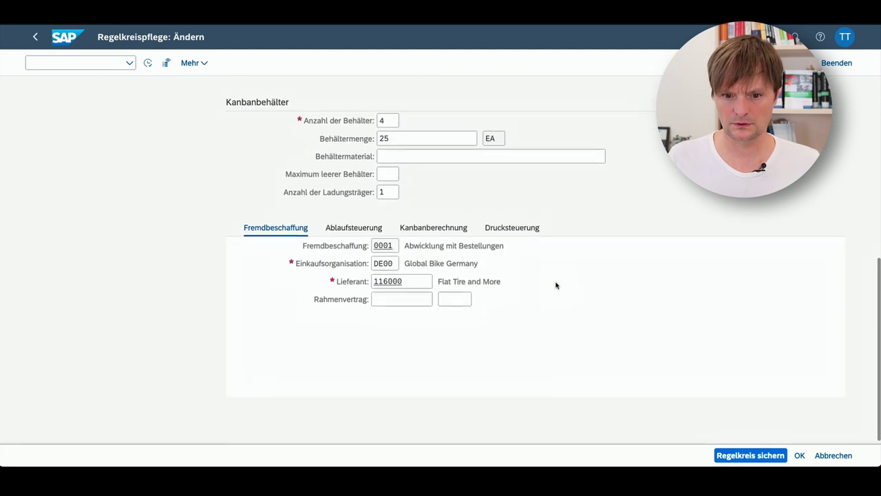
click(356, 221)
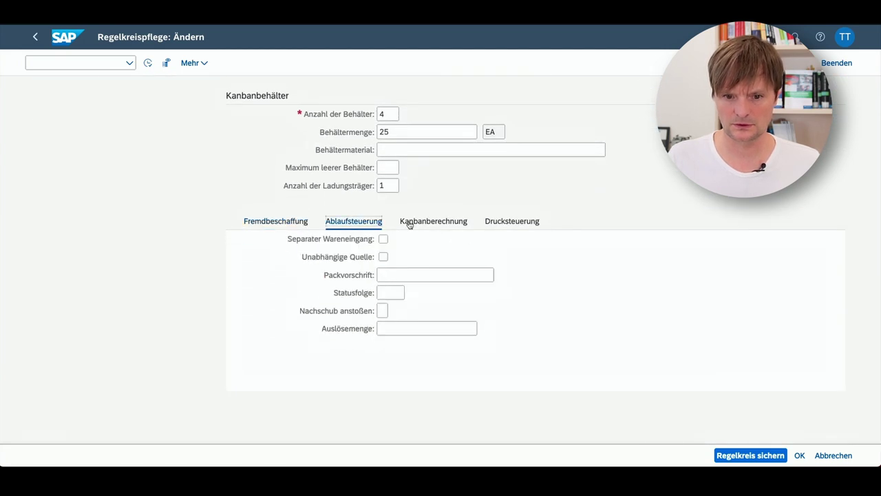
click(433, 221)
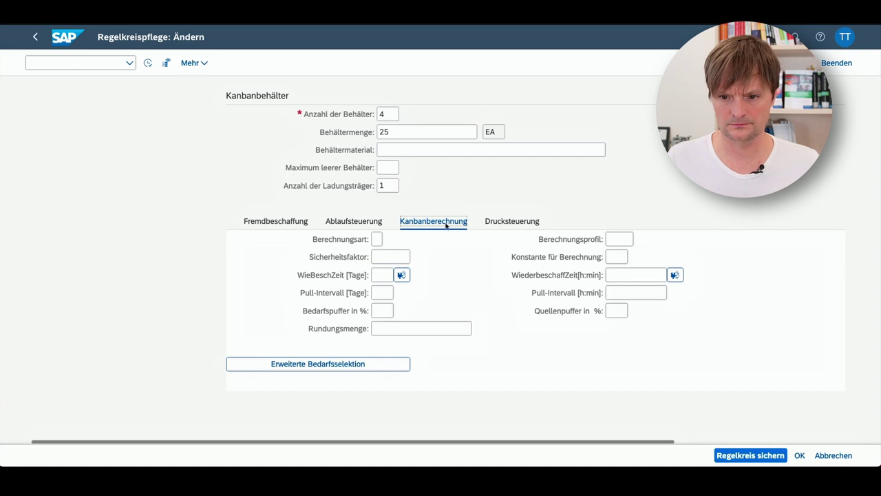
click(525, 224)
click(360, 225)
click(419, 227)
click(292, 226)
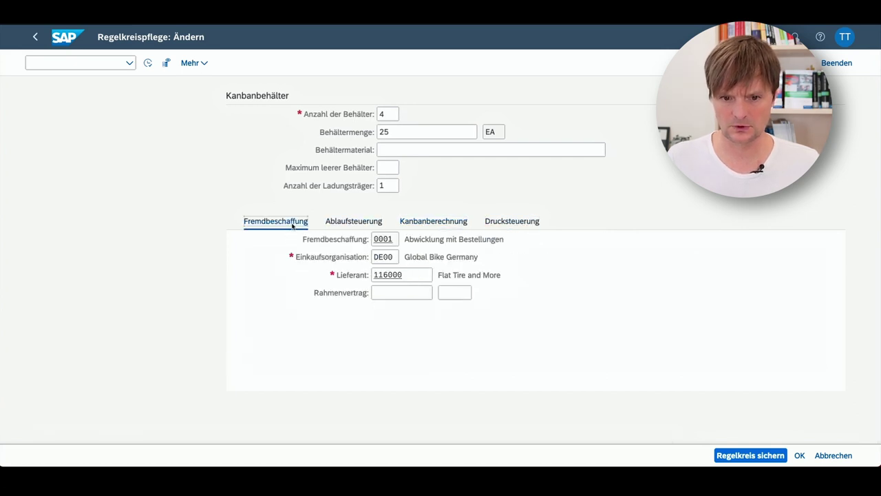
scroll(296, 228, up, 5)
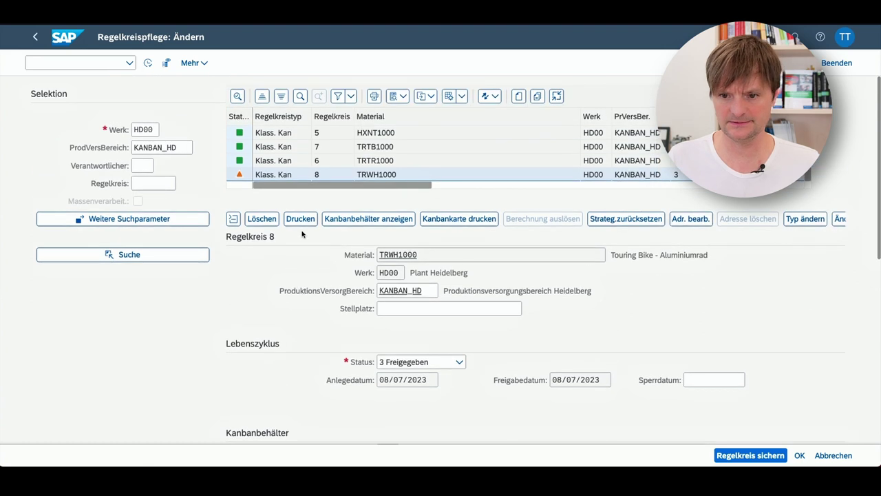
Save the TRWH1000 Regelkreis and open the Kanbantafel app from the Produktionsplanung und -durchführung apps on the start page.
scroll(302, 235, down, 4)
click(741, 454)
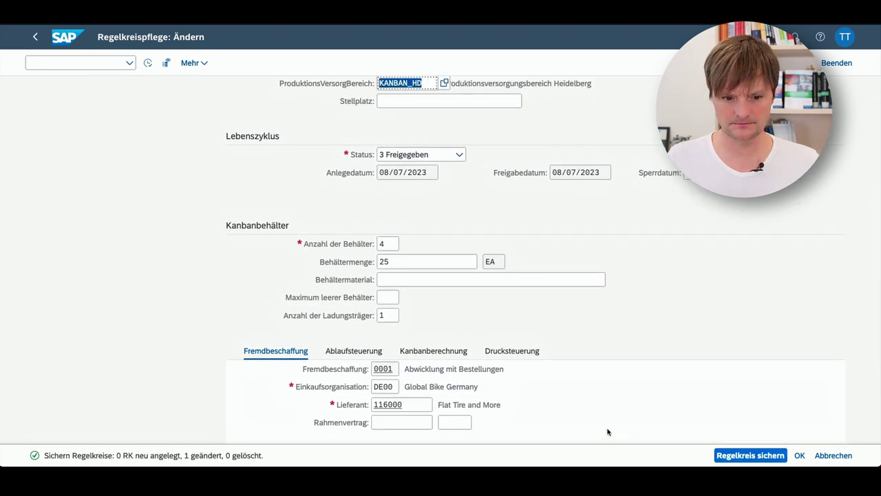
click(69, 40)
click(507, 264)
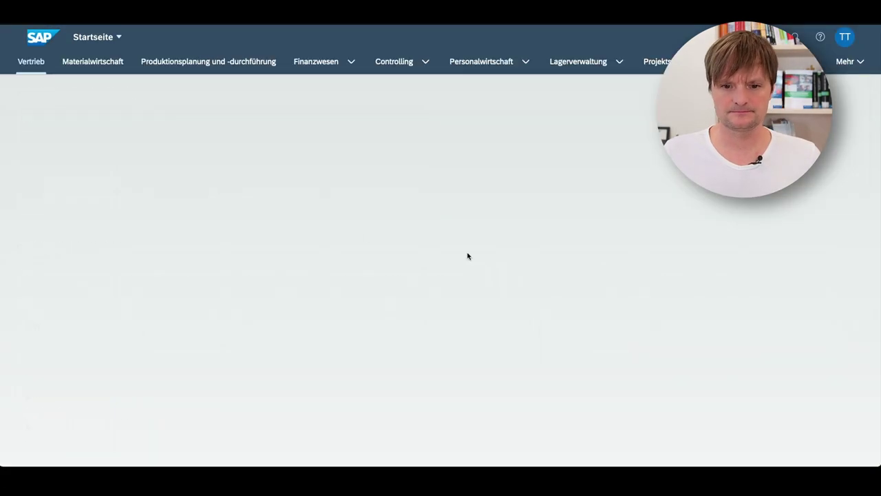
click(195, 72)
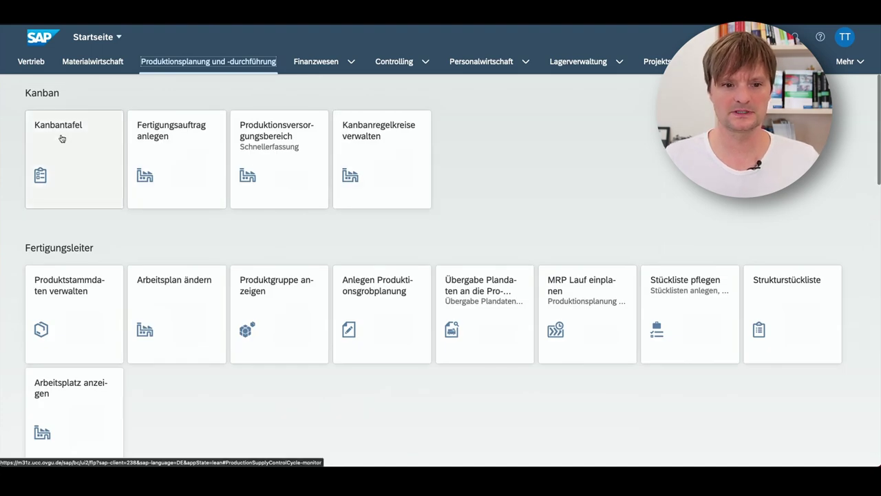
click(61, 138)
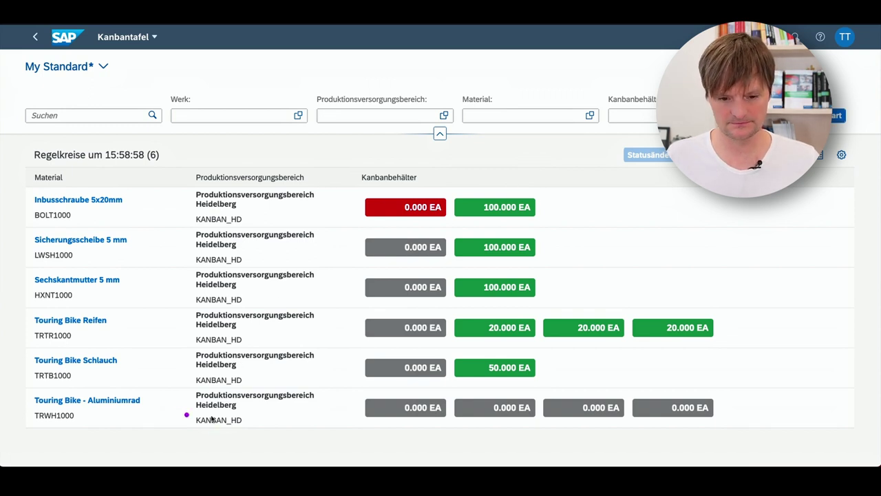
Set the fourth kanban container of TRWH1000 to LEER and open the Bestellung linked to it.
mouse_move(190, 392)
mouse_down()
mouse_move(593, 440)
mouse_move(751, 434)
mouse_up()
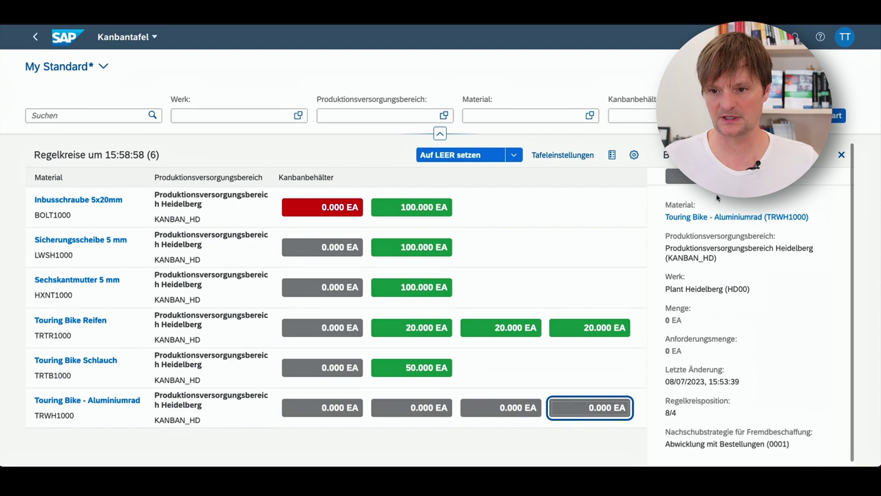
click(424, 154)
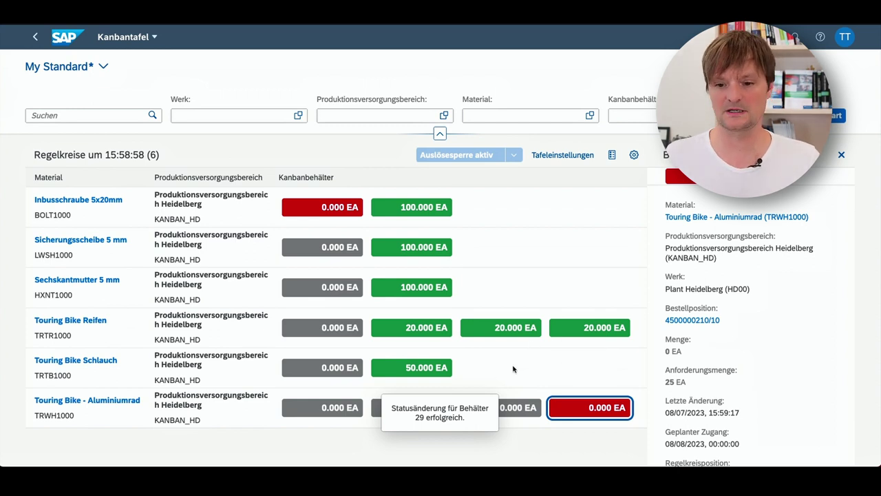
click(689, 321)
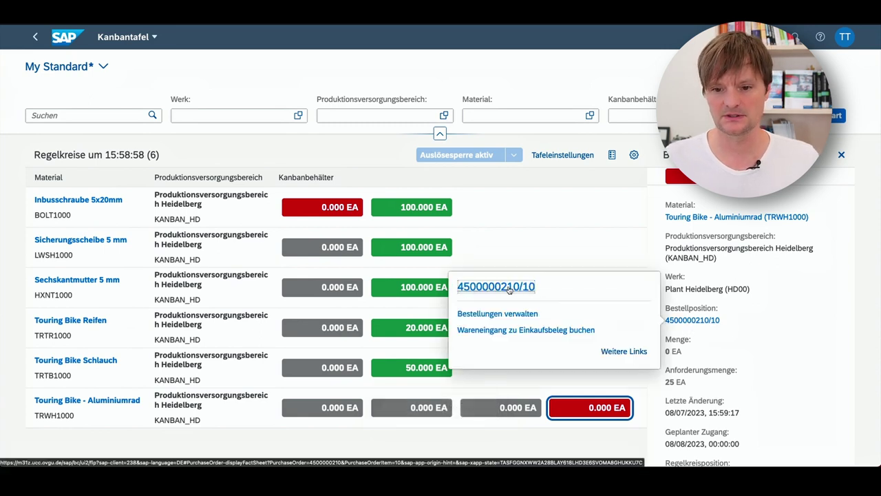
click(509, 289)
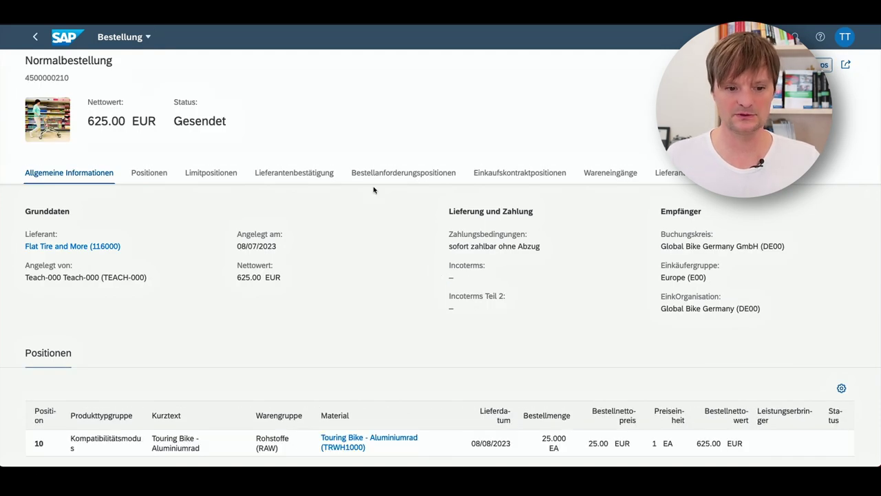
Examine the general information and Positionen of the Normalbestellung and copy its order number.
scroll(373, 190, down, 1)
scroll(373, 190, down, 1)
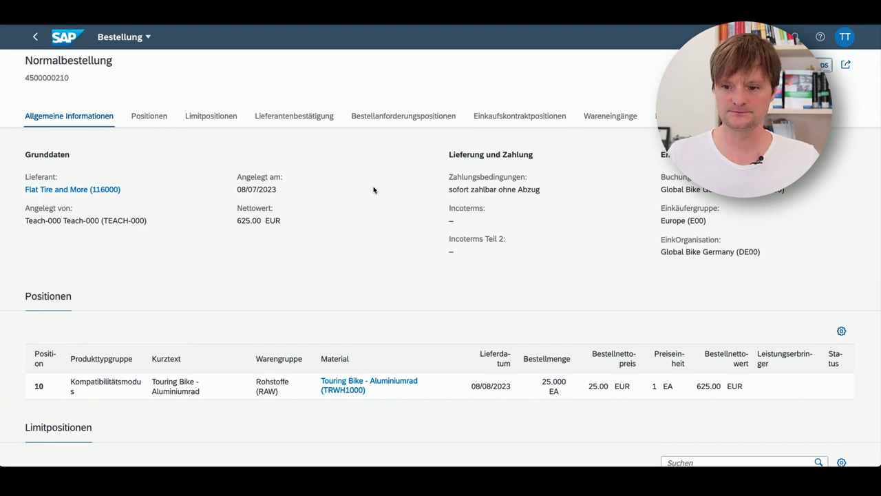
scroll(373, 190, up, 2)
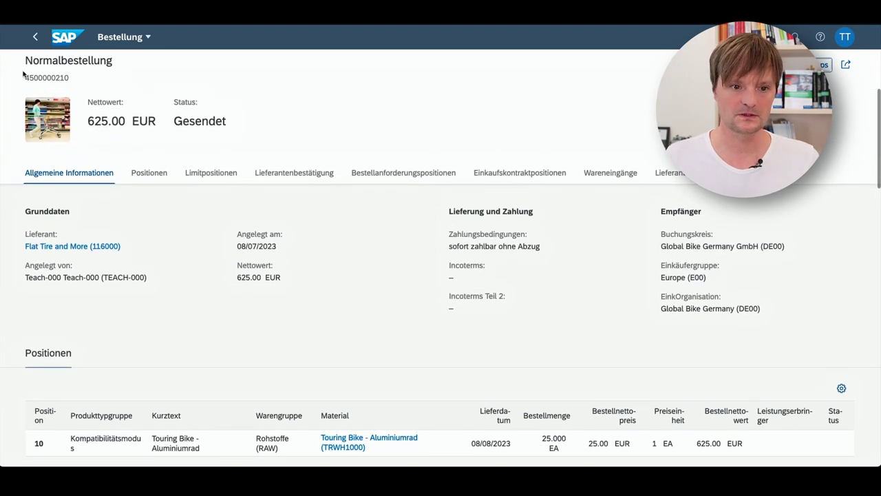
double_click(39, 76)
key(ctrl+c)
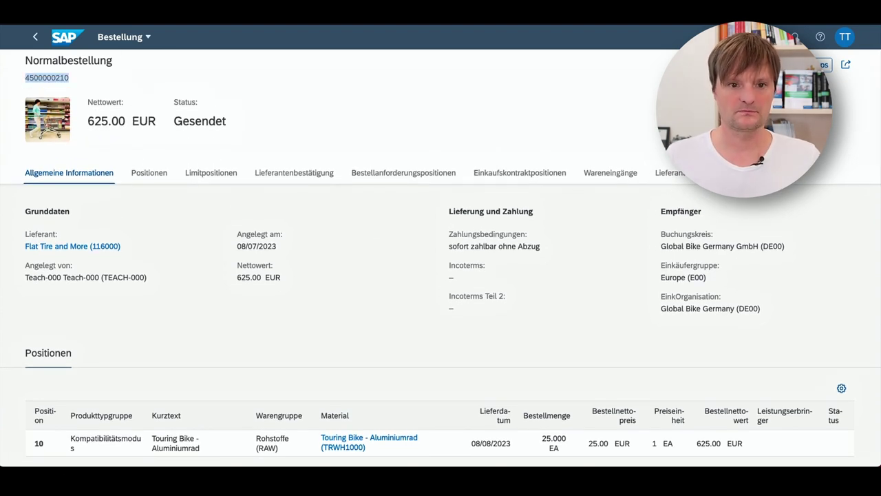
Open the Bestand - Einzelmaterial app under Materialwirtschaft and display the stock of TRWH1000 by Werk and Lagerort.
click(67, 36)
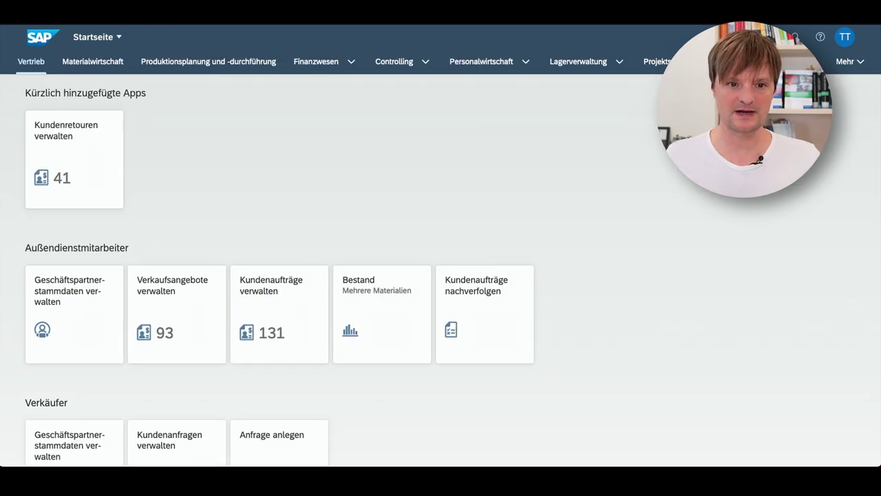
click(96, 63)
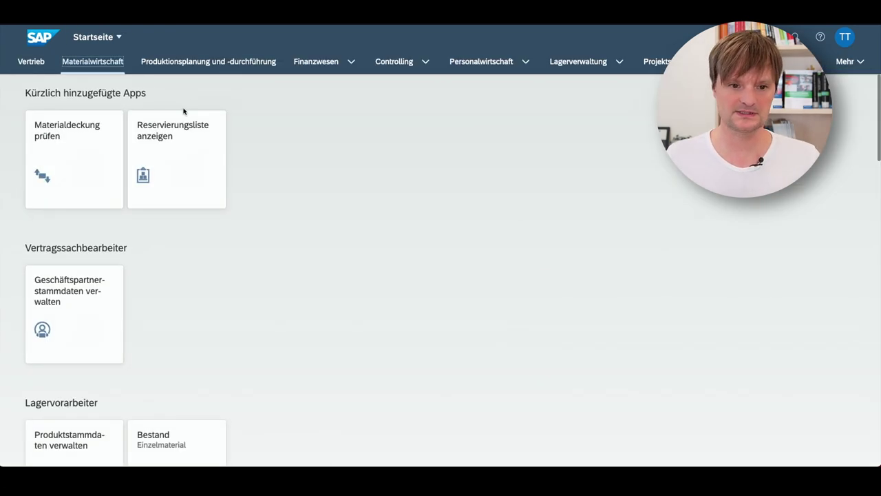
scroll(191, 170, down, 1)
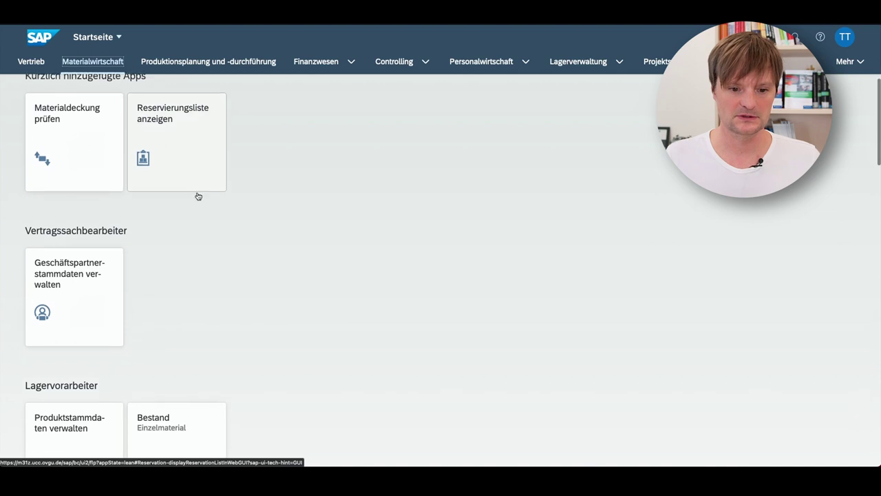
click(197, 419)
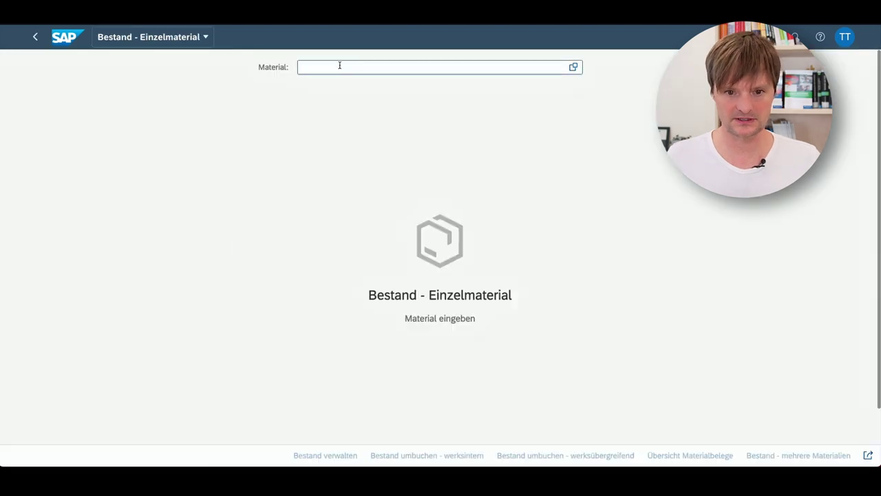
text(TR)
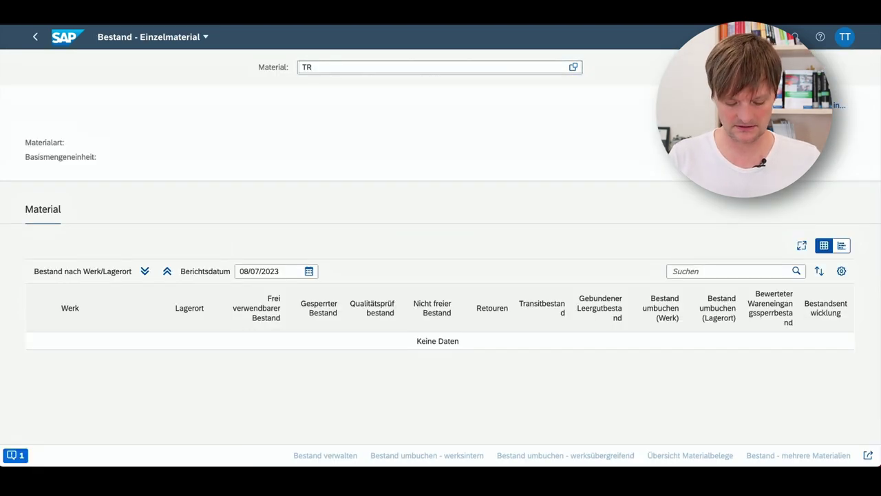
text(W1000)
key(Return)
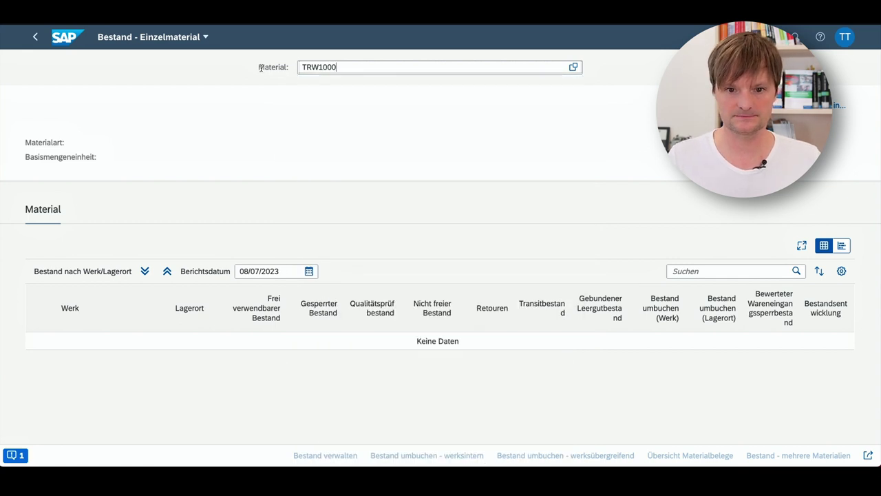
click(317, 67)
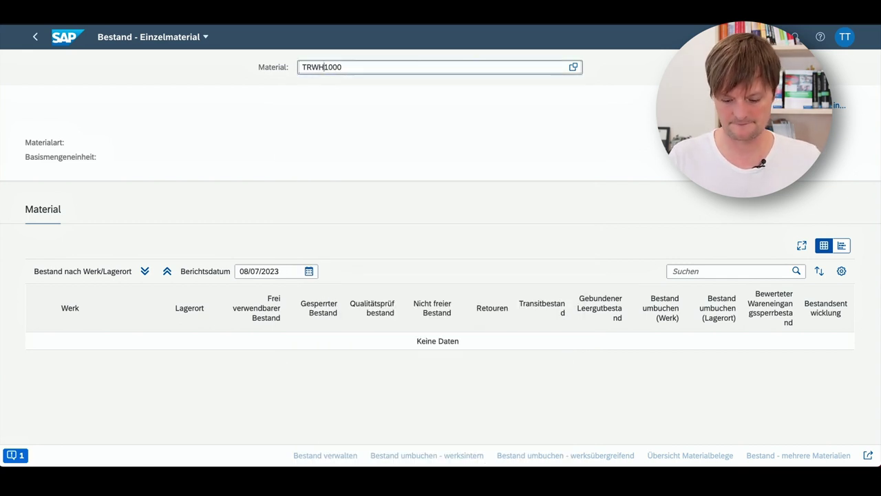
text(H)
key(Return)
scroll(579, 219, down, 3)
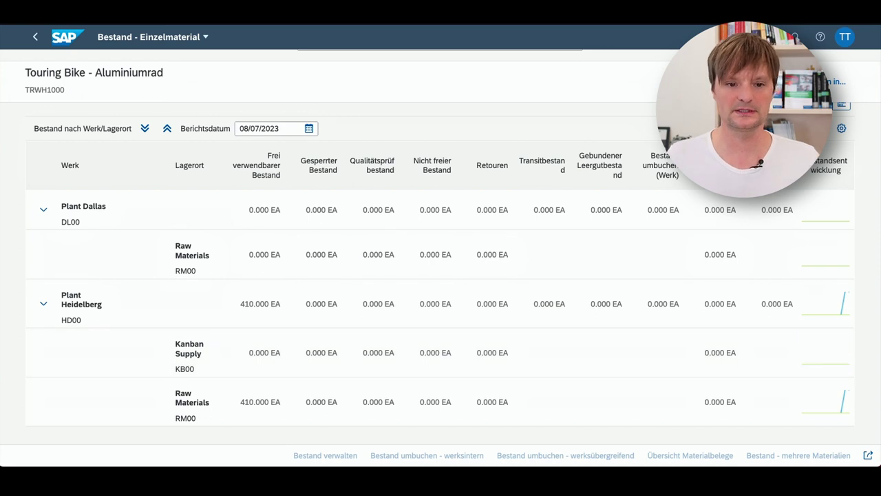
Open the app for posting a Wareneingang zu Einkaufsbeleg under Materialwirtschaft and load the copied Bestellung.
click(35, 37)
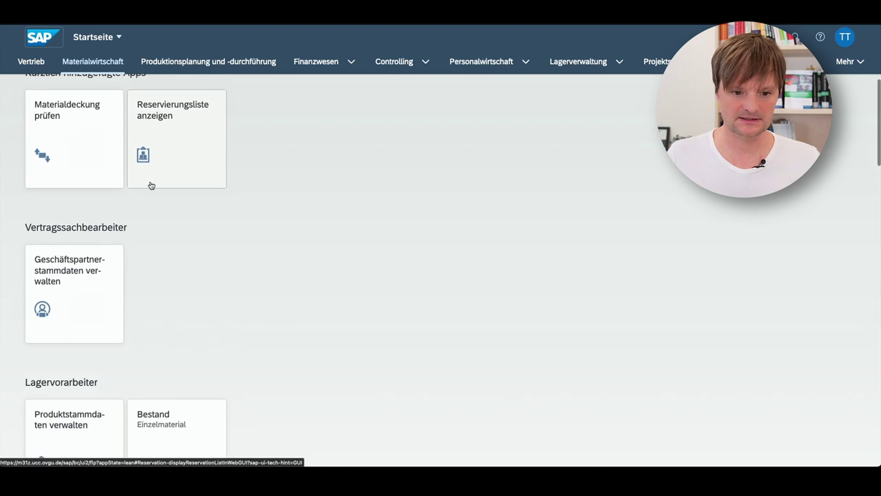
scroll(152, 184, down, 5)
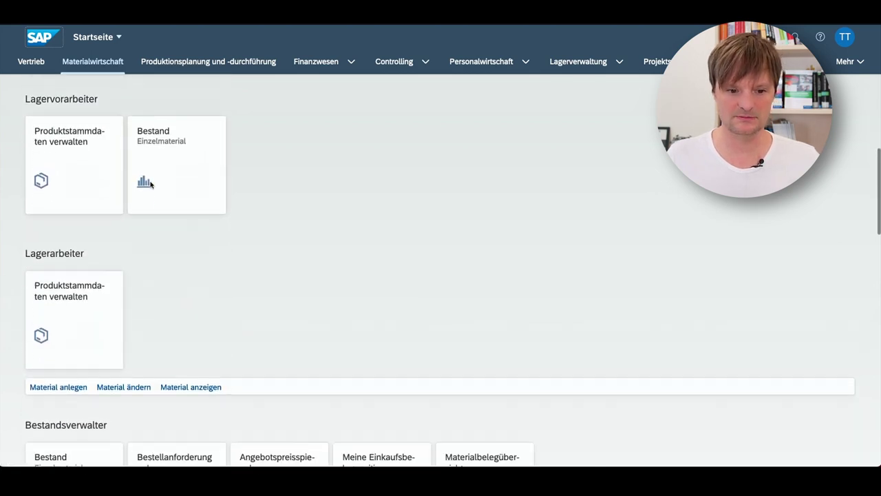
scroll(150, 184, down, 4)
scroll(169, 207, up, 8)
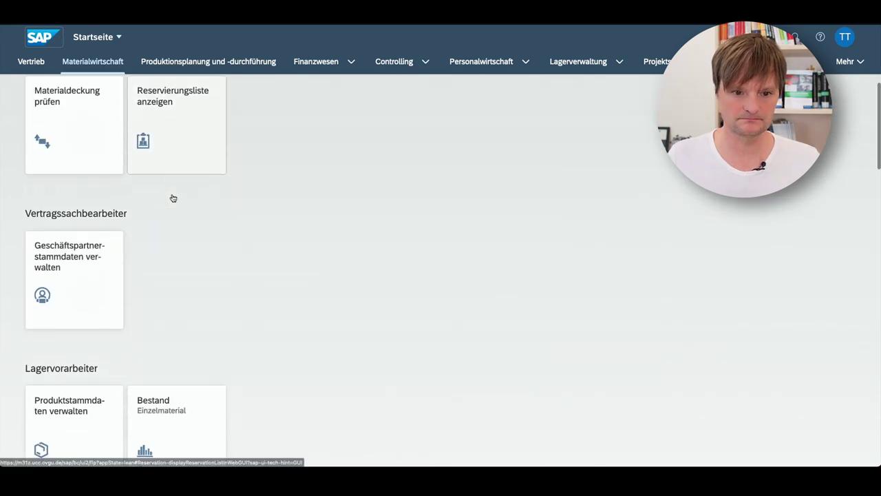
scroll(172, 199, down, 6)
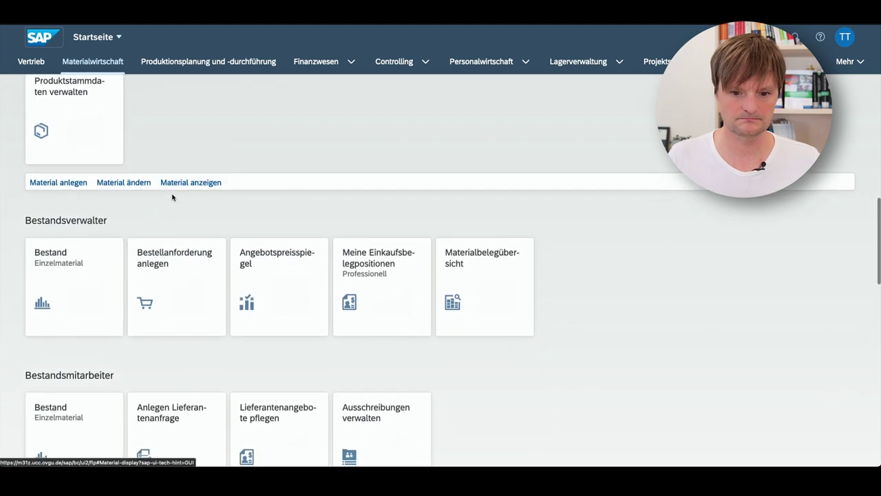
scroll(173, 198, down, 5)
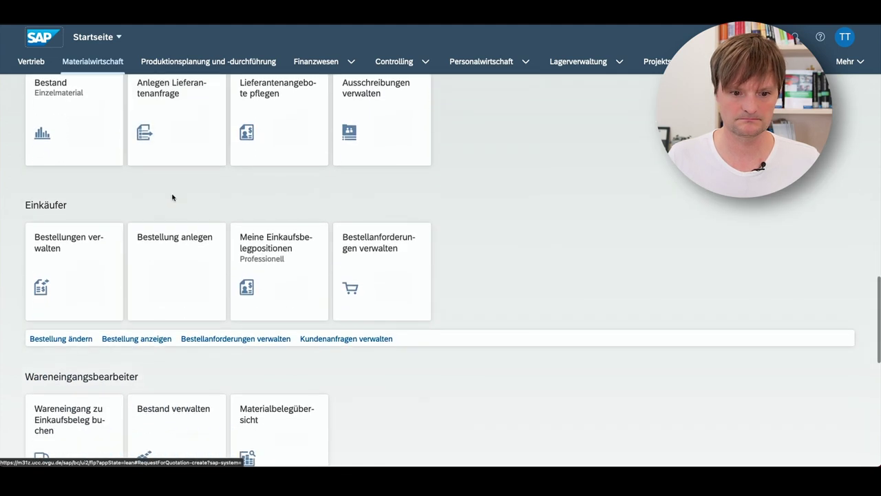
scroll(173, 197, down, 3)
click(101, 352)
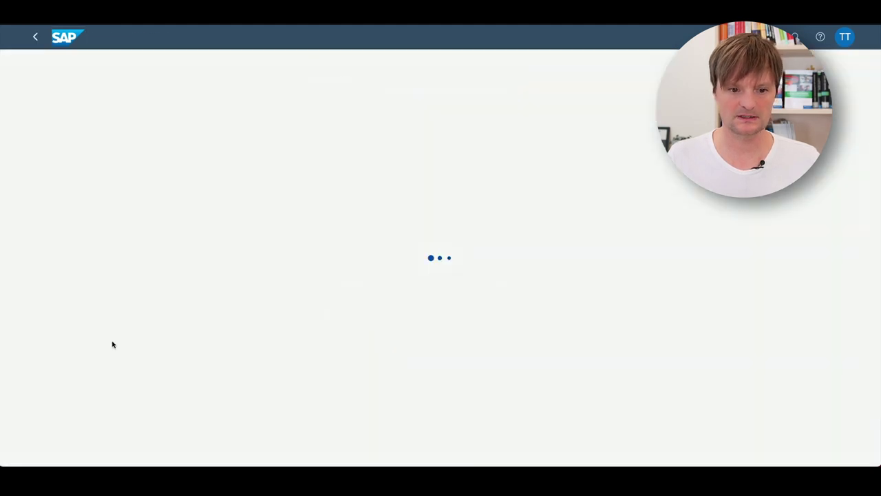
key(ctrl+v)
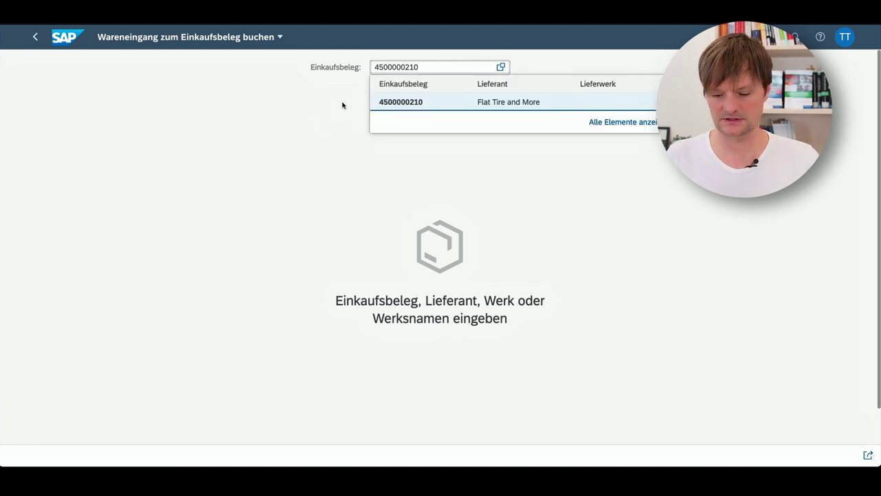
key(Return)
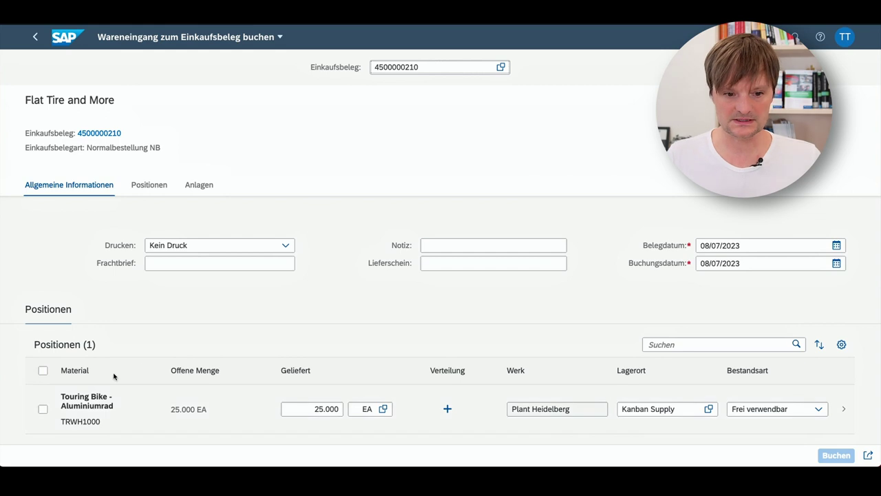
Post the goods receipt for the TRWH1000 position of 25 EA into Lagerort Kanban Supply and close the confirmation.
click(43, 408)
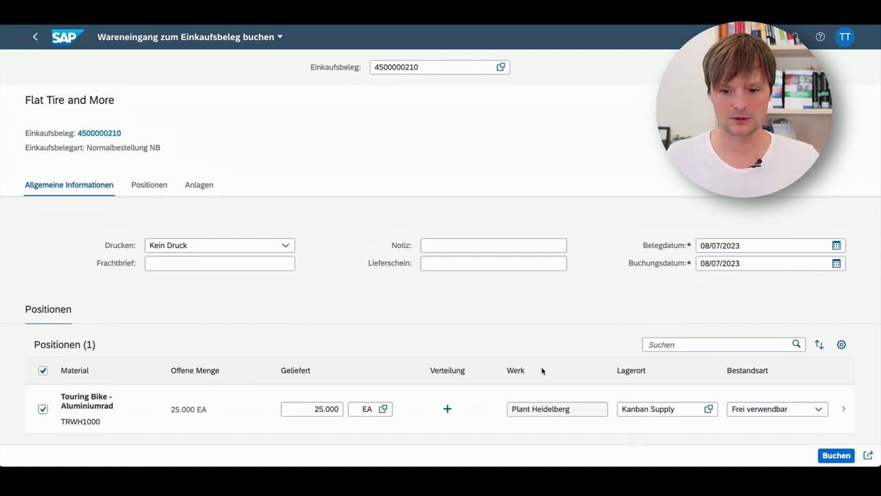
click(835, 455)
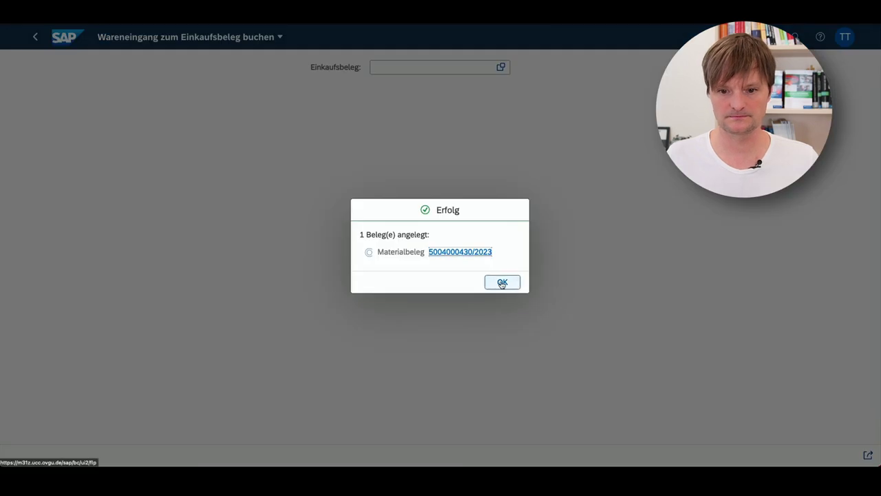
click(502, 283)
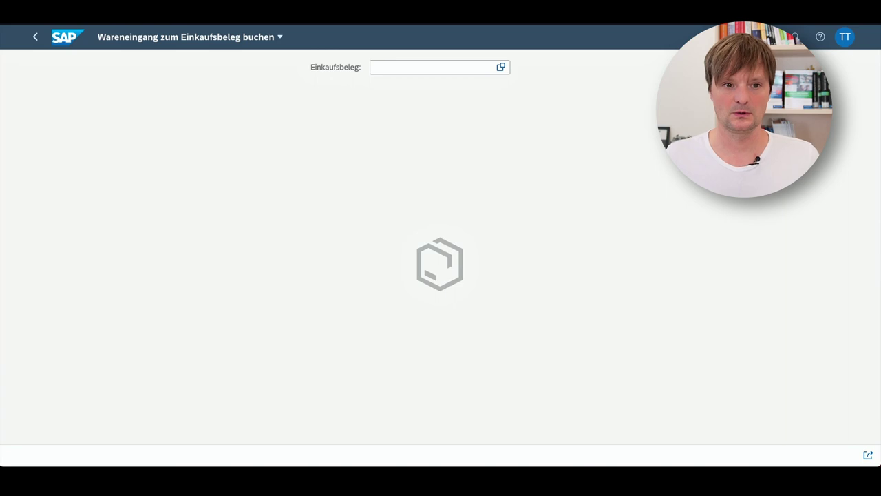
Return to the Kanbantafel, check the TRWH1000 containers and examine the Belegfluss of the fourth container's last Materialbeleg.
click(35, 37)
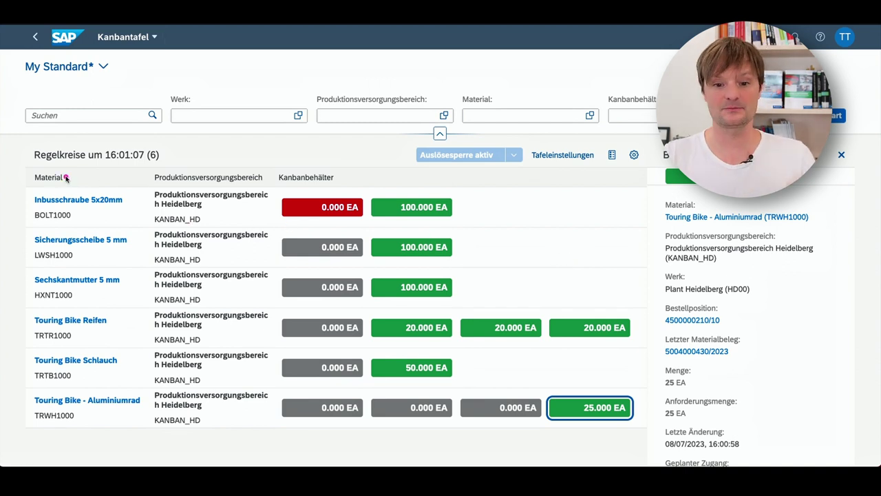
mouse_move(24, 166)
mouse_down()
mouse_move(289, 335)
mouse_move(644, 389)
mouse_up()
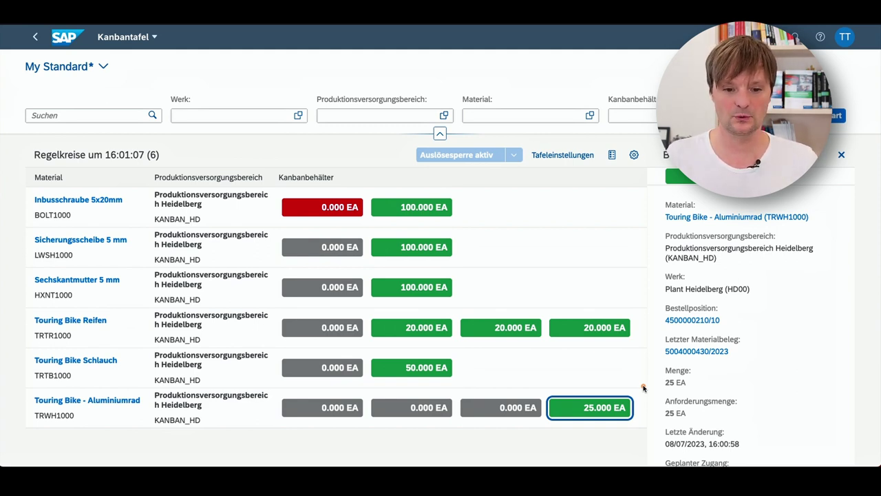
mouse_move(29, 390)
mouse_down()
mouse_move(165, 409)
mouse_move(645, 432)
mouse_up()
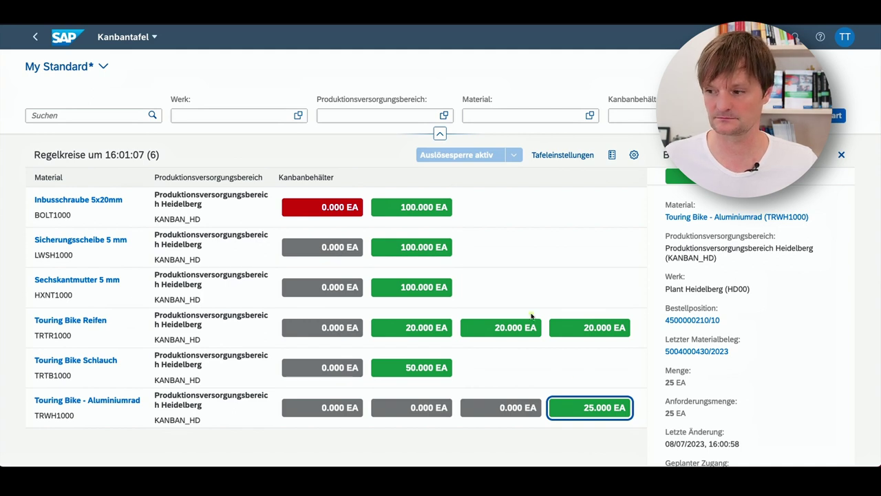
click(687, 351)
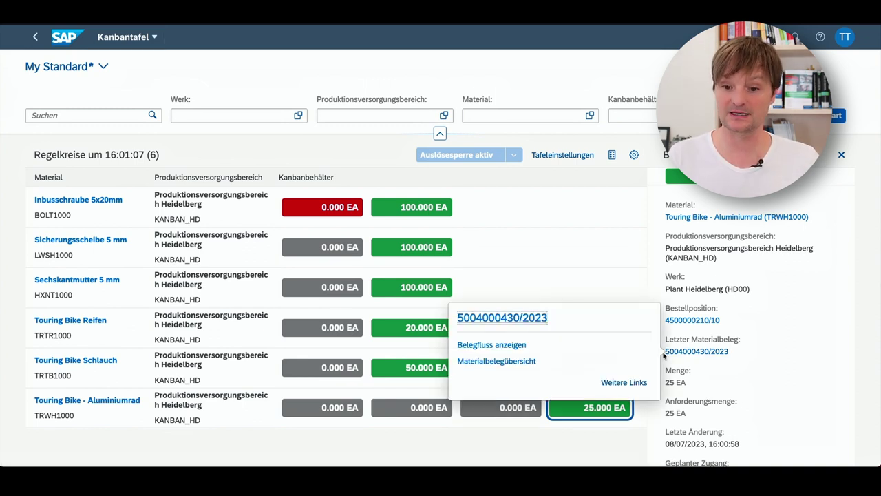
click(496, 346)
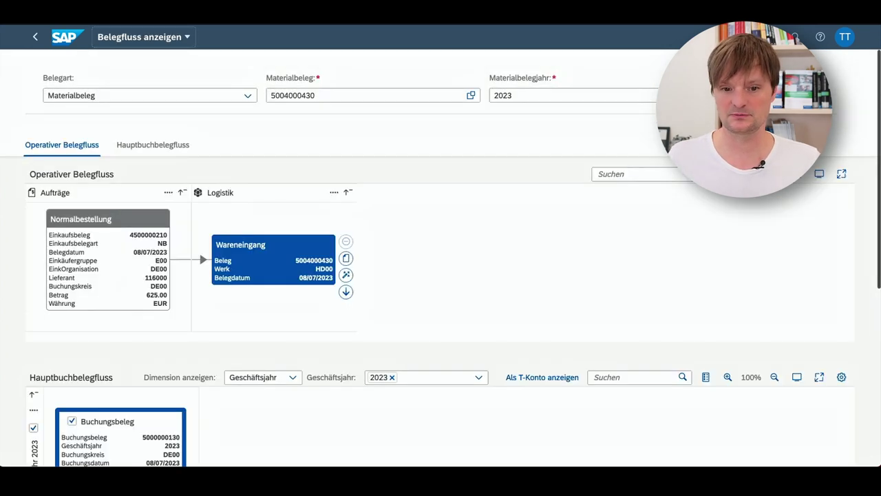
scroll(406, 220, down, 3)
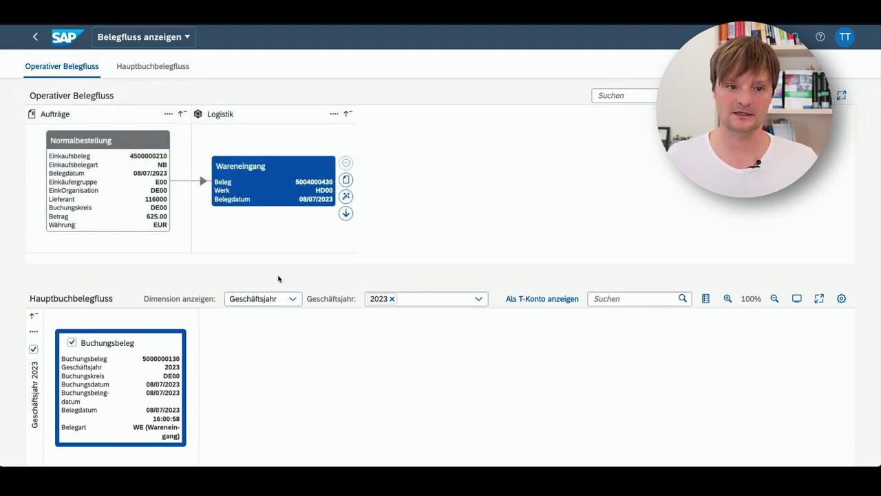
Back on the Kanbantafel, set the third and second containers of TRWH1000 and the first container of LWSH1000 to LEER.
click(32, 38)
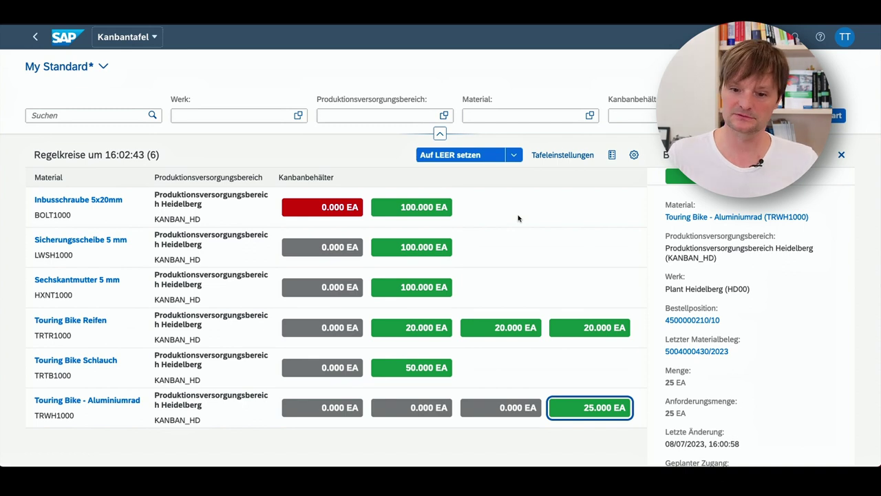
click(499, 411)
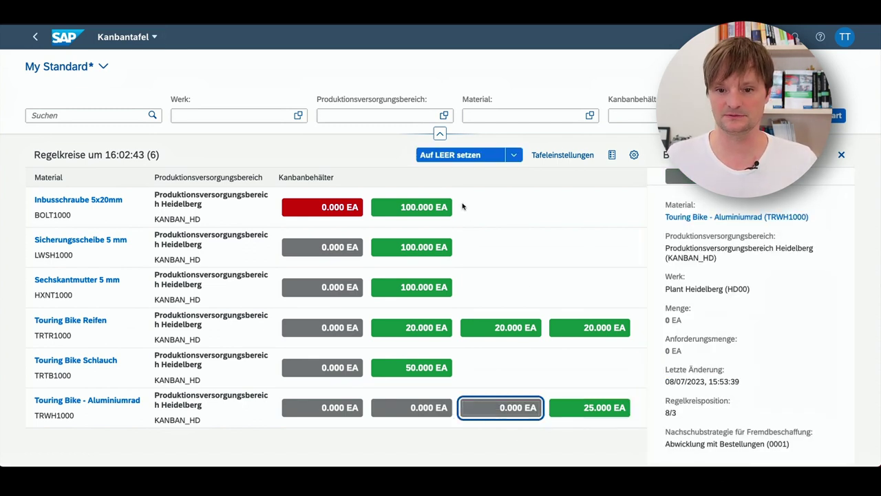
click(451, 155)
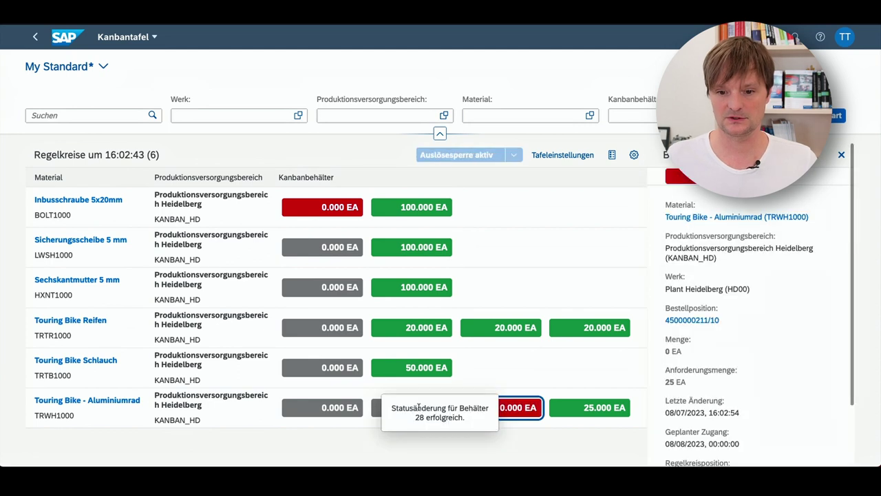
click(375, 403)
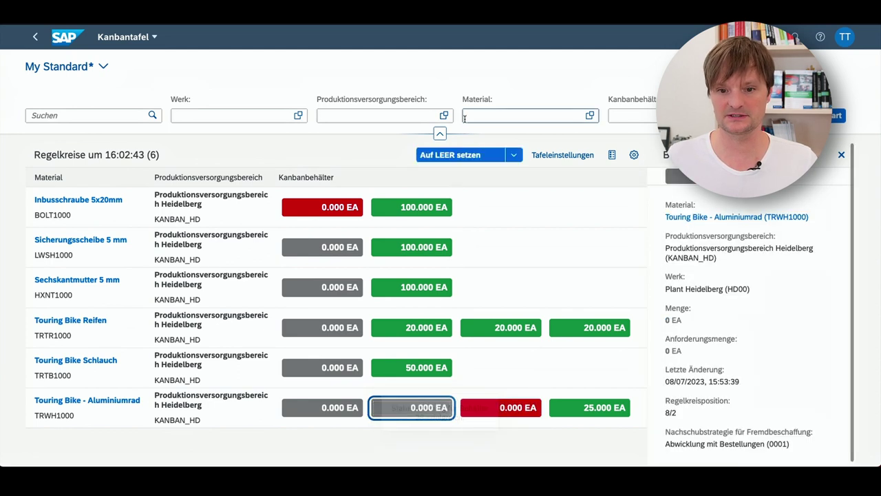
click(454, 155)
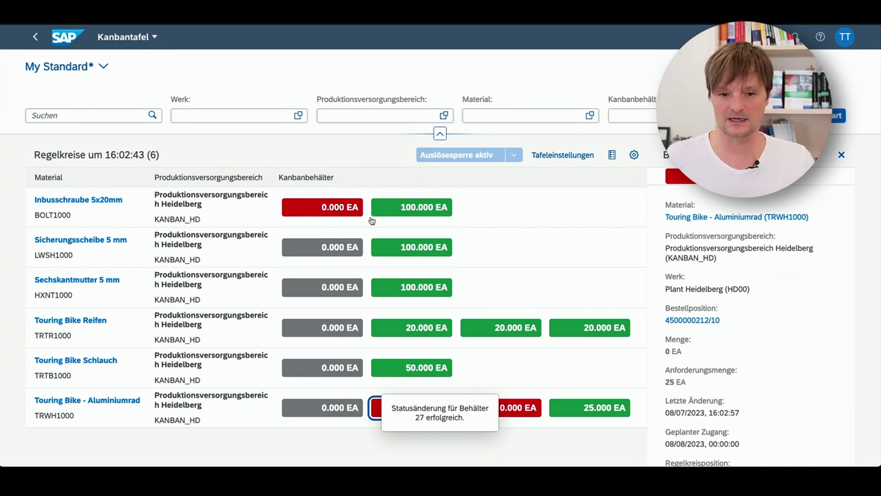
click(346, 246)
click(451, 155)
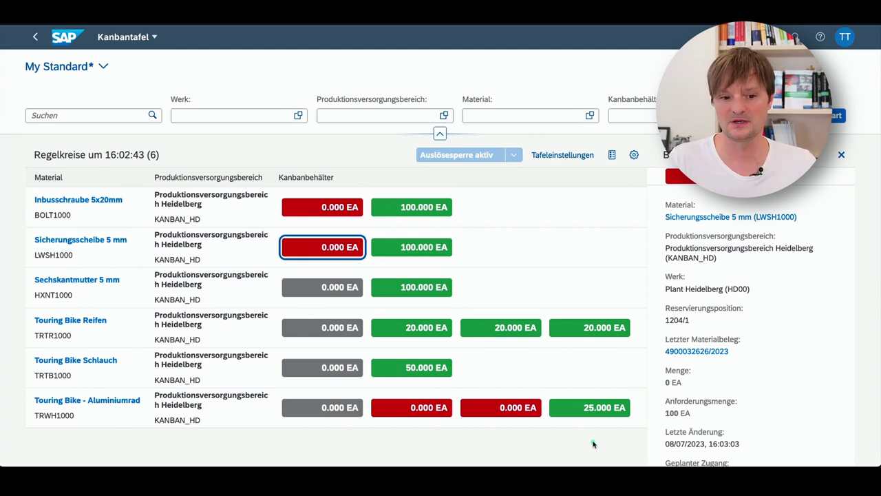
mouse_move(20, 386)
mouse_down()
mouse_move(342, 426)
mouse_move(644, 429)
mouse_up()
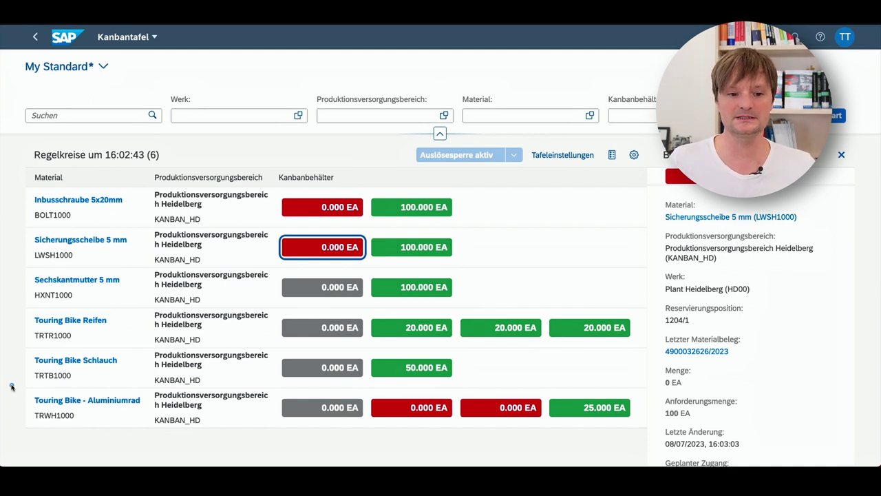
drag(17, 384, 645, 429)
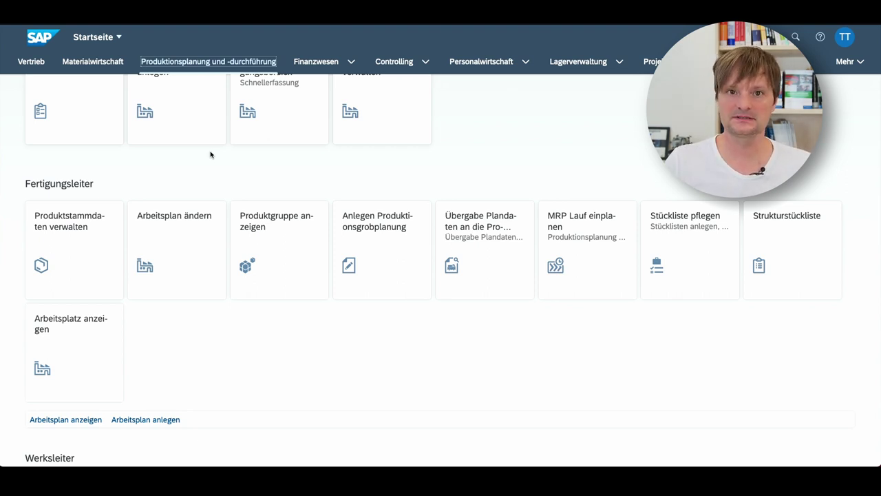
Open the Arbeitsplan of TRWA1000 in plant HD00 with Plangruppe 15 for changing and display its component Allokation.
scroll(211, 156, down, 1)
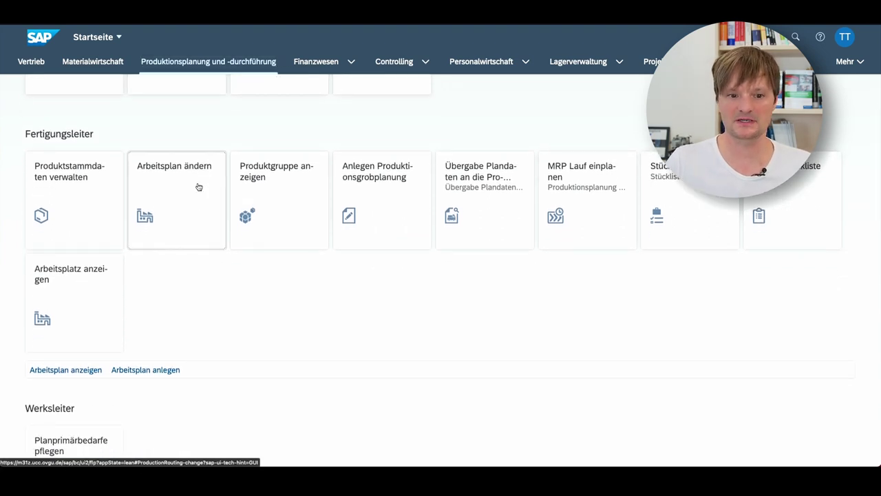
click(198, 186)
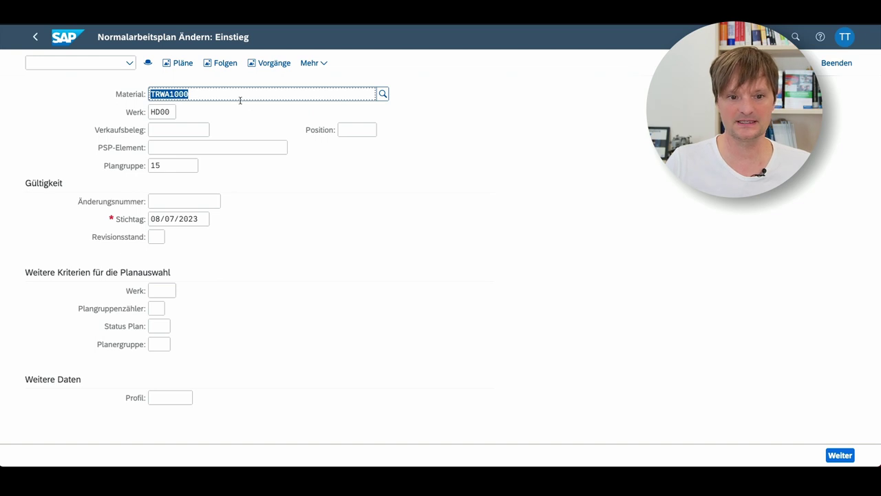
key(Return)
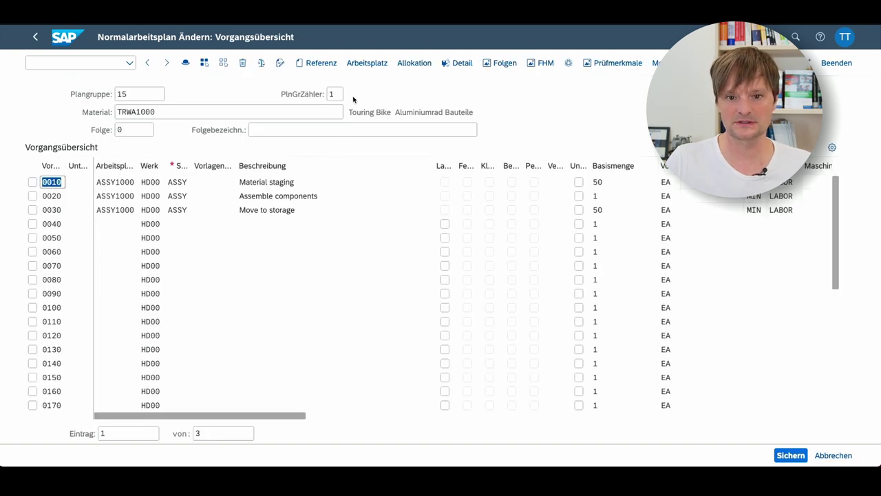
click(413, 63)
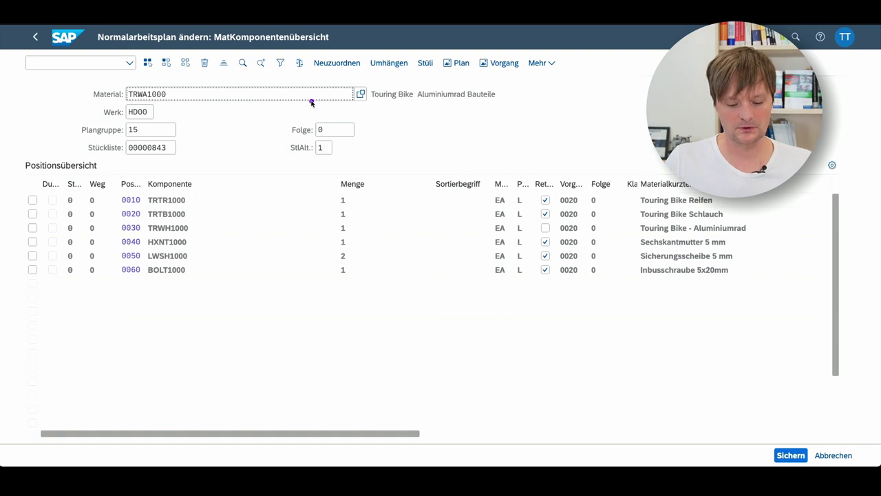
Activate retrograde withdrawal for component TRWH1000 at position 0030 and save the Arbeitsplan.
mouse_move(491, 159)
mouse_down()
mouse_move(552, 207)
mouse_move(581, 297)
mouse_up()
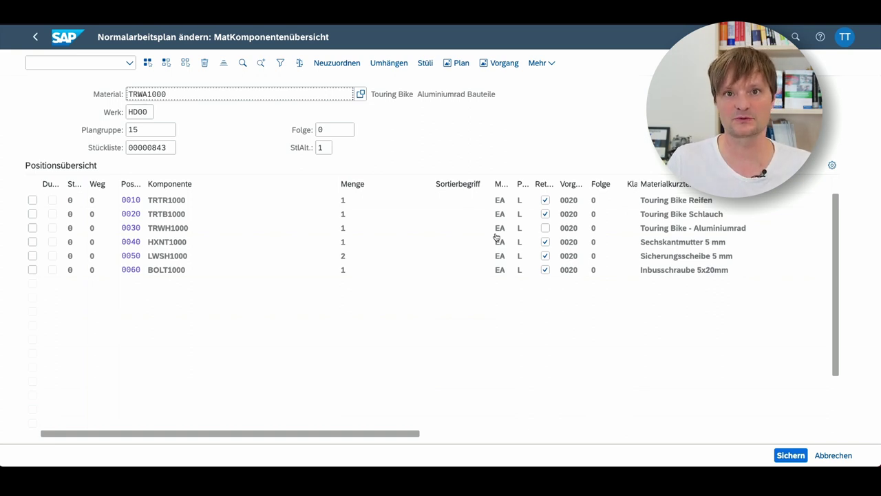
click(547, 230)
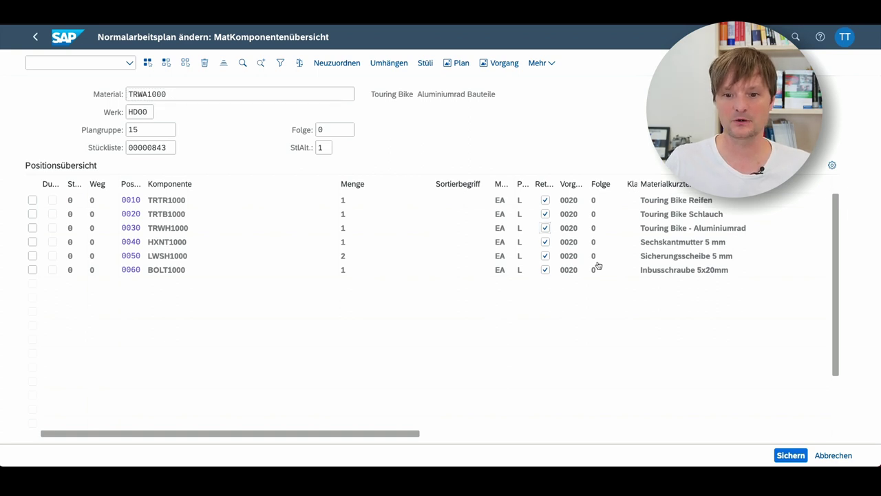
click(789, 455)
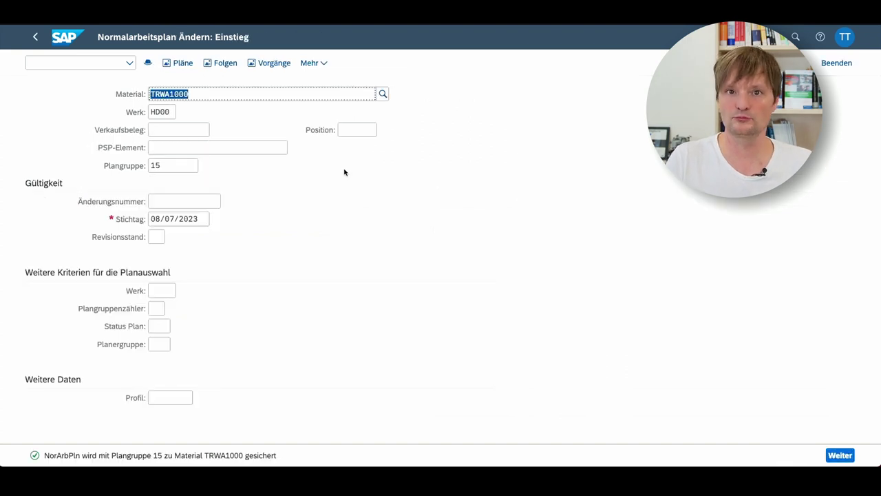
Start a new Fertigungsauftrag for material TRWA1000 in Produktionswerk HD00 with Auftragsart PP01.
click(63, 43)
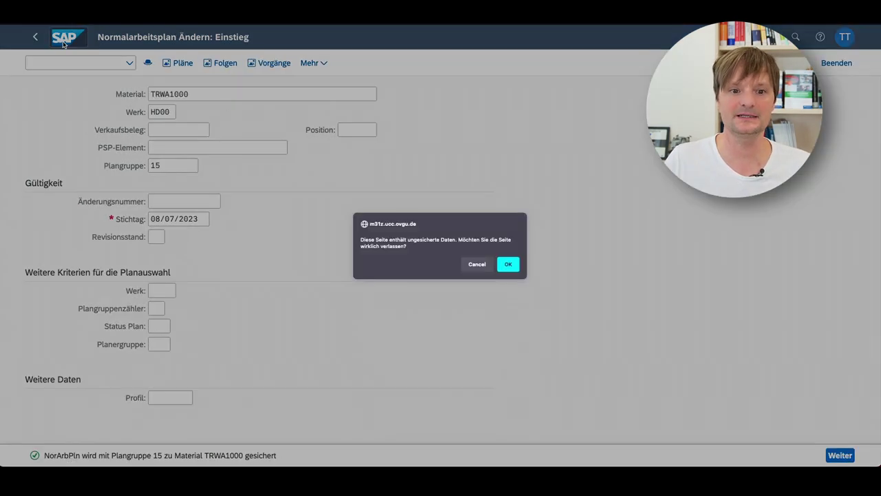
click(508, 265)
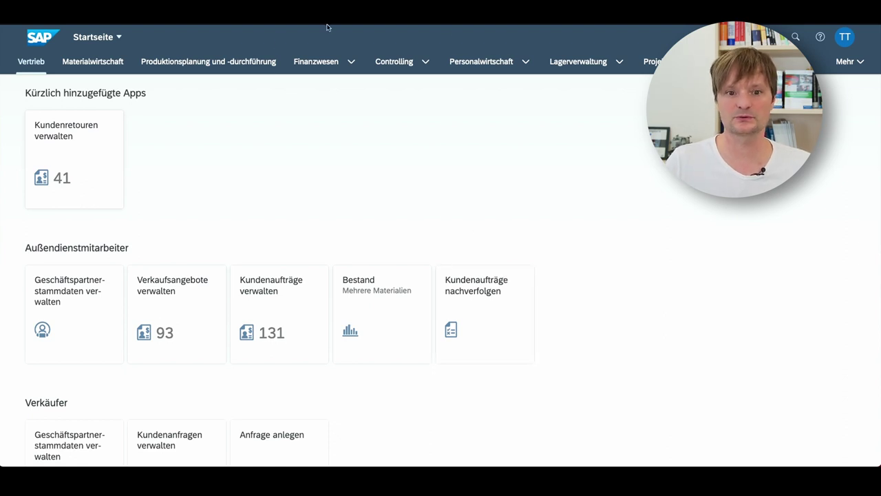
click(231, 63)
scroll(229, 137, up, 2)
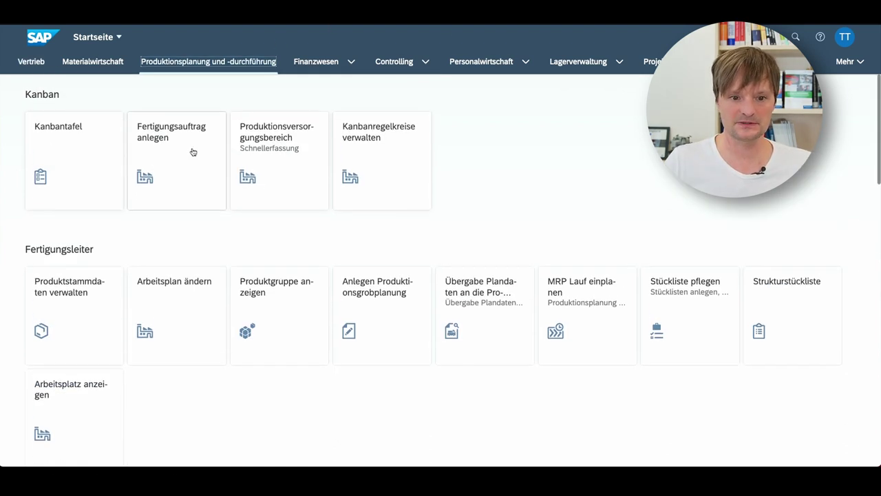
click(199, 147)
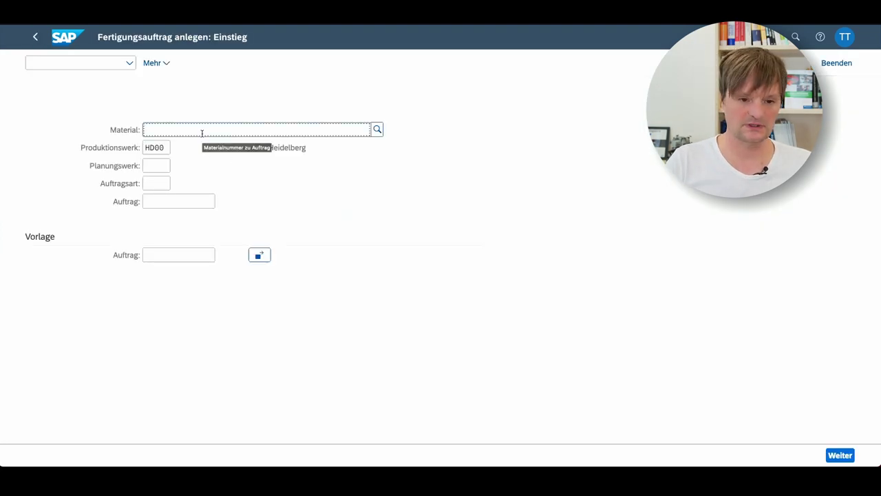
text(TR)
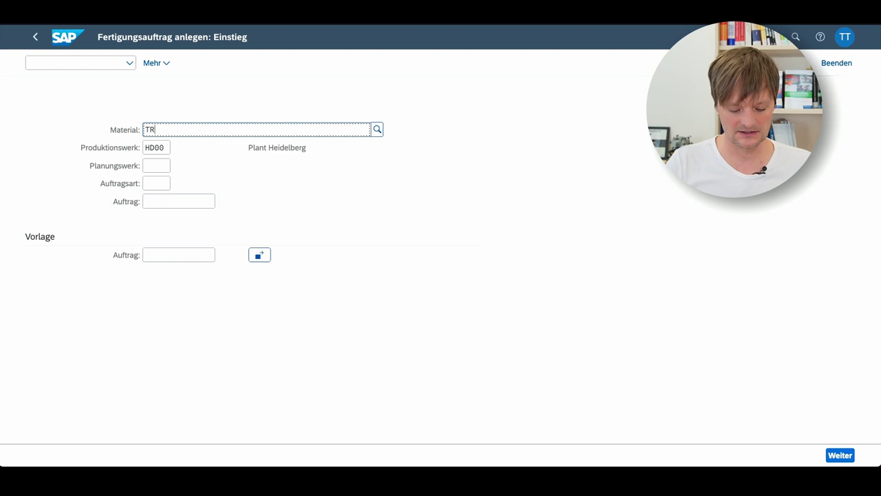
text(WA1000)
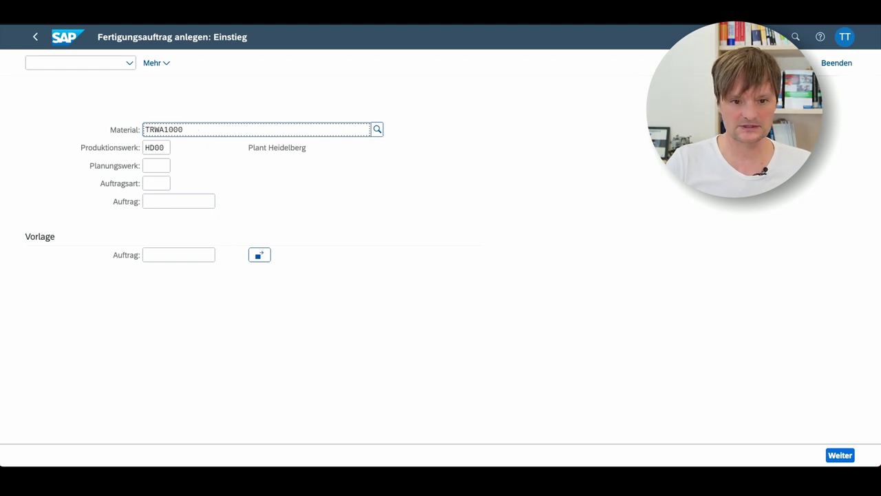
key(Return)
key(Tab)
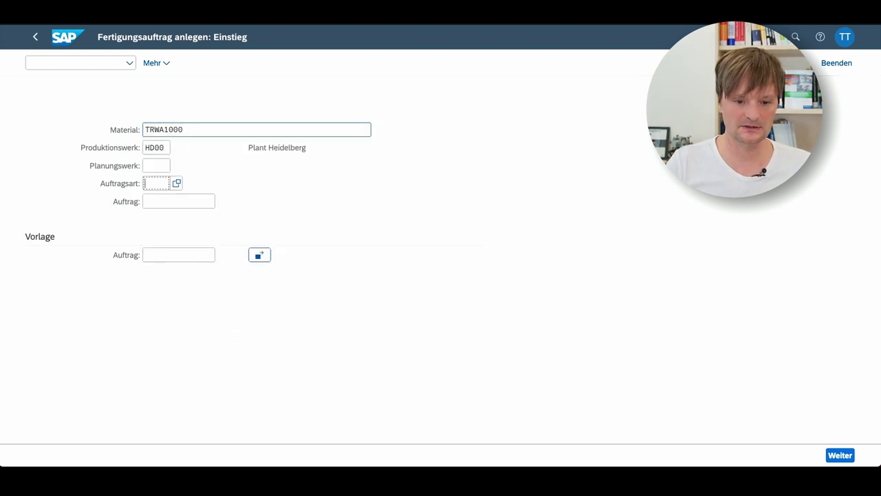
text(pp01)
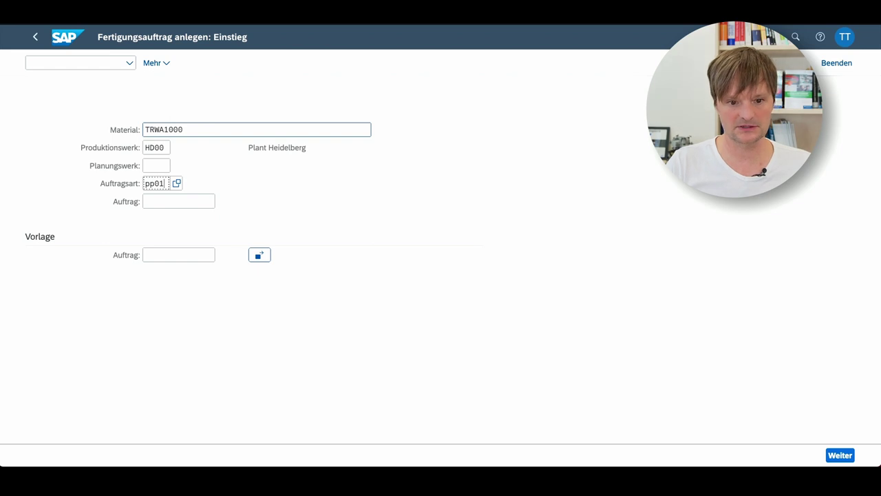
key(Return)
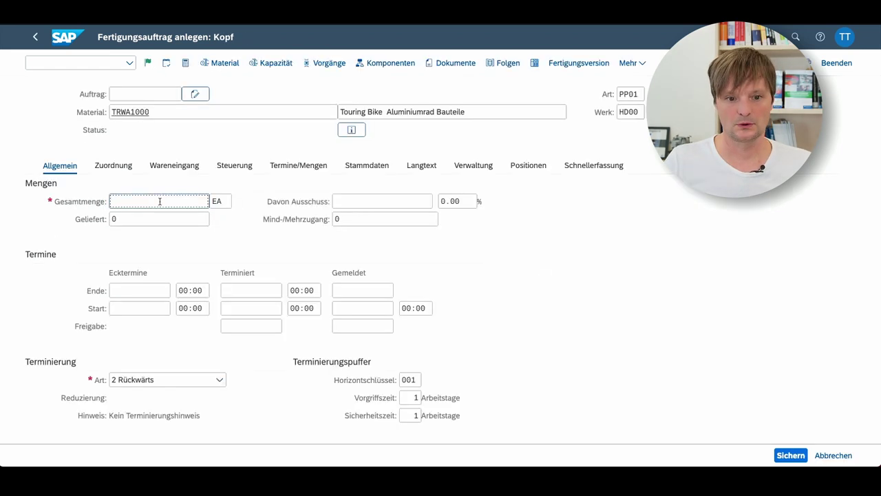
Set the Fertigungsauftrag's Gesamtmenge to 10 EA and its Terminierungsart to Tagesdatum, and save the order.
text(10)
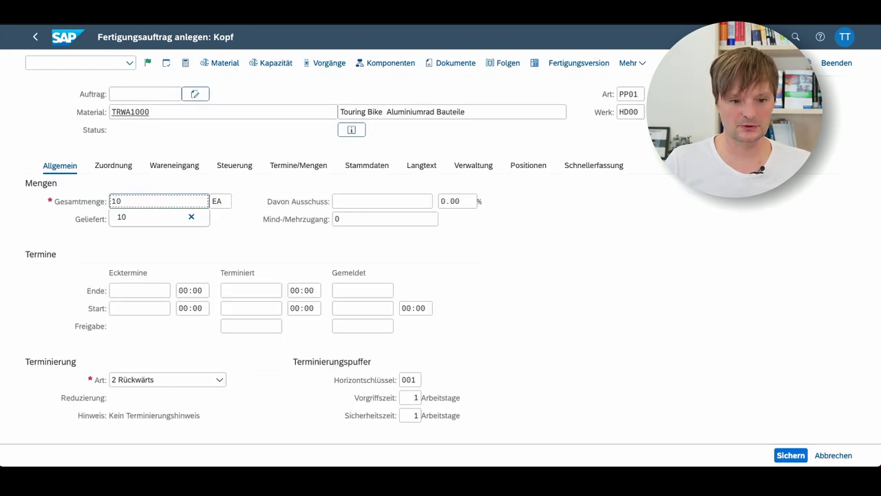
click(172, 380)
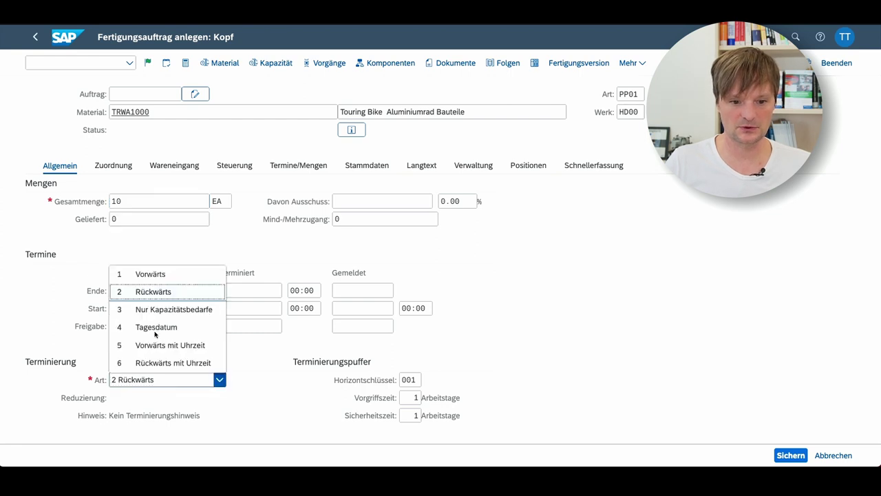
click(217, 335)
key(Return)
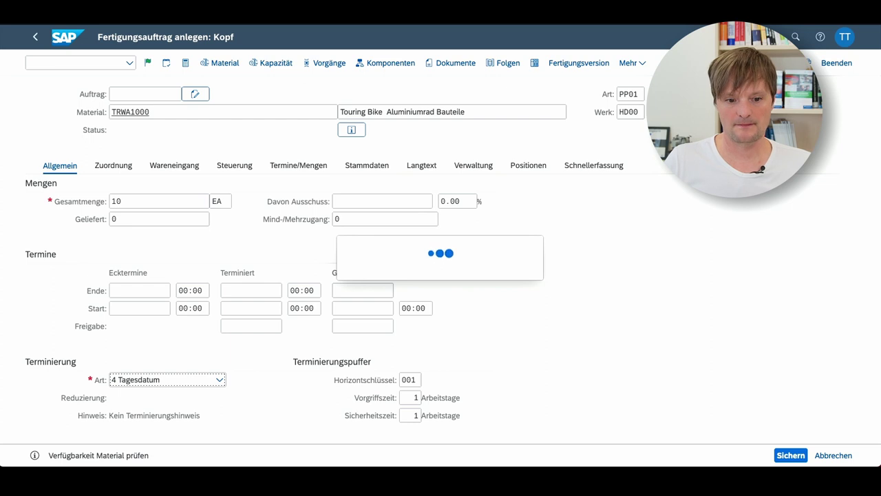
click(793, 457)
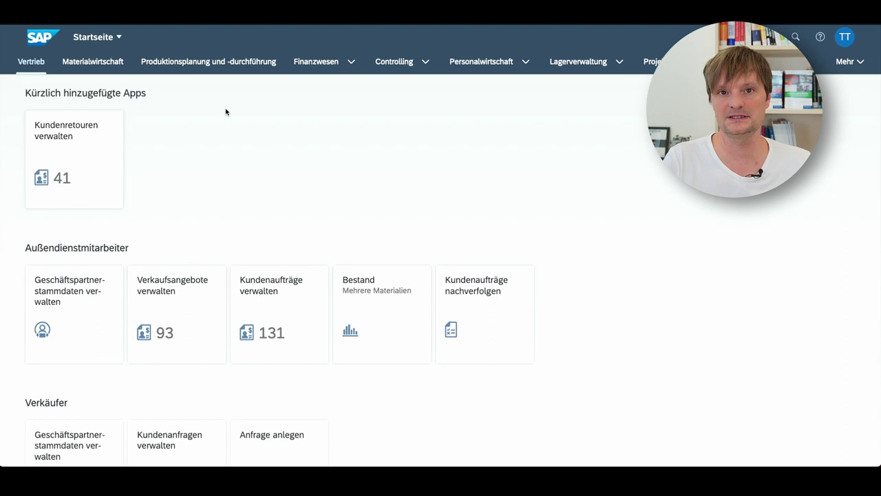
Open Warenbewegung buchen and try to load the new TRWA1000 Fertigungsauftrag for a Warenausgang.
click(225, 68)
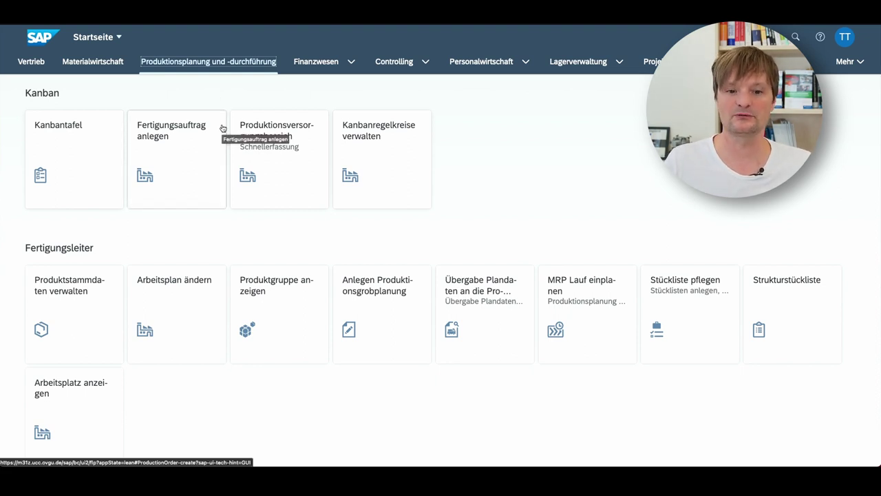
scroll(223, 129, down, 15)
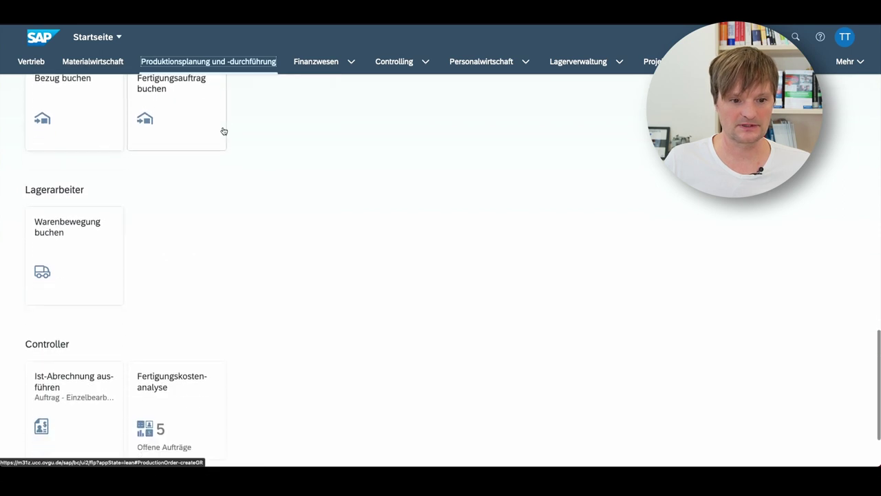
click(63, 258)
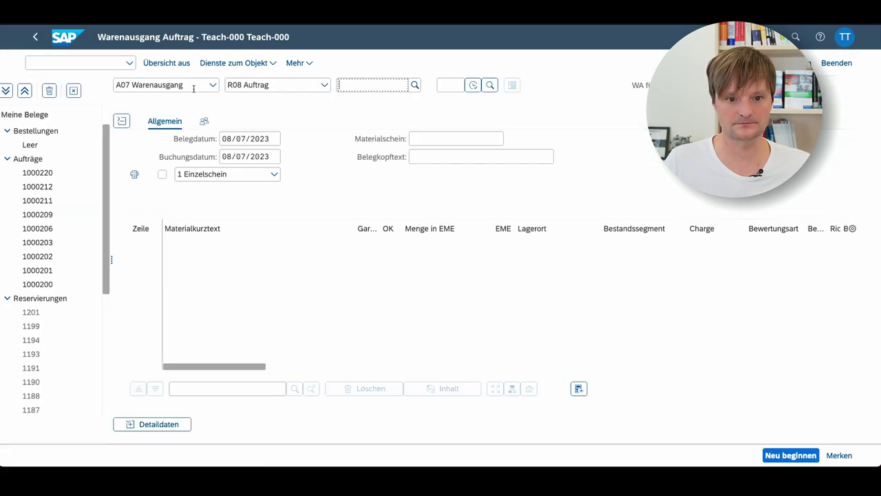
text(1000)
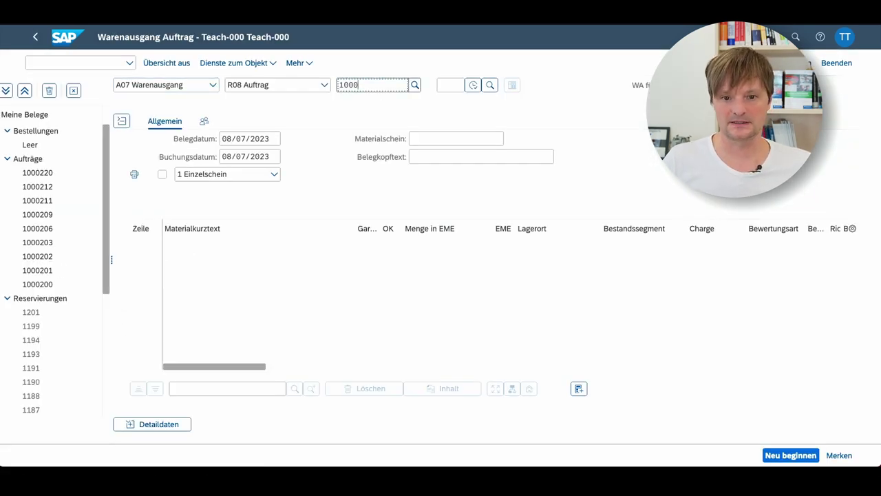
text(221)
key(Return)
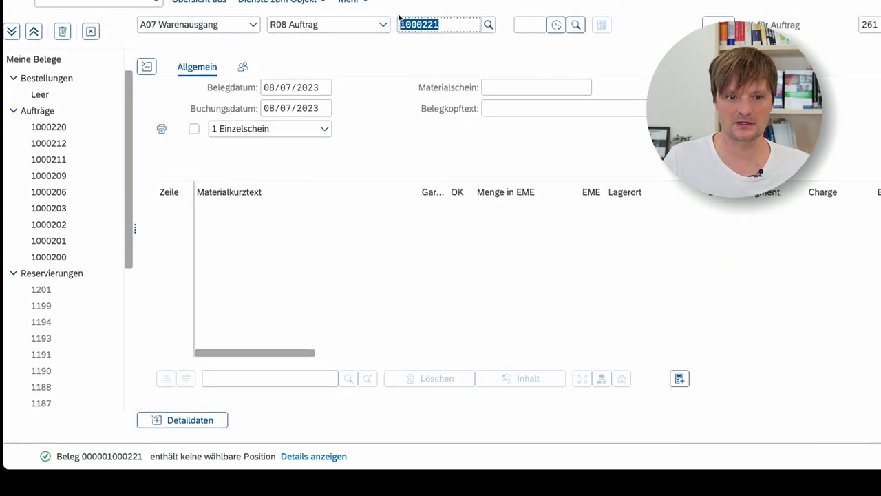
Leave the Warenausgang and look up the new TRWA1000 order in Fertigungsaufträge bearbeiten.
click(64, 36)
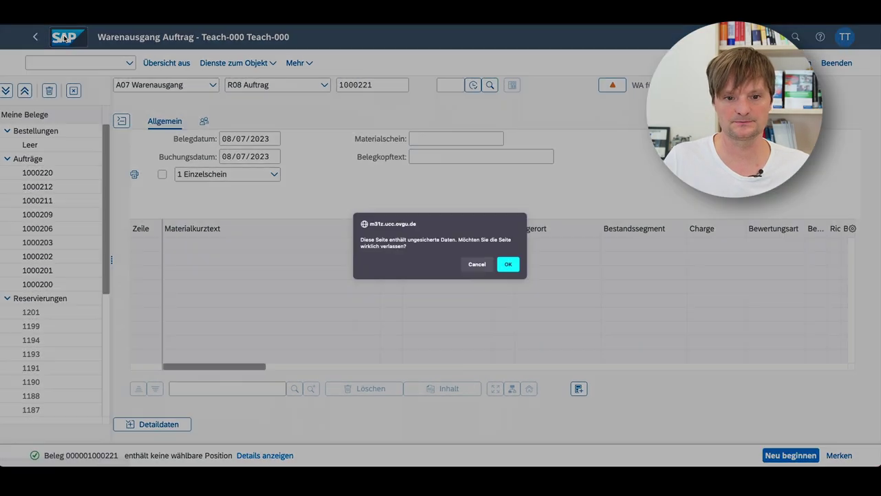
click(508, 263)
click(196, 65)
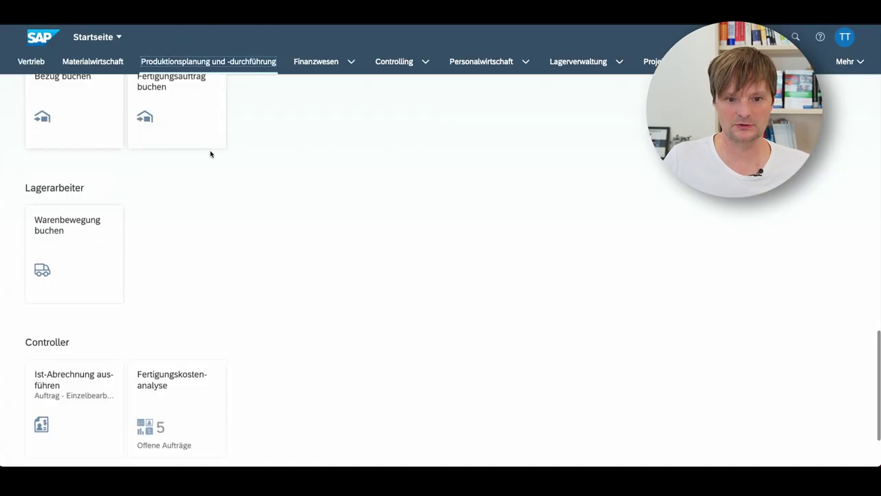
scroll(180, 275, up, 5)
click(196, 360)
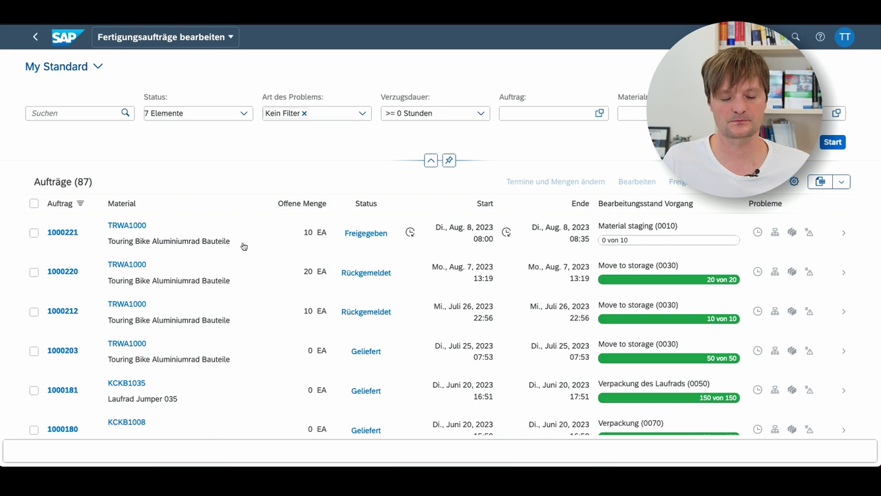
click(63, 235)
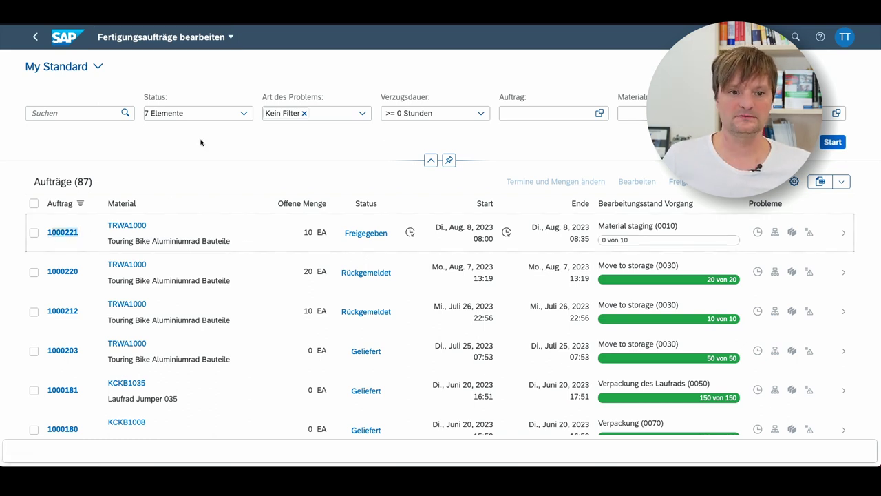
Record and save an Endrückmeldung with a Gutmenge of 10 EA for the new TRWA1000 Fertigungsauftrag.
click(67, 41)
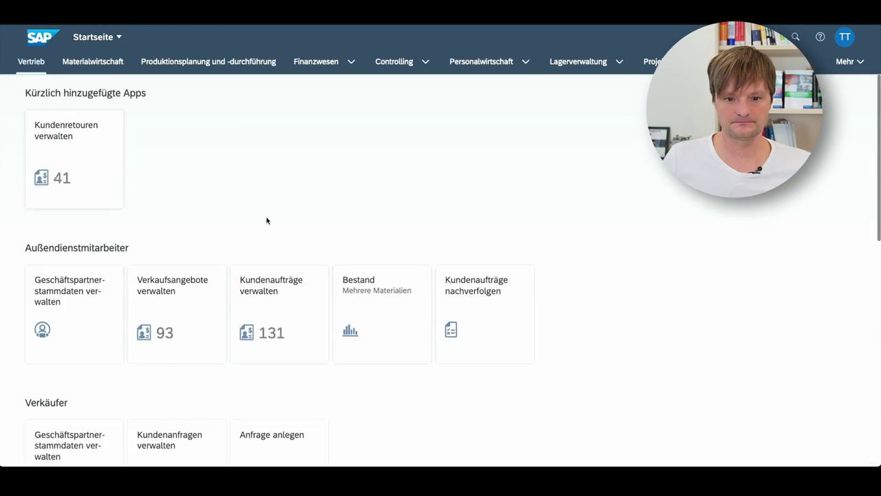
click(212, 69)
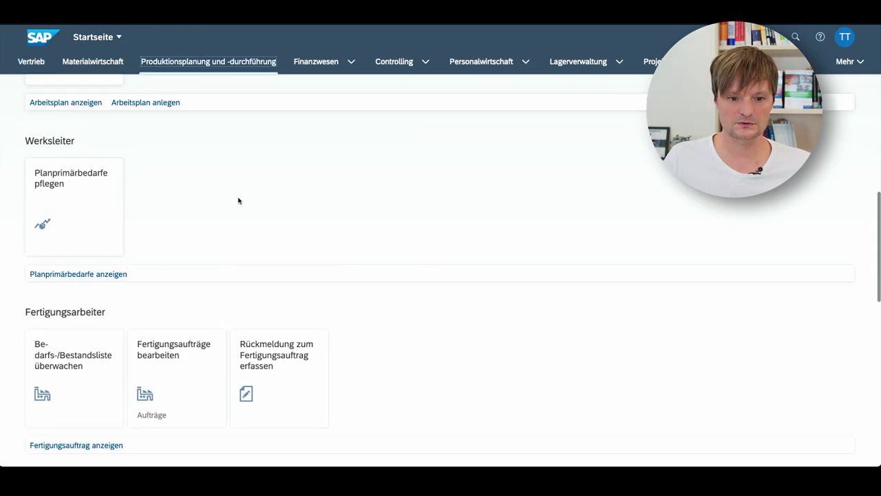
click(288, 317)
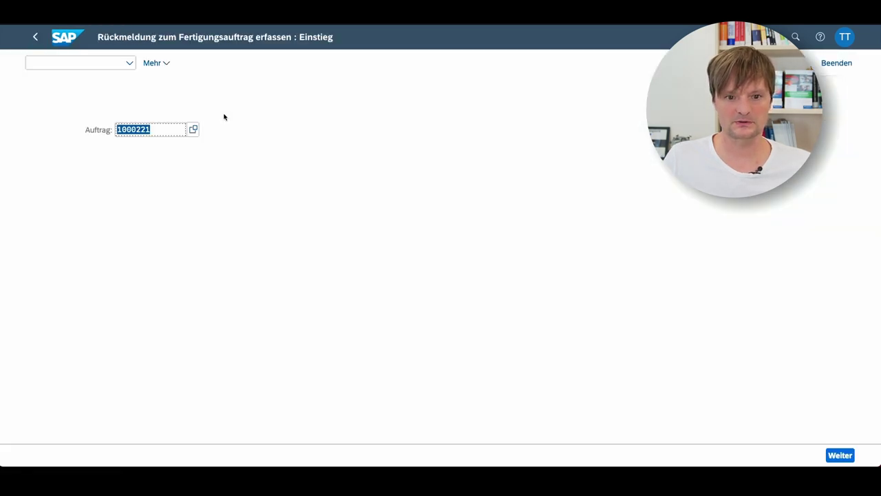
key(Return)
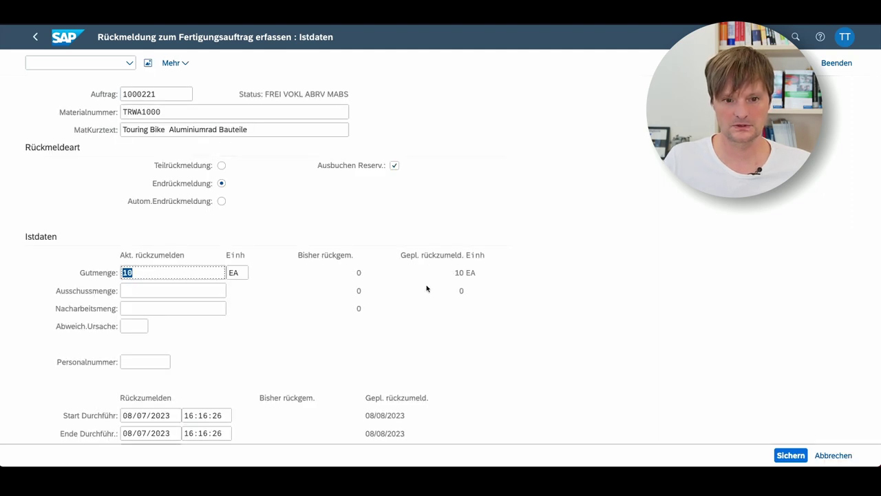
click(779, 454)
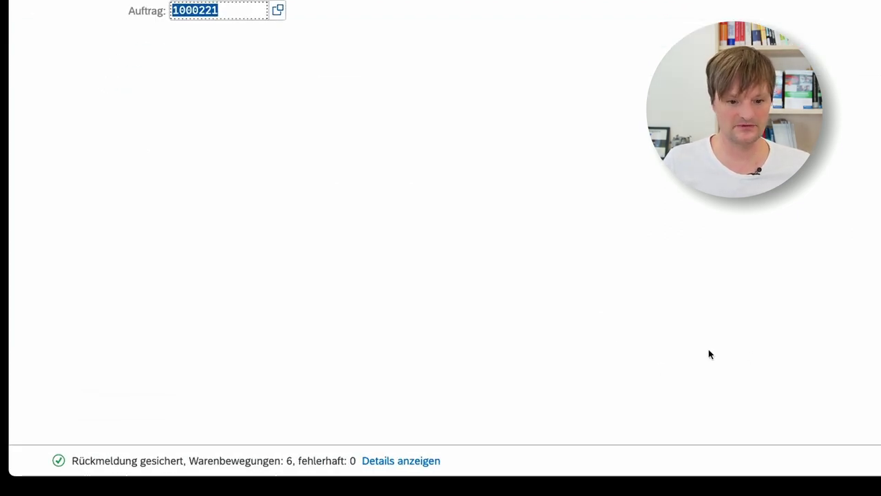
drag(274, 451, 404, 308)
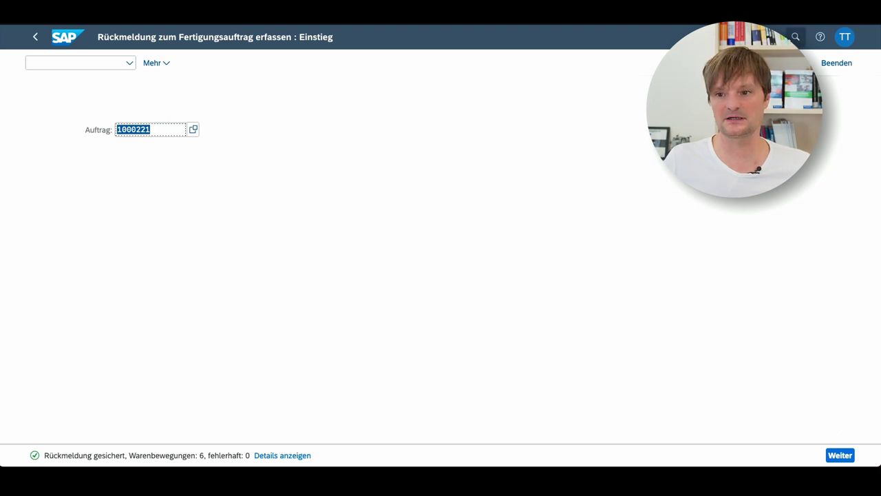
Display the Belegfluss of the confirmed TRWA1000 order with Belegart Produktionsauftrag and select its Warenausgabe document.
click(795, 36)
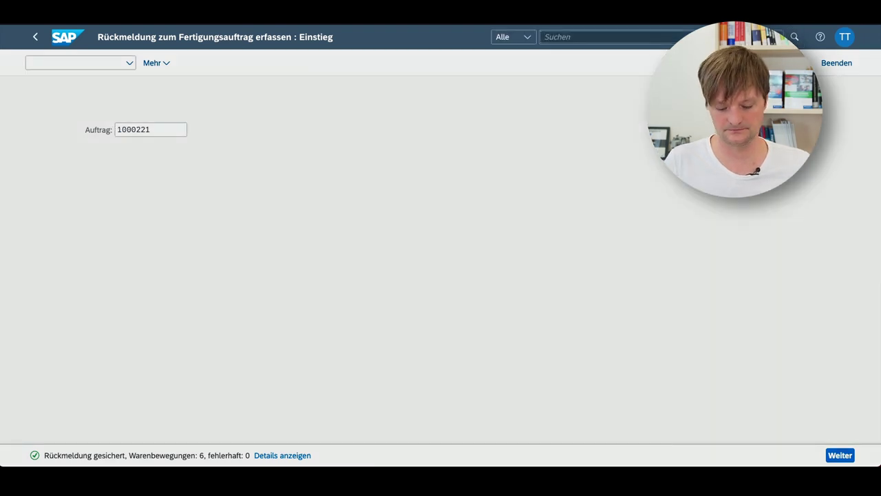
text(belegfluss)
key(Return)
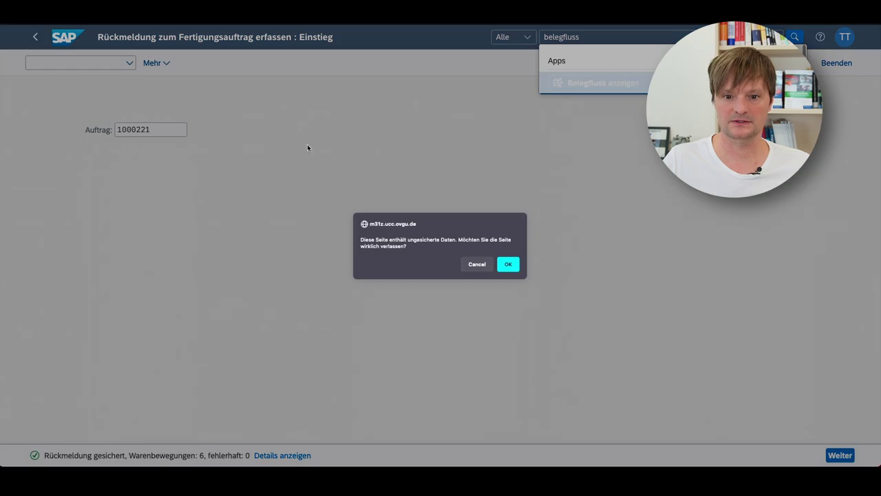
click(509, 265)
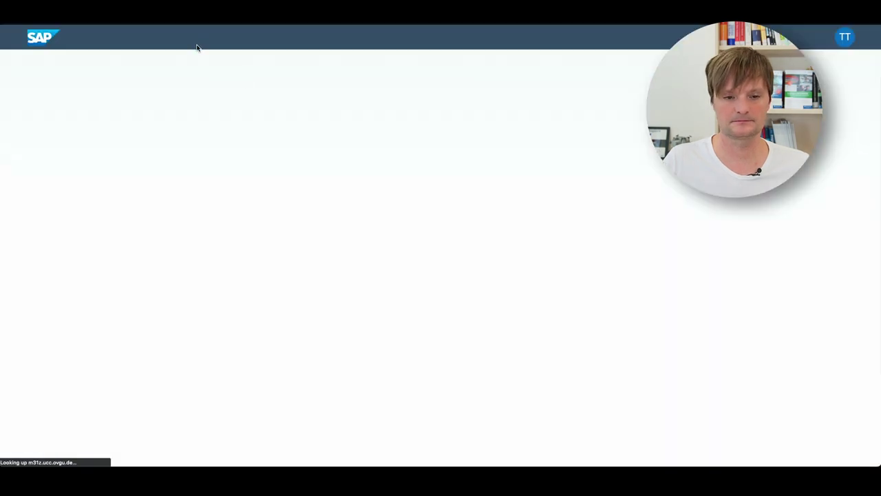
click(228, 97)
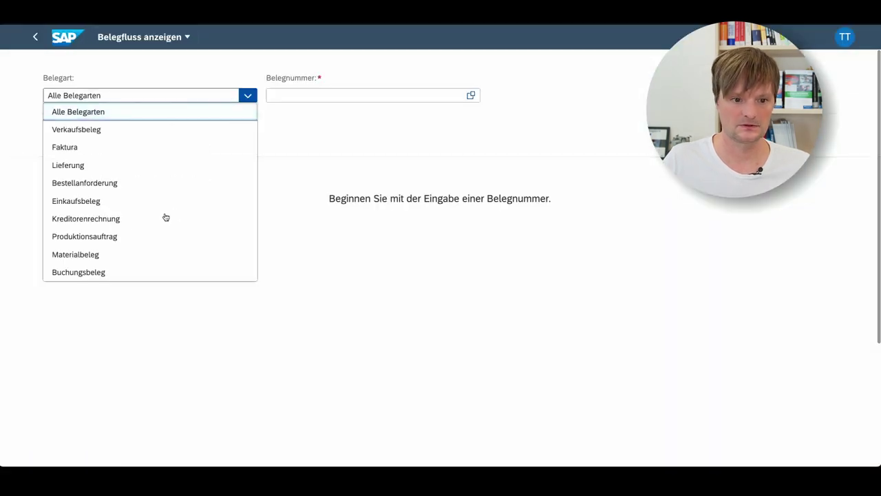
click(133, 235)
click(330, 95)
text(1000221)
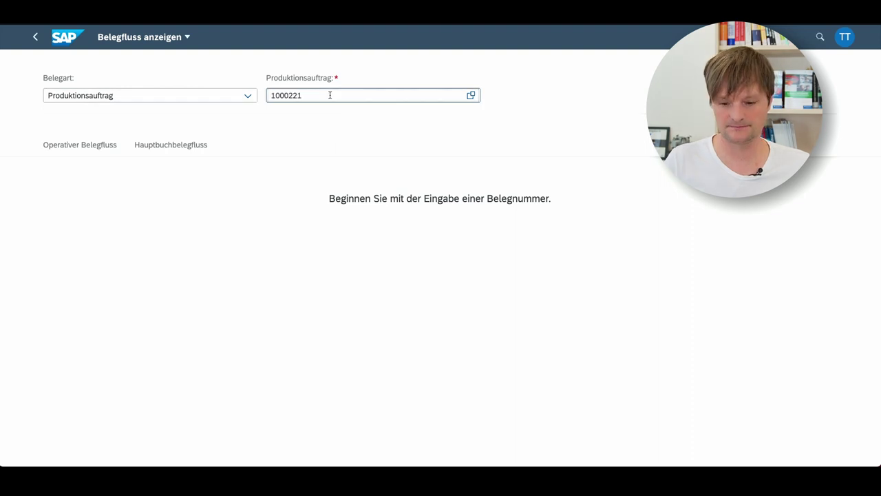
key(Return)
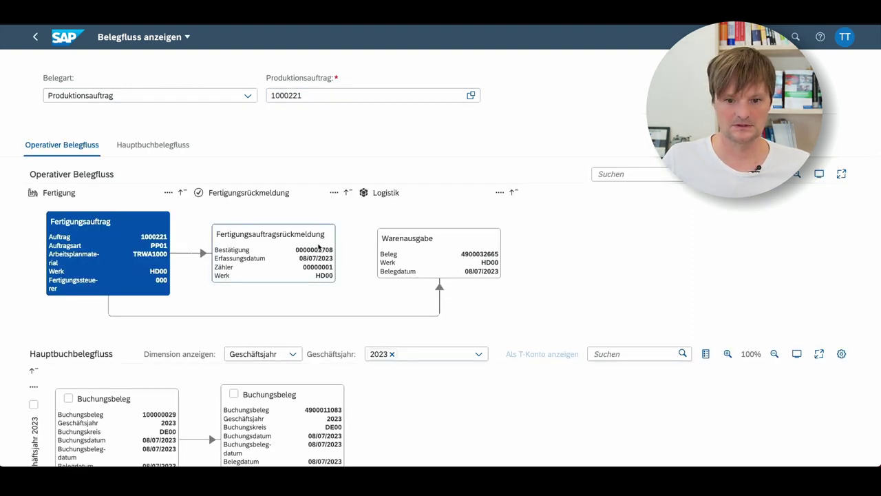
scroll(322, 248, down, 1)
click(417, 232)
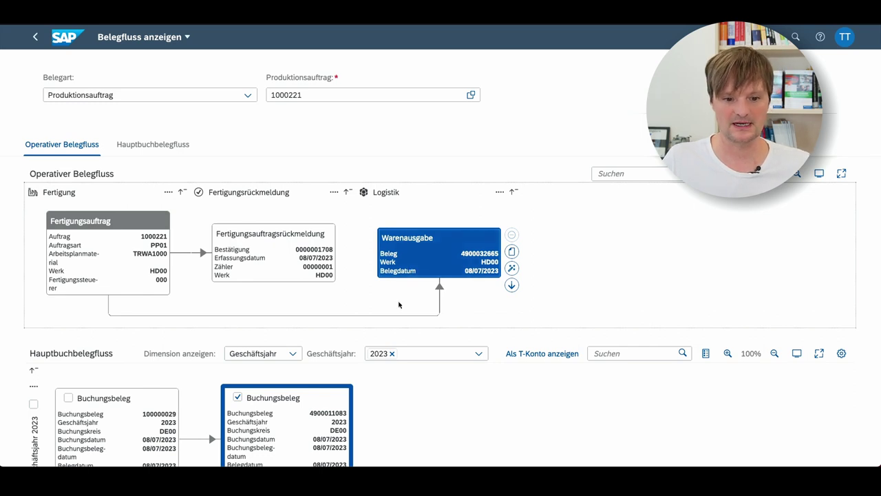
Open the Materialbeleg of the selected Warenausgabe and check the Lagerort of each component position, including TRWH1000.
scroll(413, 356, down, 1)
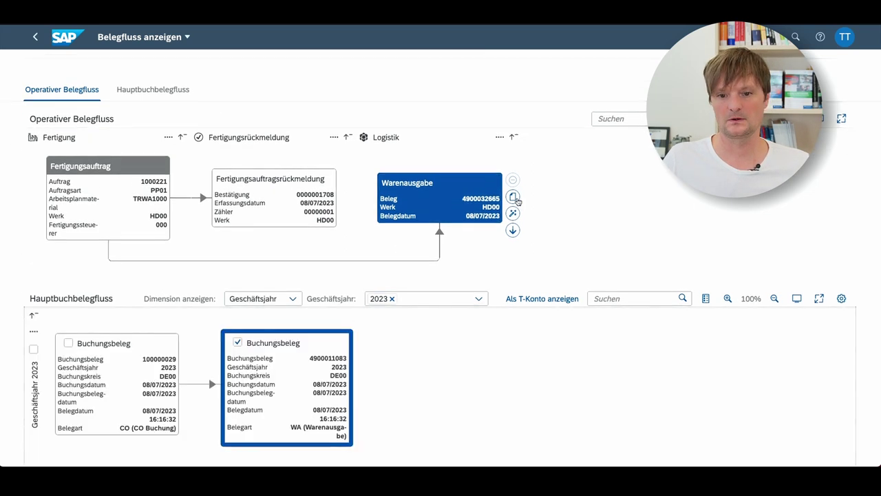
click(514, 198)
click(346, 174)
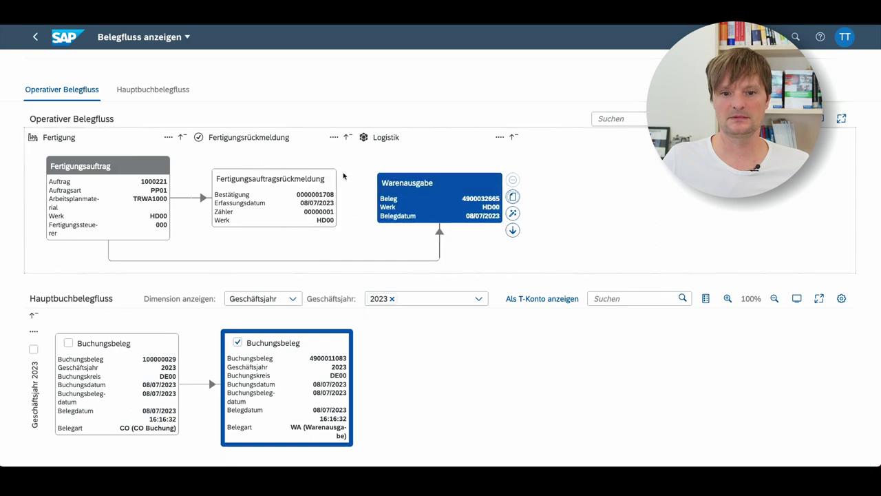
click(163, 192)
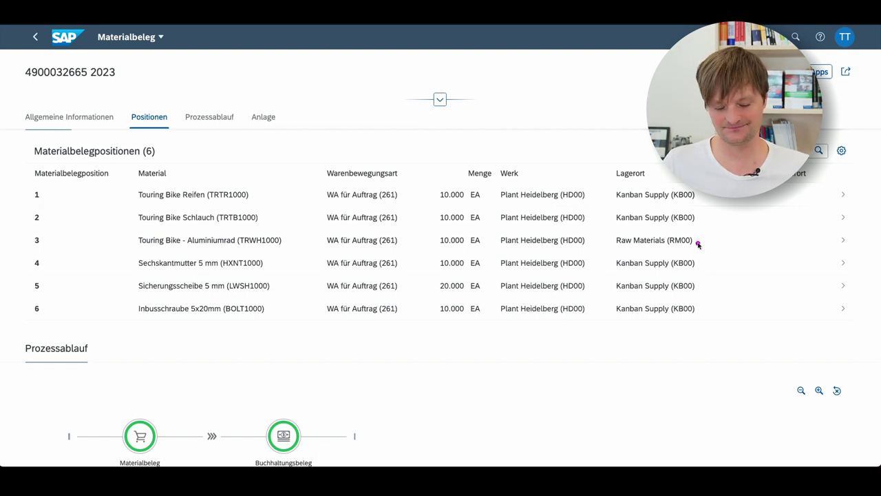
drag(700, 241, 791, 222)
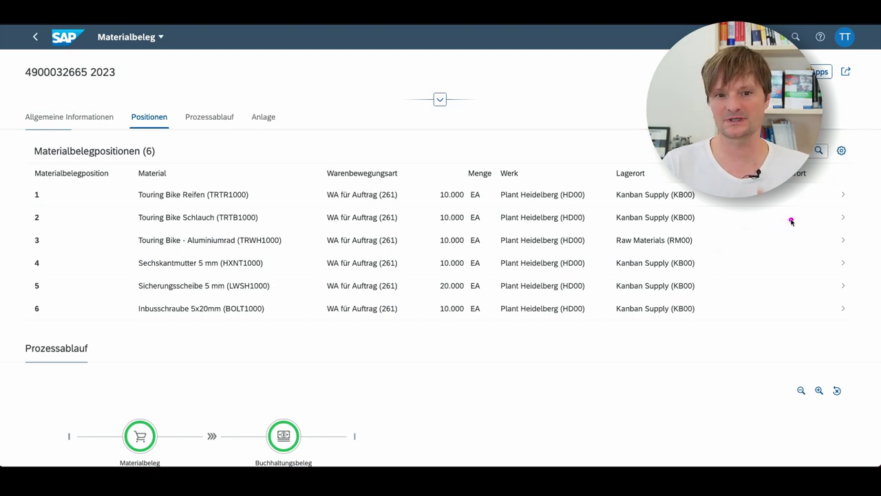
mouse_move(701, 199)
mouse_down()
mouse_move(716, 201)
mouse_move(714, 222)
mouse_move(761, 215)
mouse_up()
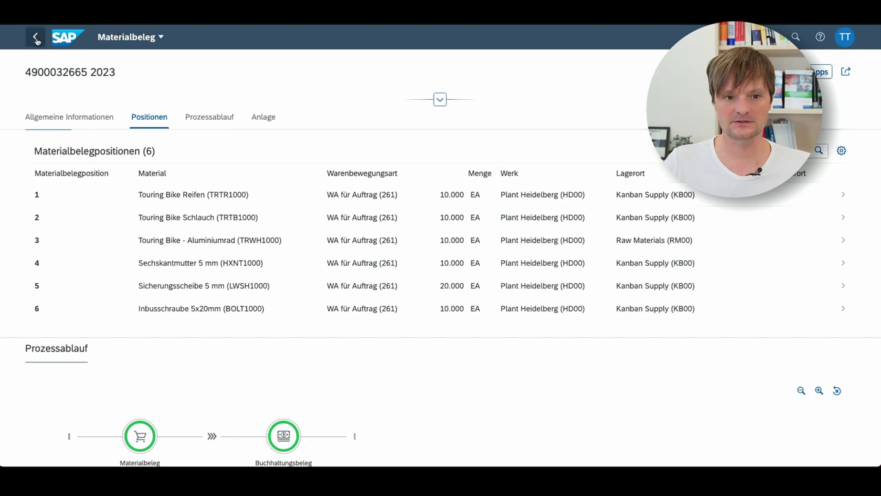
Open the TRWH1000 product master for editing in Produktstammdaten verwalten and go to its Werk data for HD00.
click(67, 36)
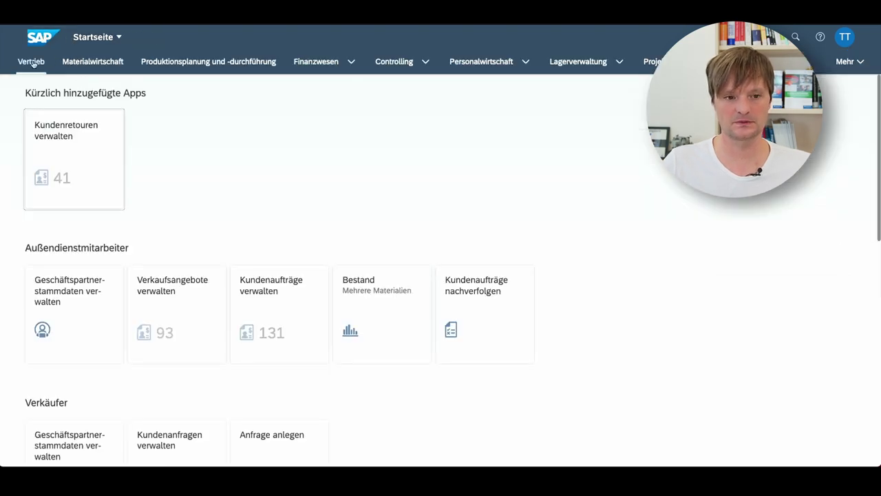
click(87, 66)
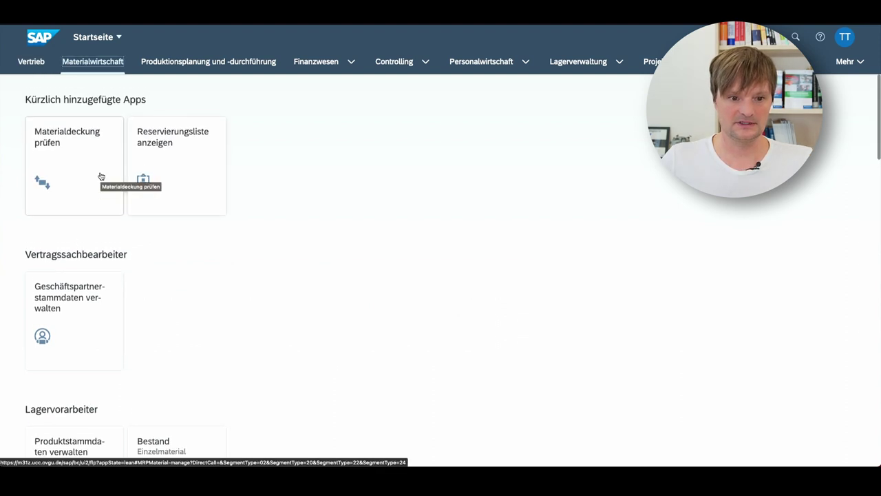
scroll(100, 174, down, 3)
scroll(102, 175, down, 4)
scroll(103, 173, up, 2)
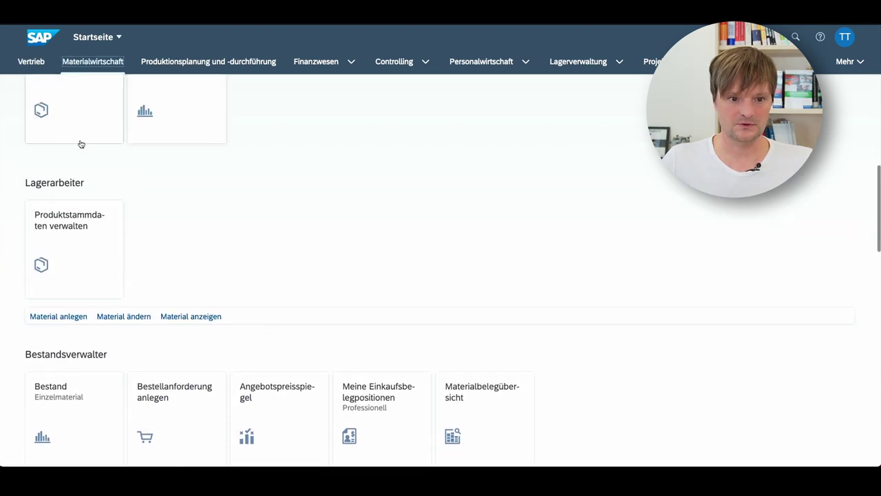
click(80, 141)
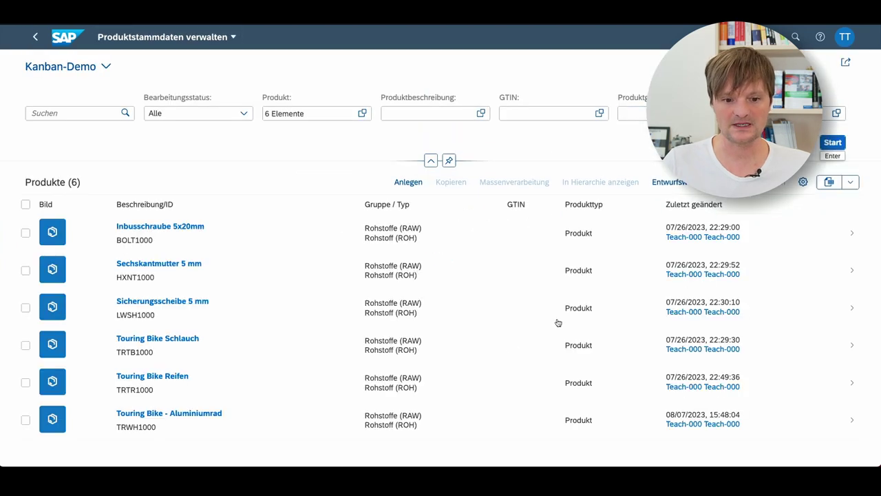
click(305, 424)
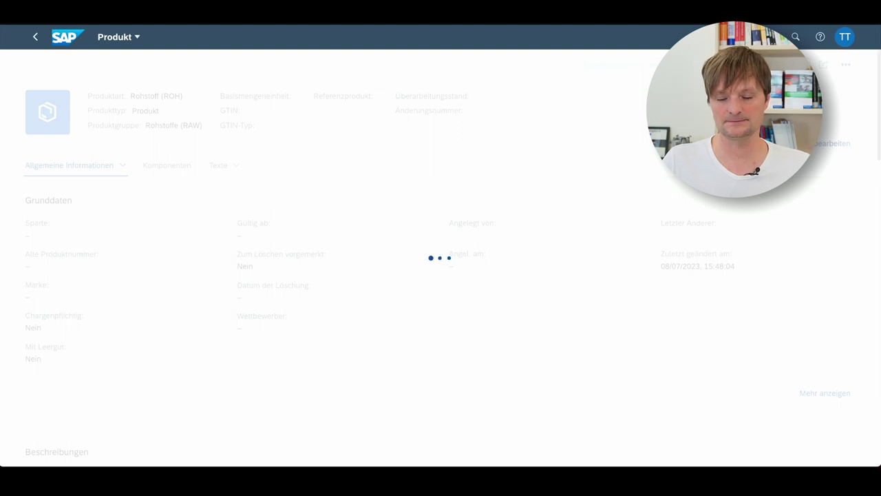
click(647, 69)
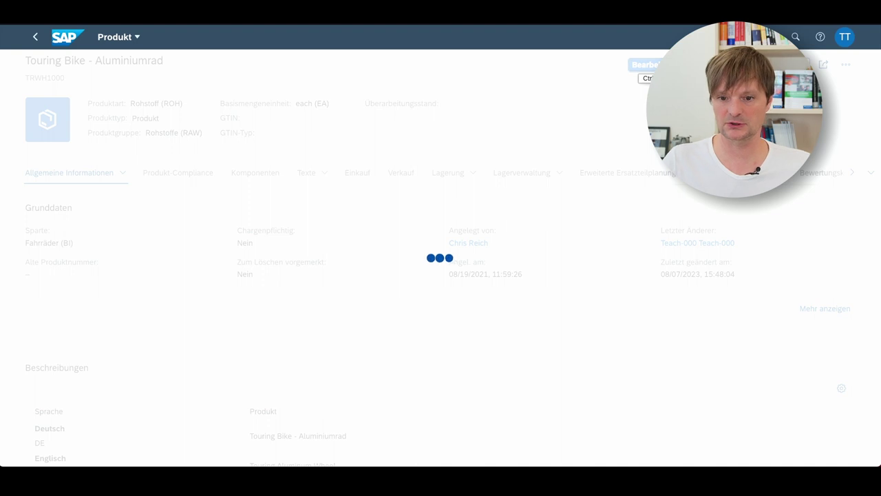
scroll(572, 201, down, 15)
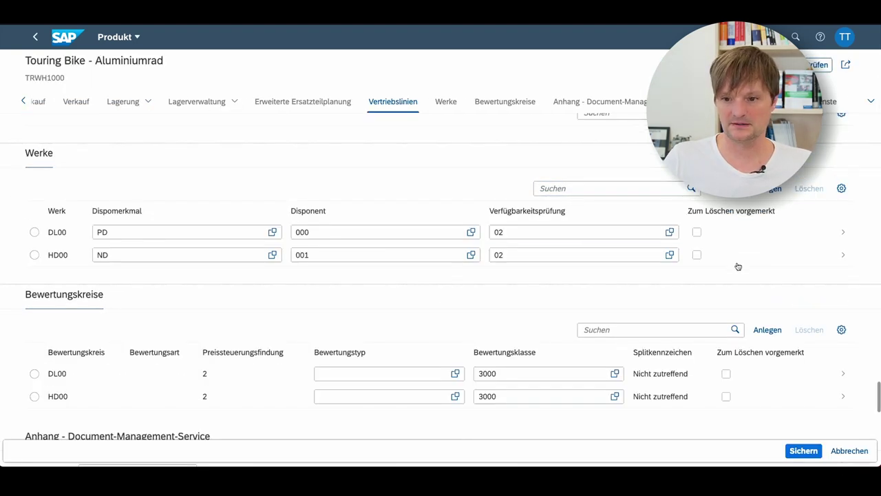
key(ctrl+s)
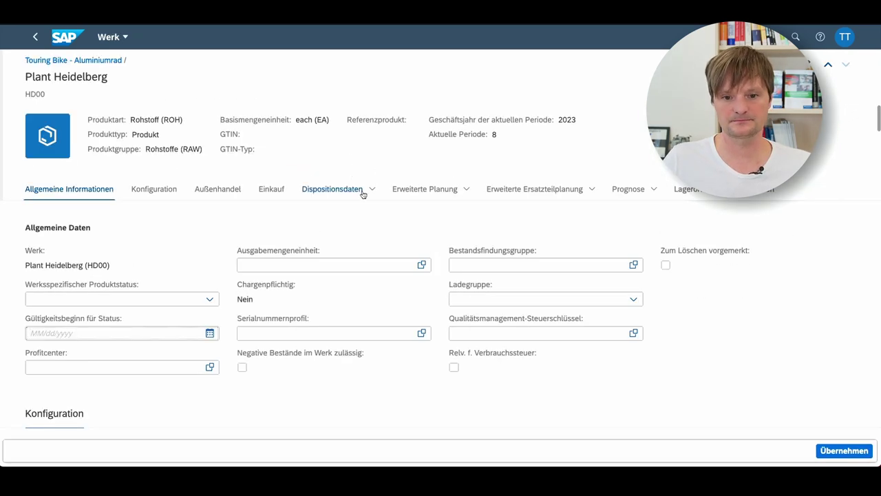
Set the Produktlagerort in the HD00 Beschaffung data of TRWH1000 to KB00, apply it and save the product.
click(361, 190)
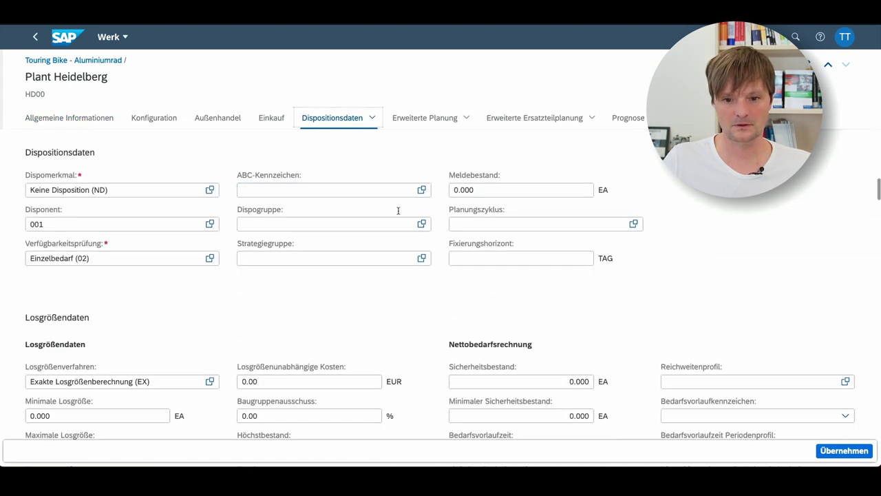
scroll(424, 218, down, 5)
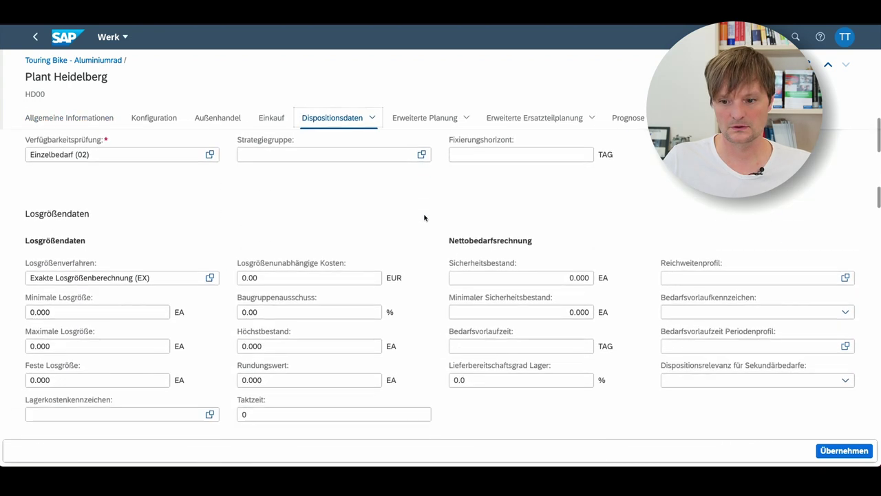
scroll(424, 214, down, 1)
click(699, 269)
drag(699, 269, 665, 267)
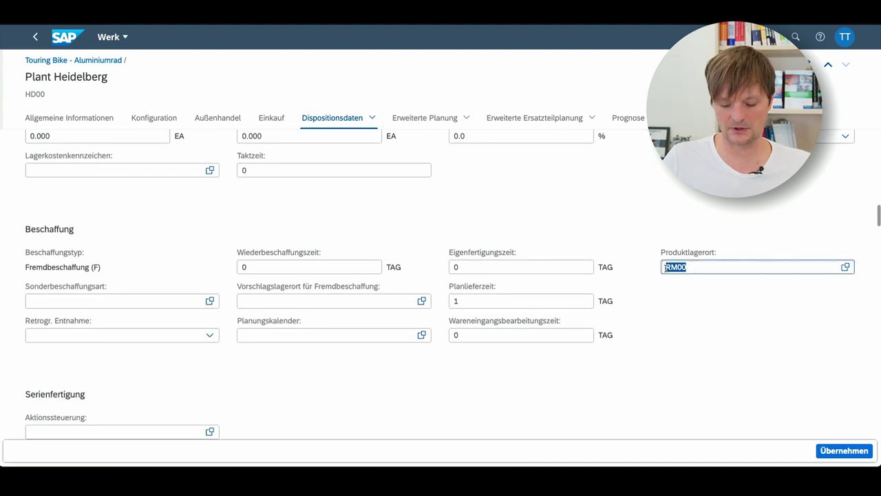
text(KB00)
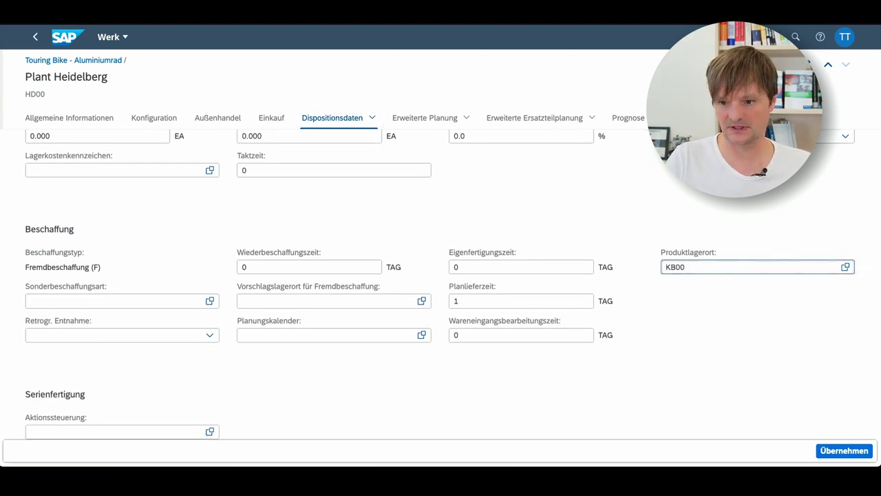
click(686, 294)
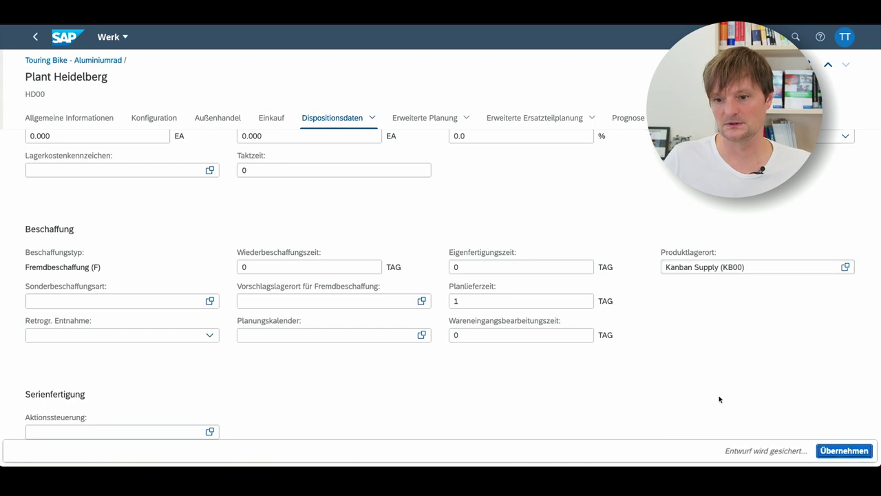
click(843, 450)
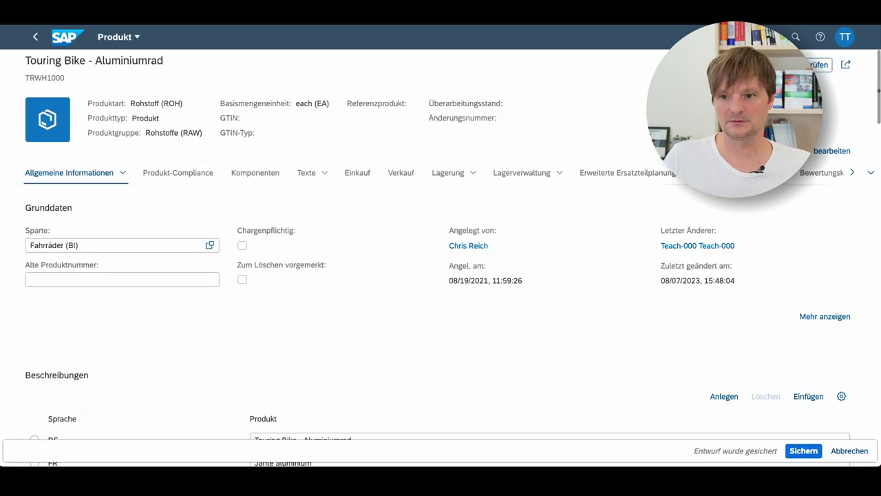
click(800, 451)
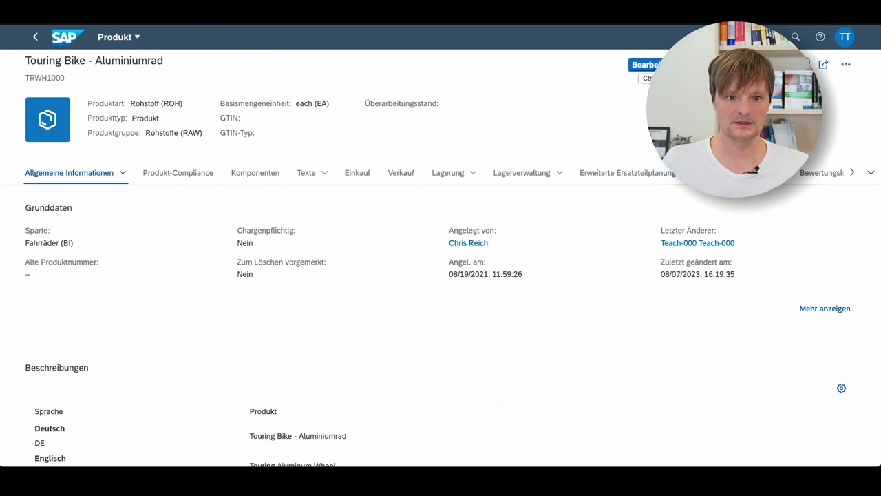
Create and save a Fertigungsauftrag for TRWA1000 in HD00 with Gesamtmenge 10 EA and Terminierung 4 Tagesdatum.
click(74, 39)
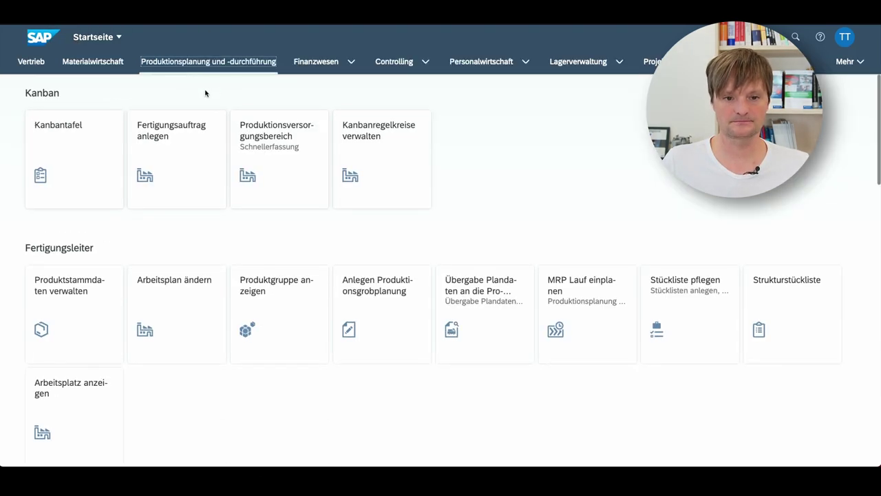
click(176, 149)
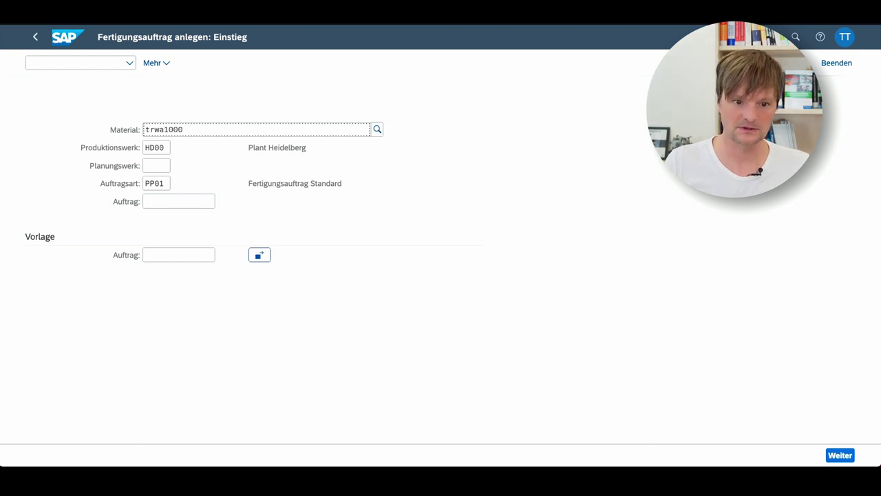
key(Tab)
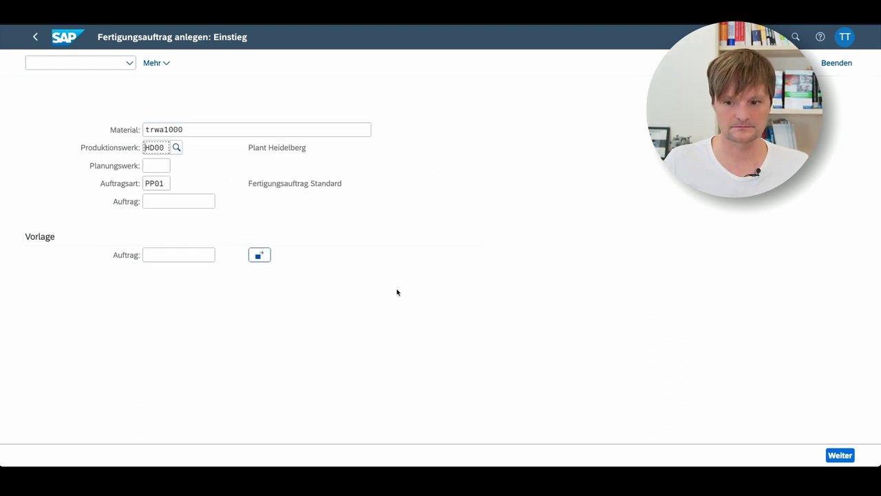
key(Return)
text(10)
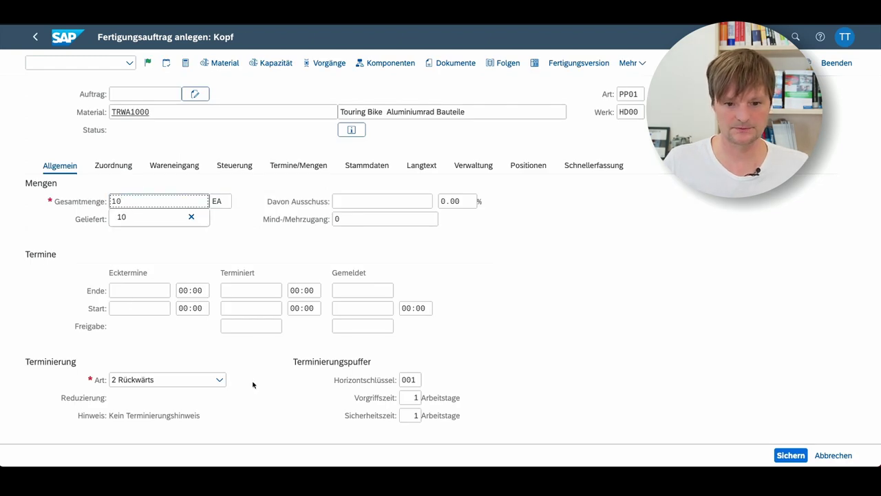
scroll(217, 314, down, 1)
click(185, 346)
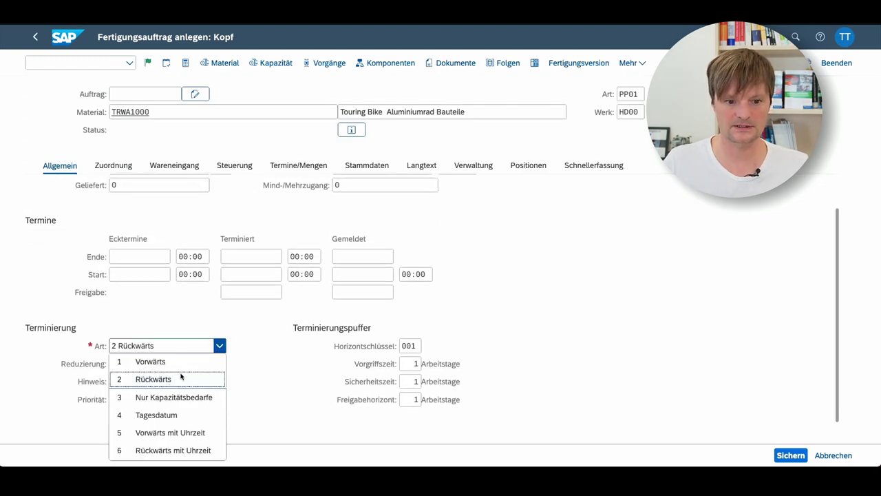
click(172, 415)
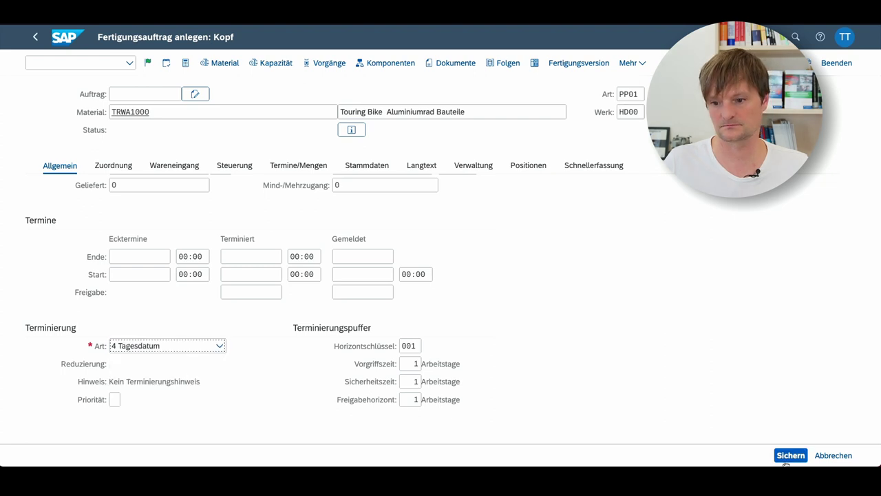
key(ctrl+s)
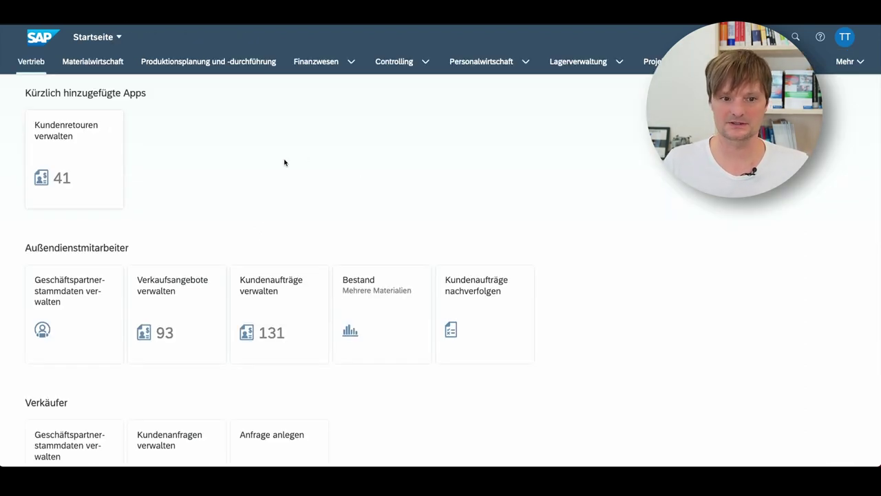
Look up the stock of TRWH1000 in Bestand - Einzelmaterial and compare the HD00 storage locations KB00 and RM00.
click(96, 61)
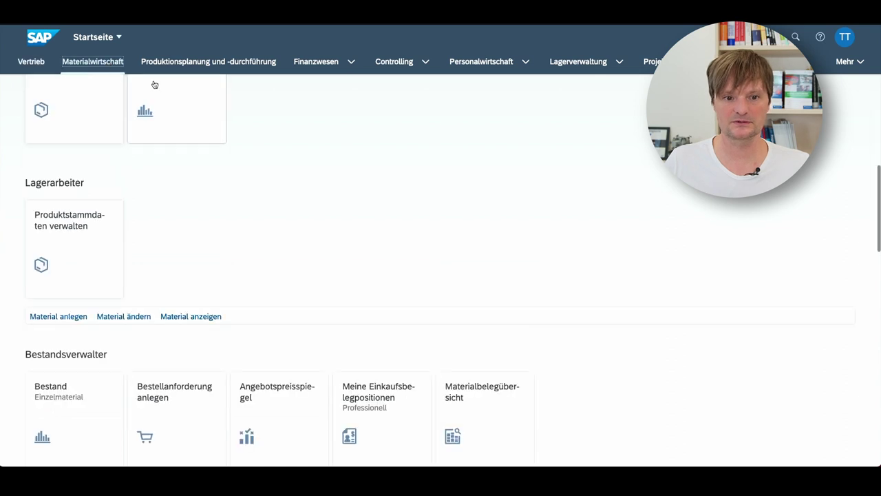
scroll(192, 170, up, 5)
scroll(192, 170, down, 2)
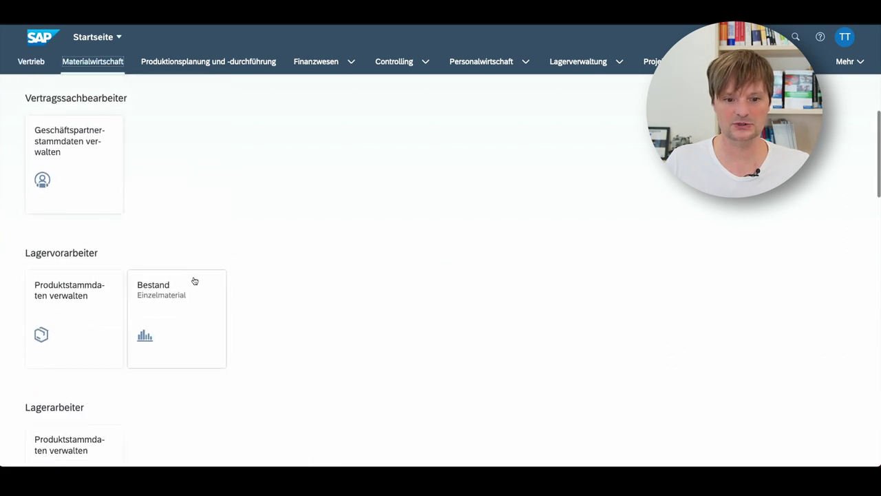
click(195, 279)
click(345, 69)
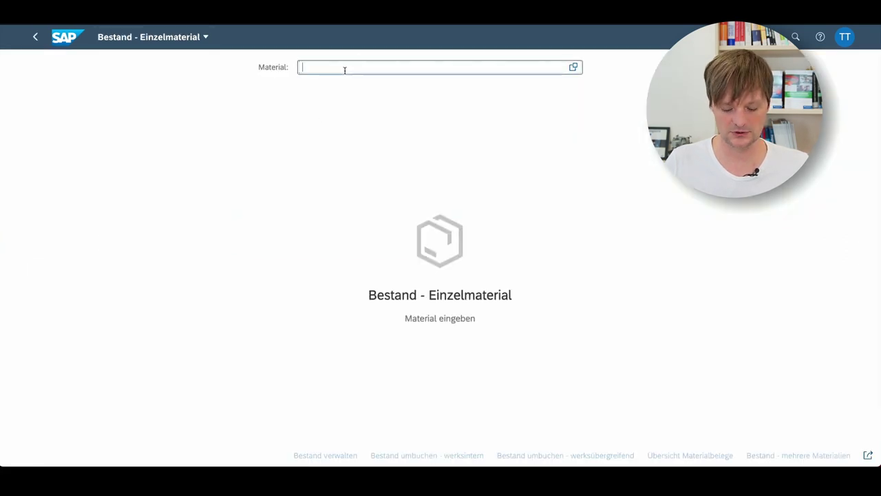
text(TRWH1000)
key(Return)
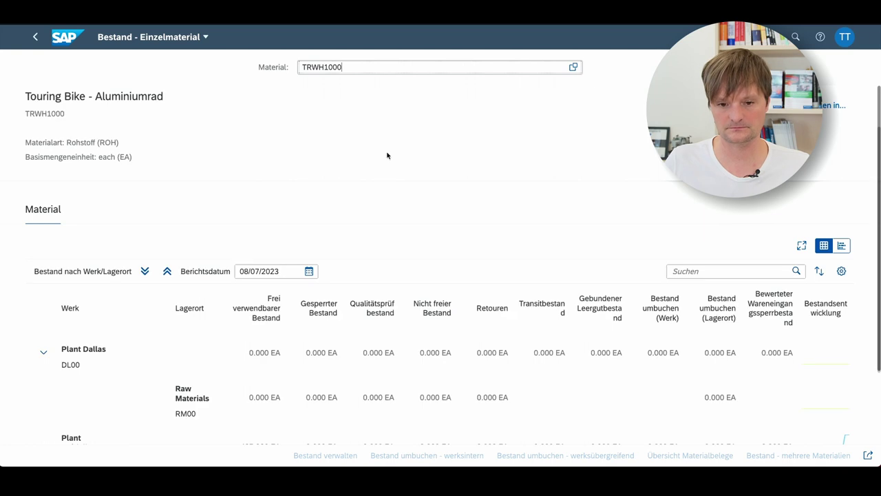
scroll(386, 155, down, 1)
scroll(387, 155, down, 1)
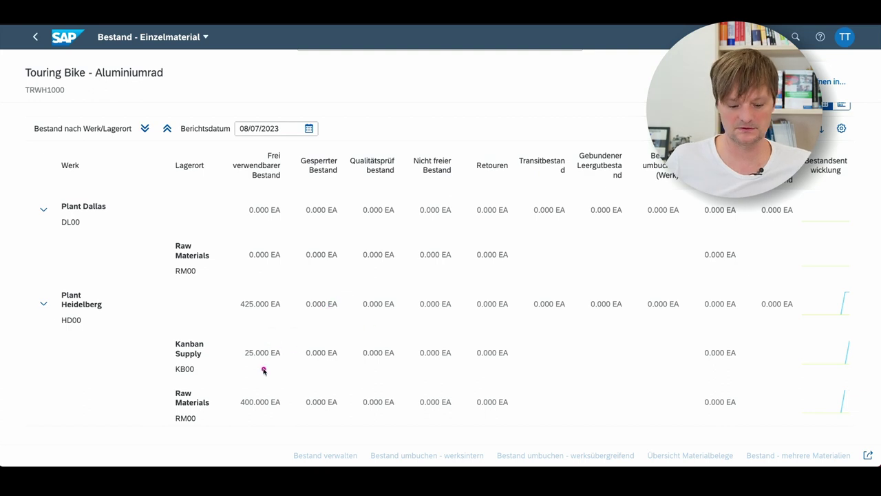
mouse_move(222, 378)
mouse_down()
mouse_move(578, 424)
mouse_move(708, 423)
mouse_up()
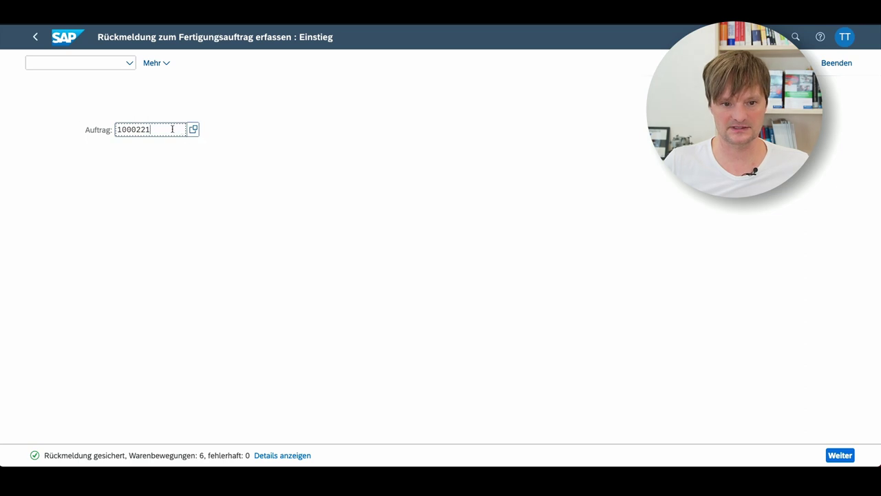
Load the newly created TRWA1000 Fertigungsauftrag for confirmation and save its Endrückmeldung with a Gutmenge of 10 EA.
drag(171, 128, 115, 129)
key(BackSpace)
text(222)
key(Return)
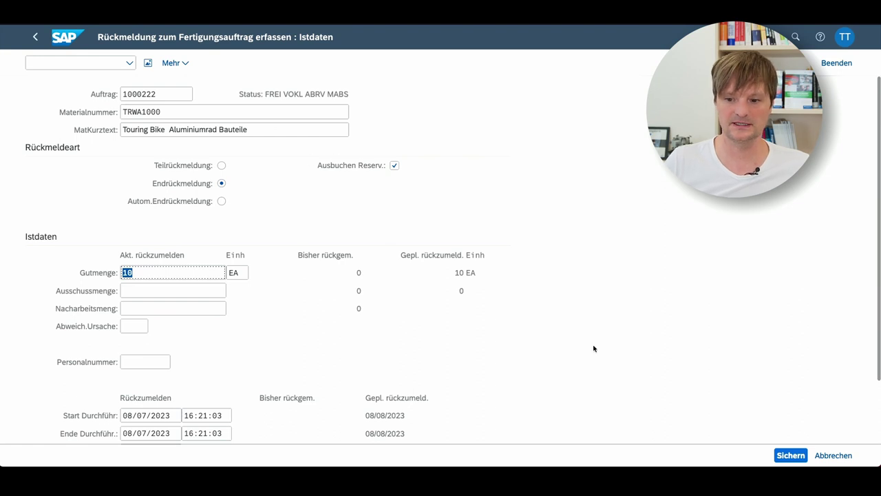
click(792, 457)
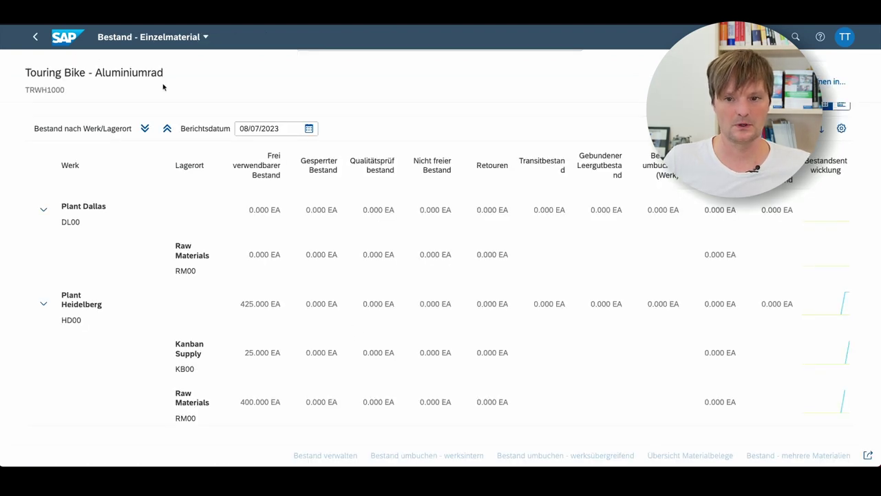
Reload the stock of TRWH1000 in Bestand - Einzelmaterial and check the HD00 storage locations KB00 and RM00.
scroll(164, 87, up, 1)
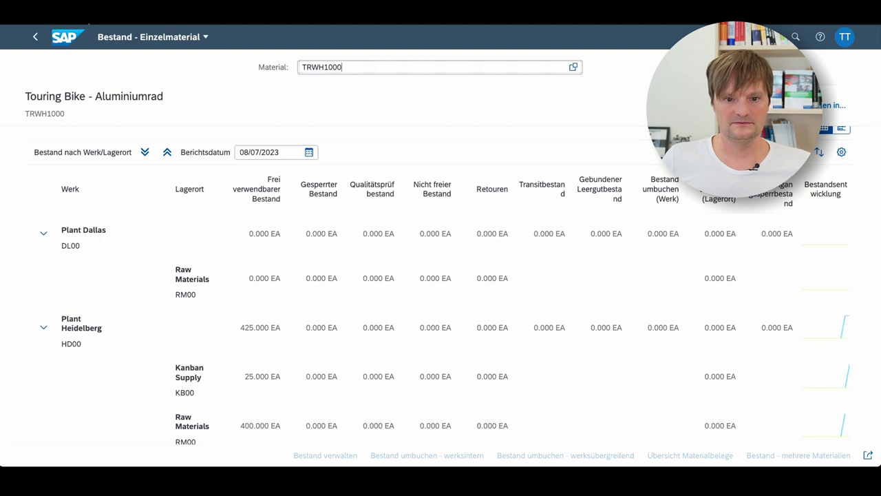
drag(384, 67, 267, 61)
key(ctrl+c)
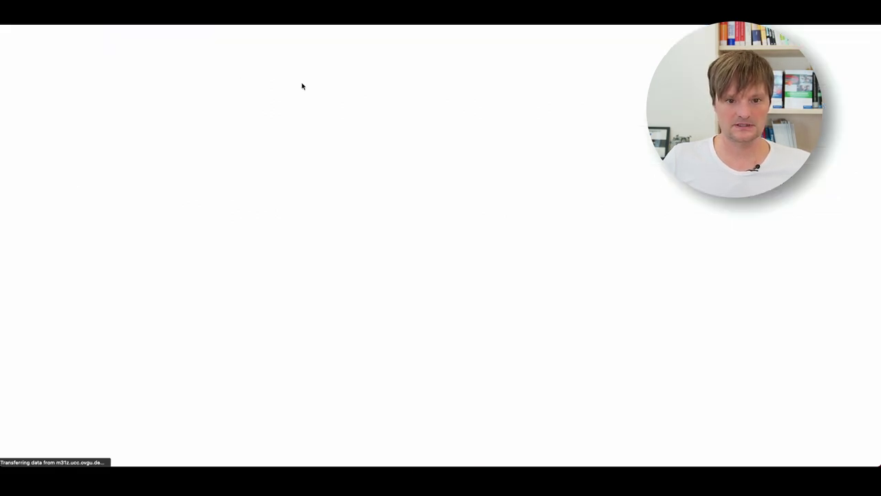
click(321, 67)
key(ctrl+v)
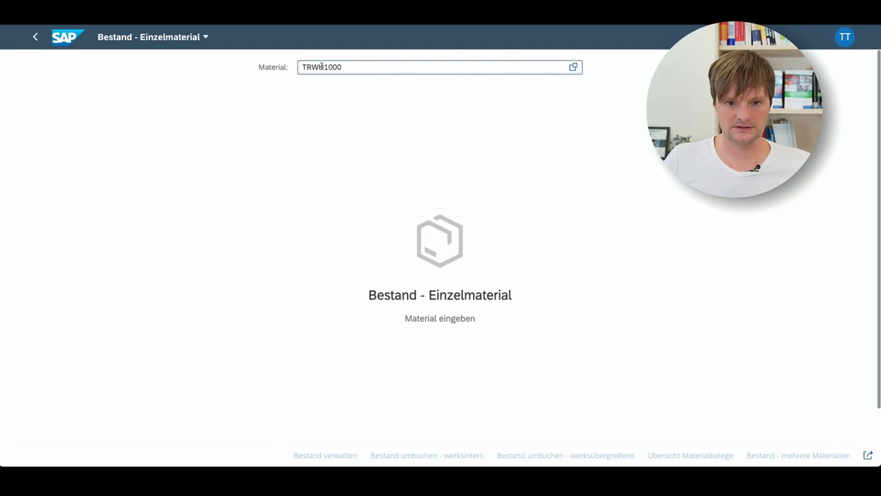
key(Return)
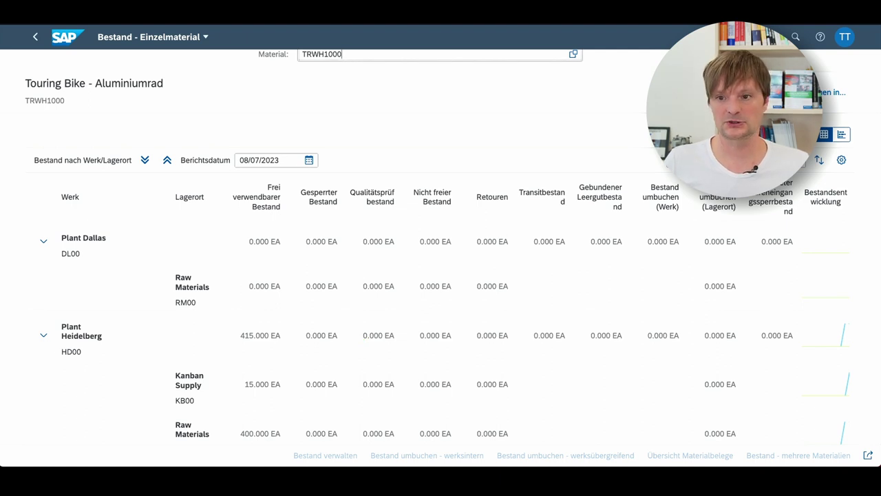
Search for the app Belegfluss anzeigen and open it.
click(795, 37)
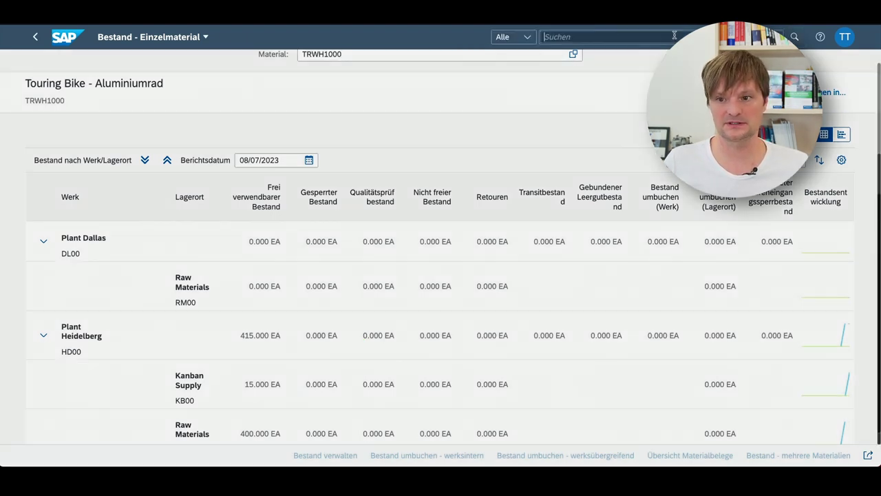
text(beleg)
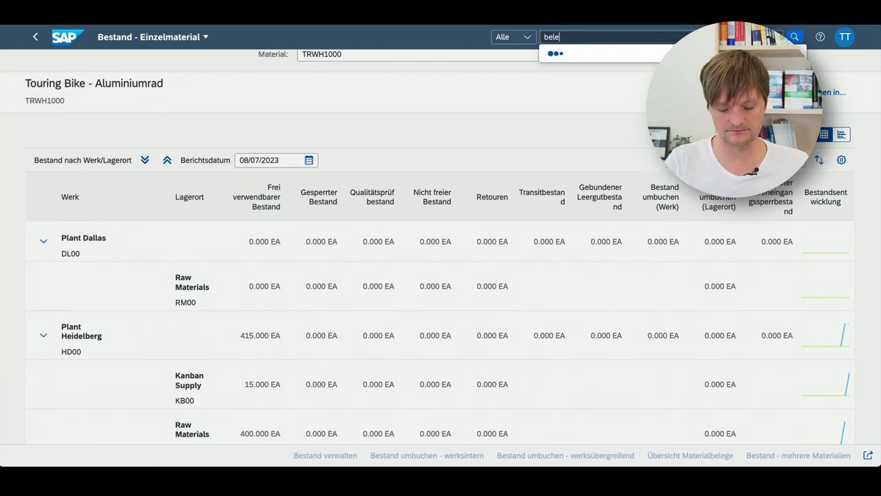
text(fluss)
click(622, 82)
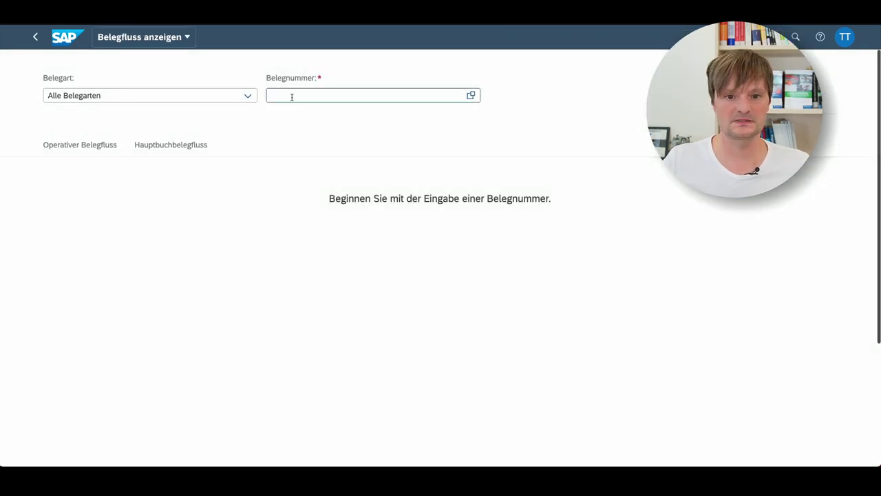
Display the document flow for Belegart Produktionsauftrag using the number of the confirmed TRWA1000 Fertigungsauftrag.
click(291, 97)
text(100)
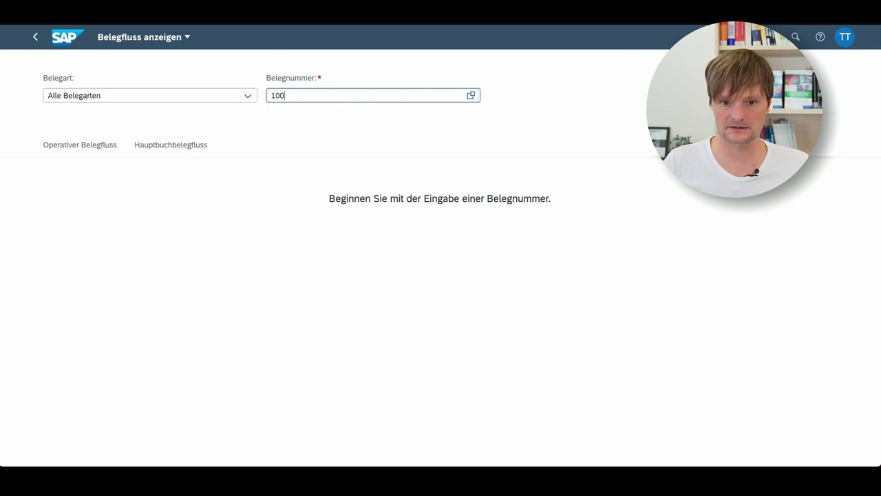
text(0222)
click(147, 96)
click(111, 237)
click(352, 95)
text(100022)
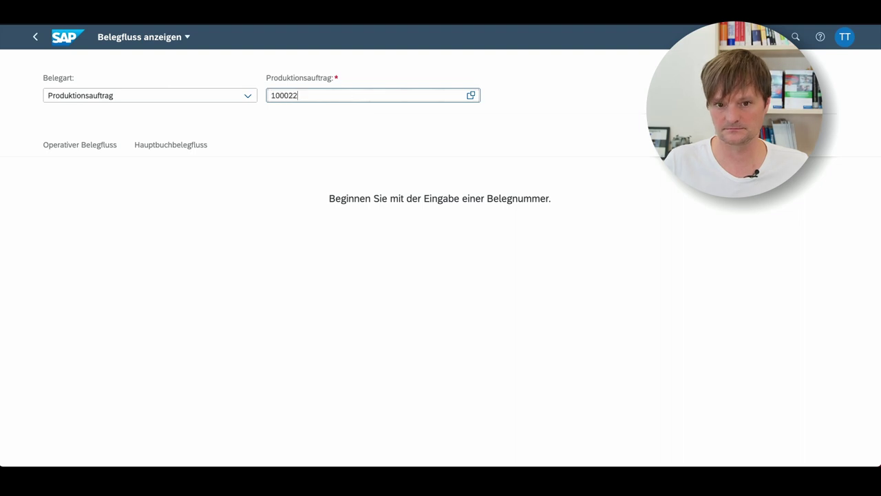
text(2)
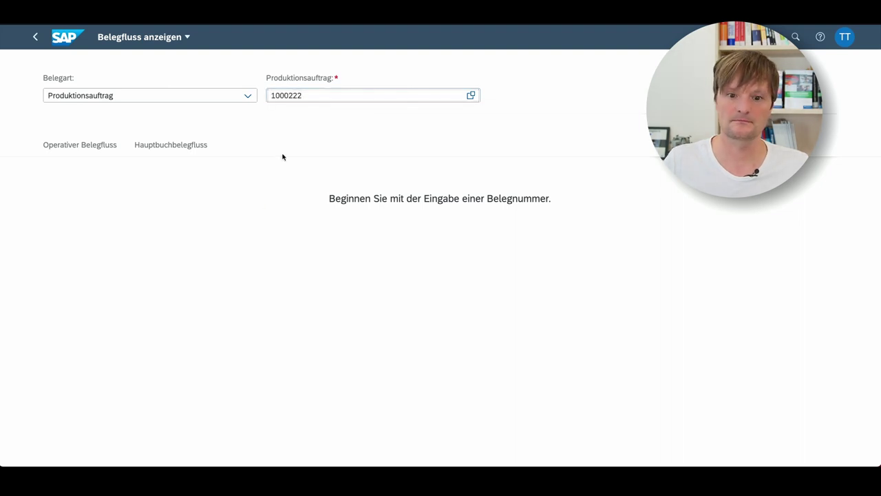
key(Return)
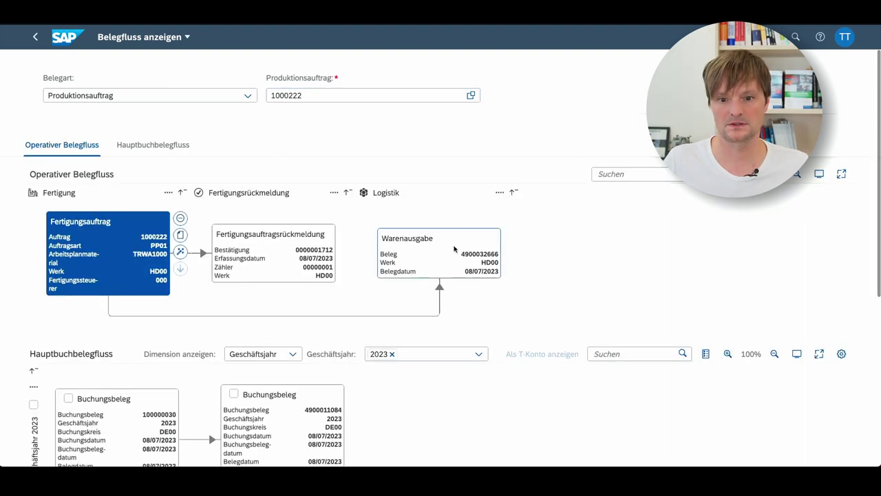
Open the Materialbeleg of the Warenausgabe in the operative Belegfluss and check the Lagerort of its Positionen.
scroll(468, 249, down, 1)
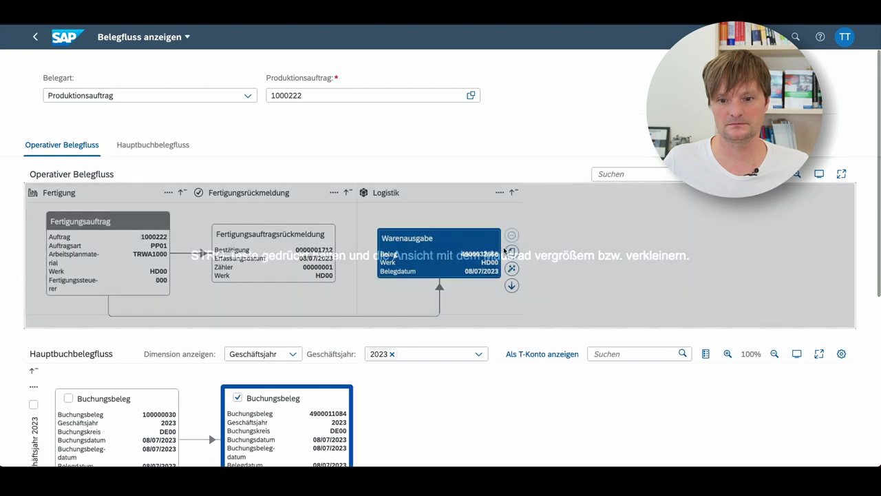
click(512, 253)
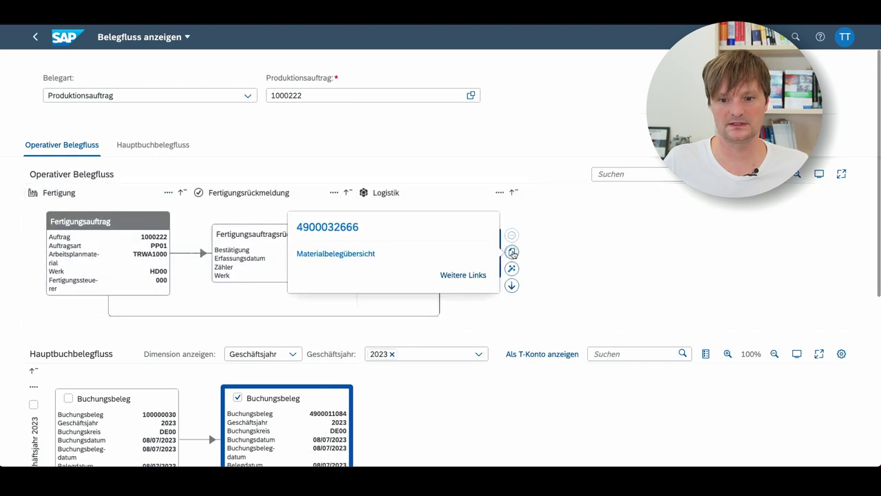
click(335, 230)
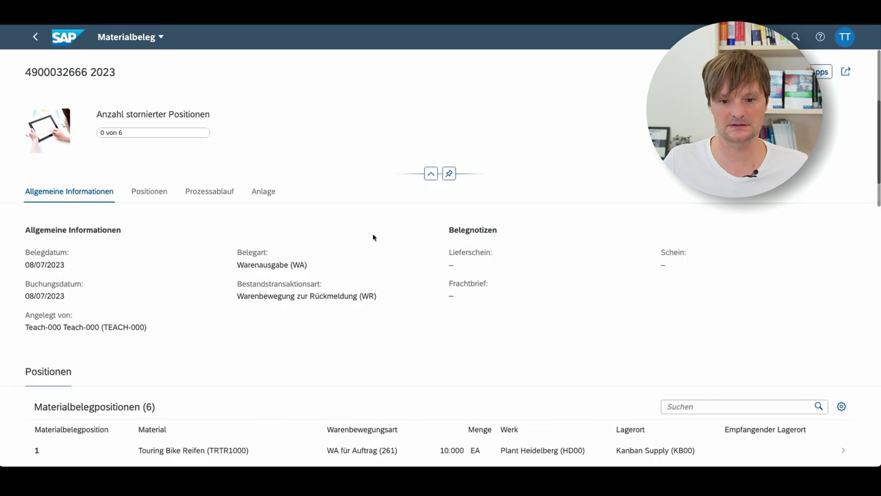
click(154, 191)
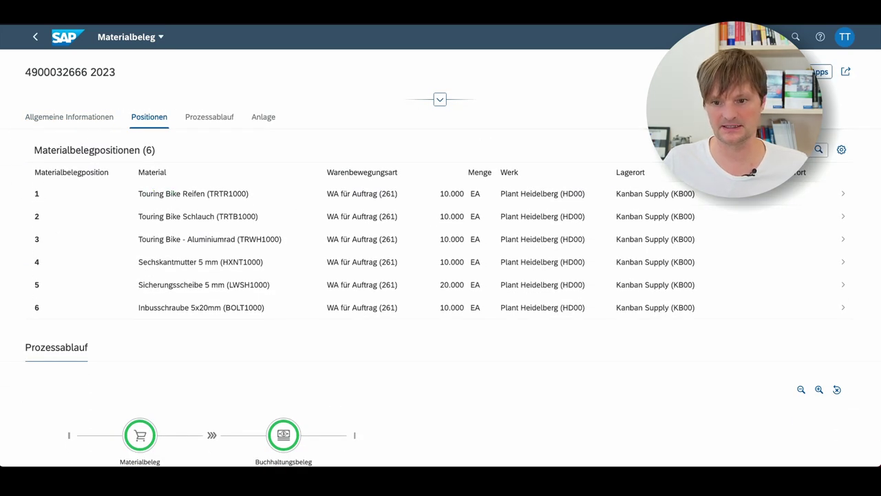
drag(601, 177, 715, 322)
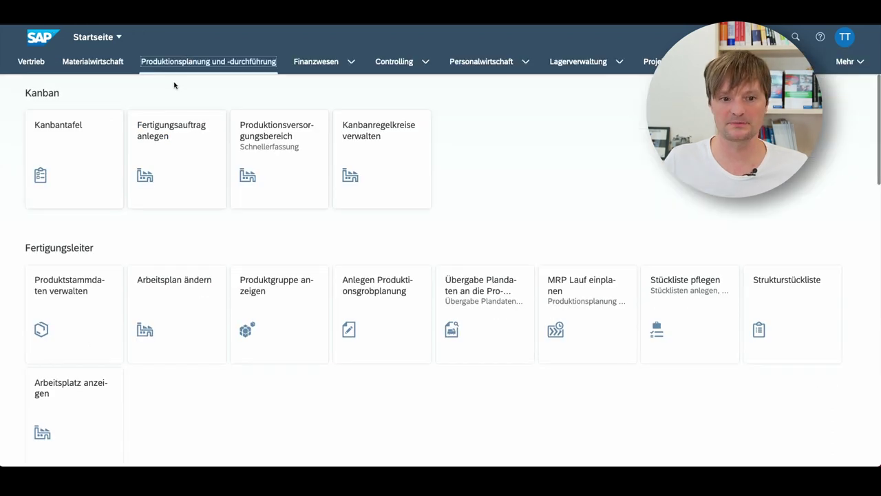
Load the Regelkreise in the Kanbantafel without filters and inspect the status of the filled TRWH1000 Kanbanbehälter.
click(68, 131)
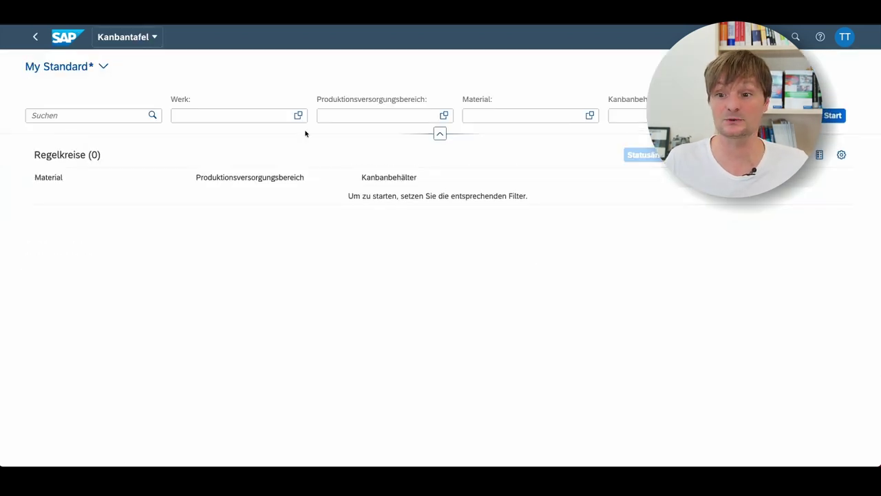
click(823, 122)
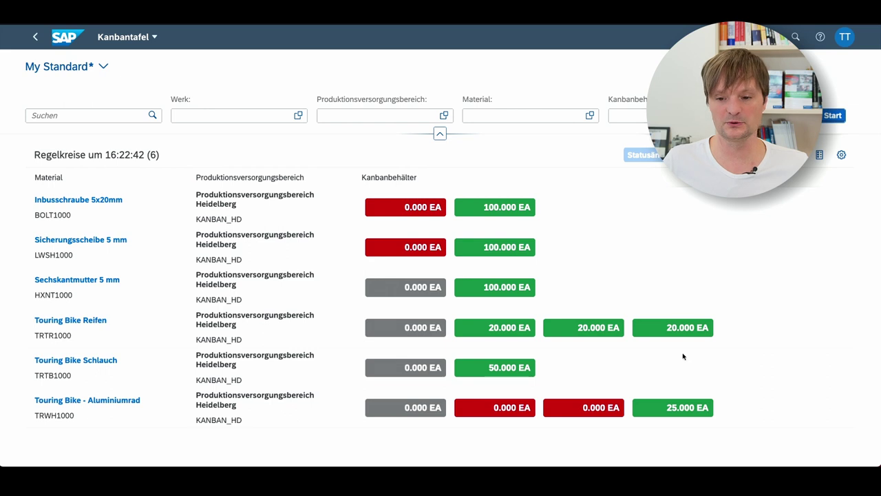
mouse_move(680, 409)
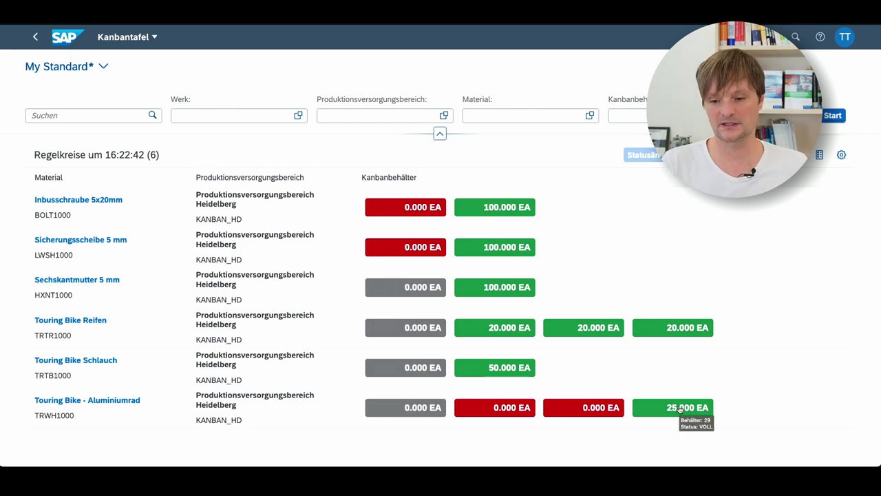